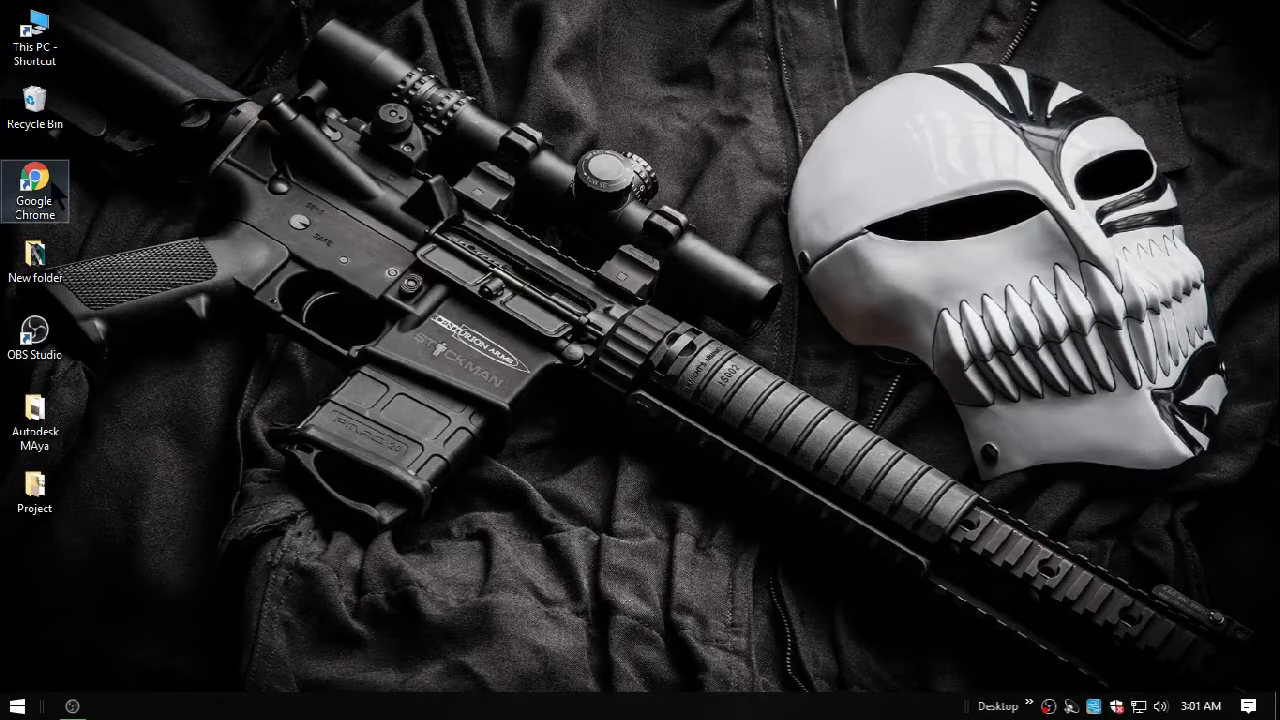
Step: Launch Google Chrome and go to autodesk.com from the address bar suggestion
{"action": "double_click", "coordinate": [56, 191]}
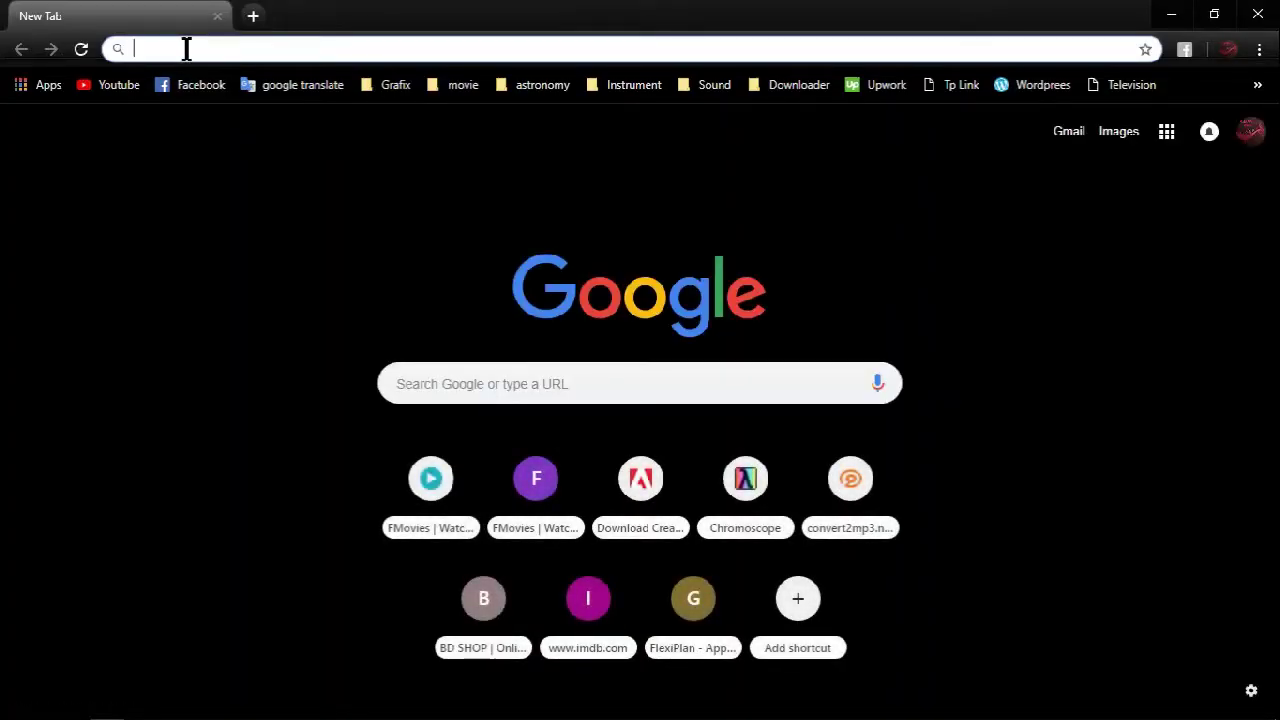
{"action": "type", "text": "a"}
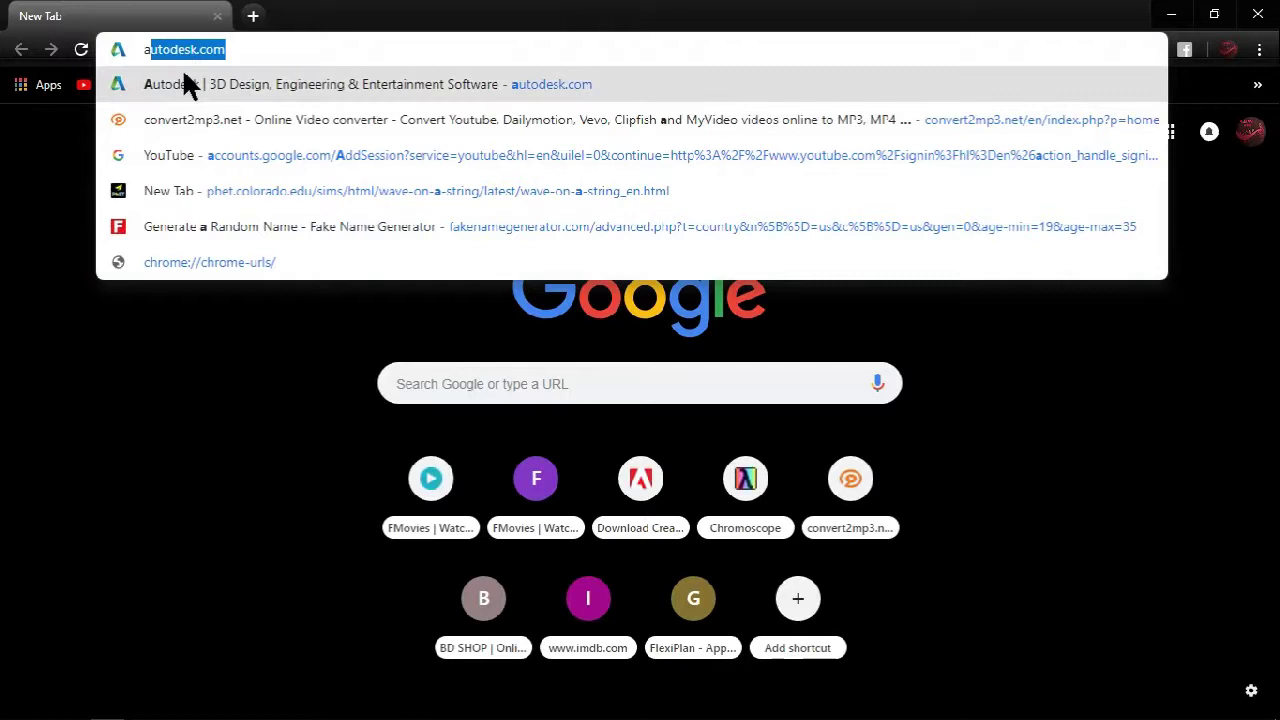
{"action": "left_click", "coordinate": [184, 80]}
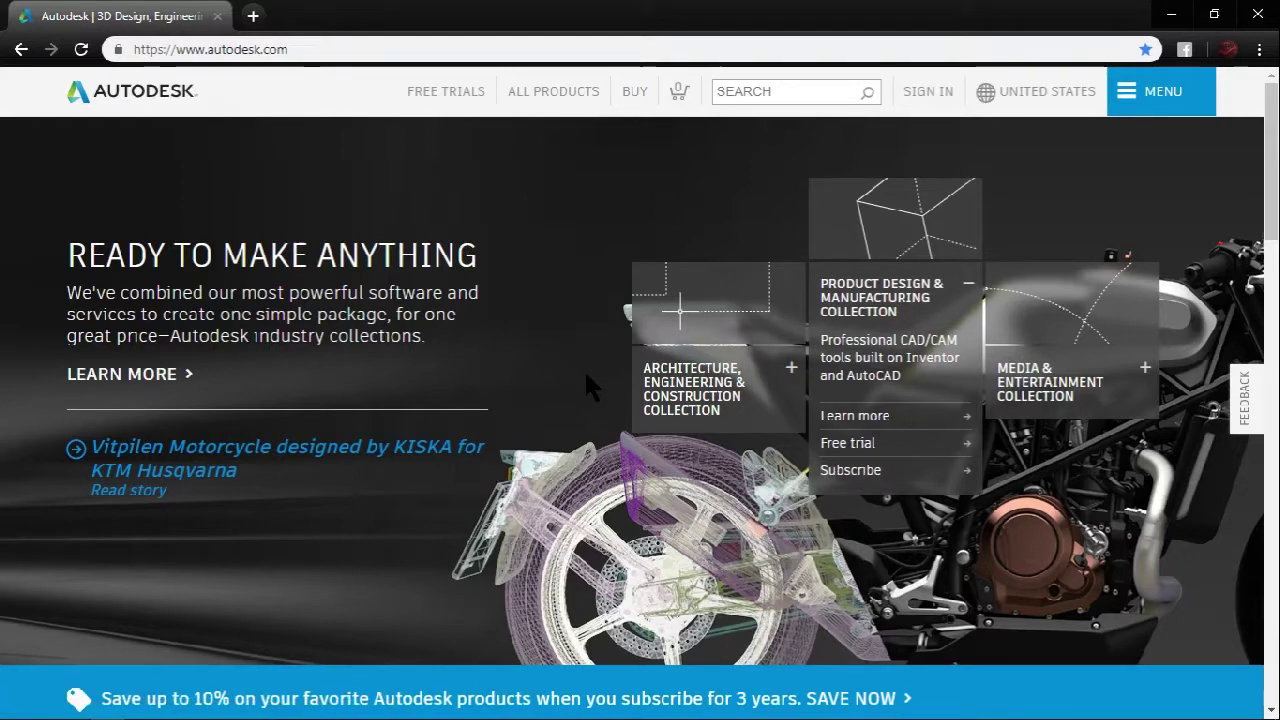
Step: Find the Maya card in the ALL PRODUCTS list and open its overview page
{"action": "left_click", "coordinate": [550, 98]}
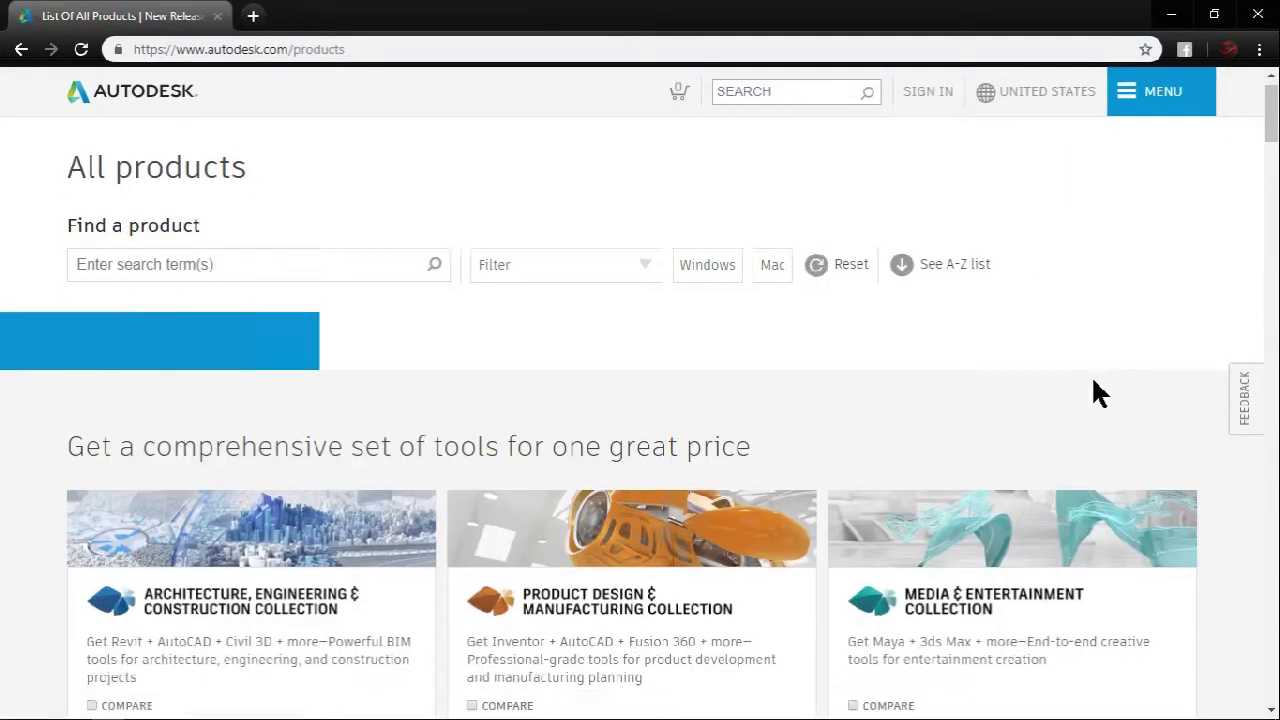
{"action": "scroll", "coordinate": [1091, 390], "scroll_direction": "down", "scroll_amount": 3}
{"action": "scroll", "coordinate": [1093, 390], "scroll_direction": "down", "scroll_amount": 3}
{"action": "scroll", "coordinate": [1093, 392], "scroll_direction": "down", "scroll_amount": 2}
{"action": "scroll", "coordinate": [1093, 392], "scroll_direction": "down", "scroll_amount": 3}
{"action": "scroll", "coordinate": [1093, 392], "scroll_direction": "down", "scroll_amount": 2}
{"action": "scroll", "coordinate": [1093, 392], "scroll_direction": "down", "scroll_amount": 2}
{"action": "scroll", "coordinate": [1091, 382], "scroll_direction": "down", "scroll_amount": 3}
{"action": "scroll", "coordinate": [1091, 382], "scroll_direction": "down", "scroll_amount": 4}
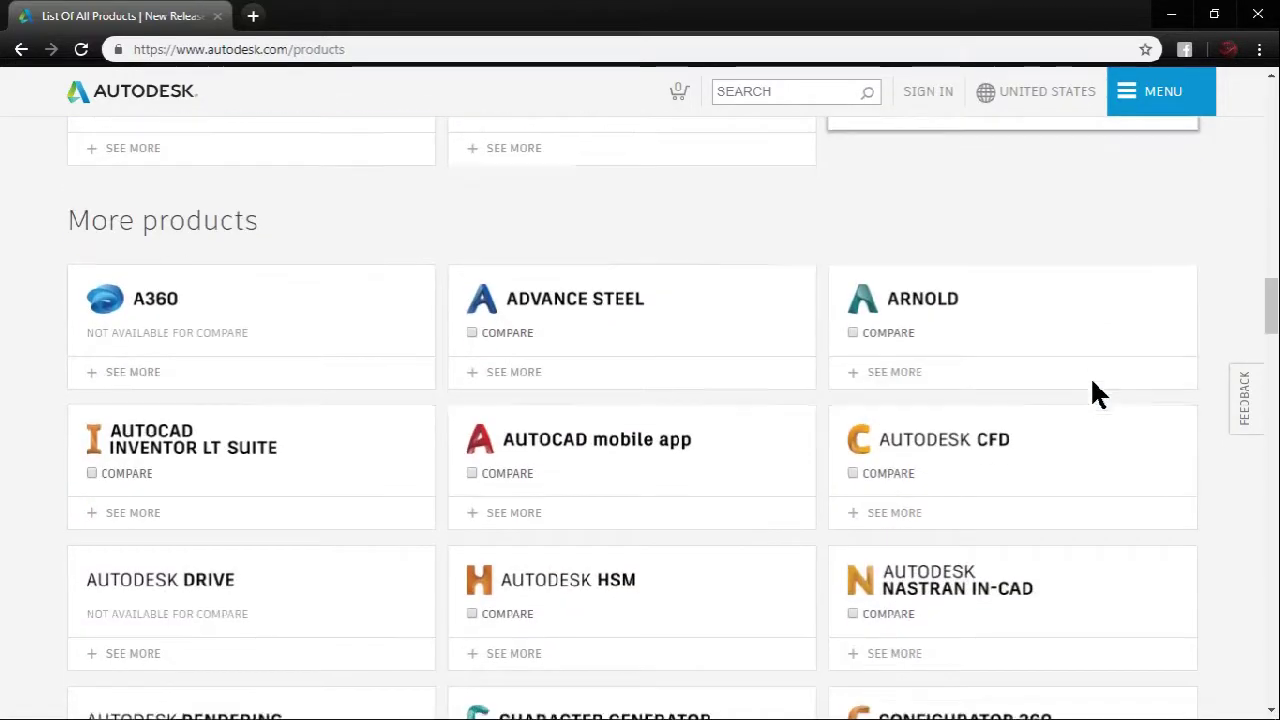
{"action": "scroll", "coordinate": [1066, 372], "scroll_direction": "down", "scroll_amount": 4}
{"action": "scroll", "coordinate": [1060, 385], "scroll_direction": "down", "scroll_amount": 5}
{"action": "scroll", "coordinate": [995, 480], "scroll_direction": "up", "scroll_amount": 5}
{"action": "scroll", "coordinate": [957, 535], "scroll_direction": "up", "scroll_amount": 8}
{"action": "scroll", "coordinate": [957, 532], "scroll_direction": "up", "scroll_amount": 6}
{"action": "scroll", "coordinate": [957, 530], "scroll_direction": "up", "scroll_amount": 3}
{"action": "scroll", "coordinate": [957, 530], "scroll_direction": "up", "scroll_amount": 1}
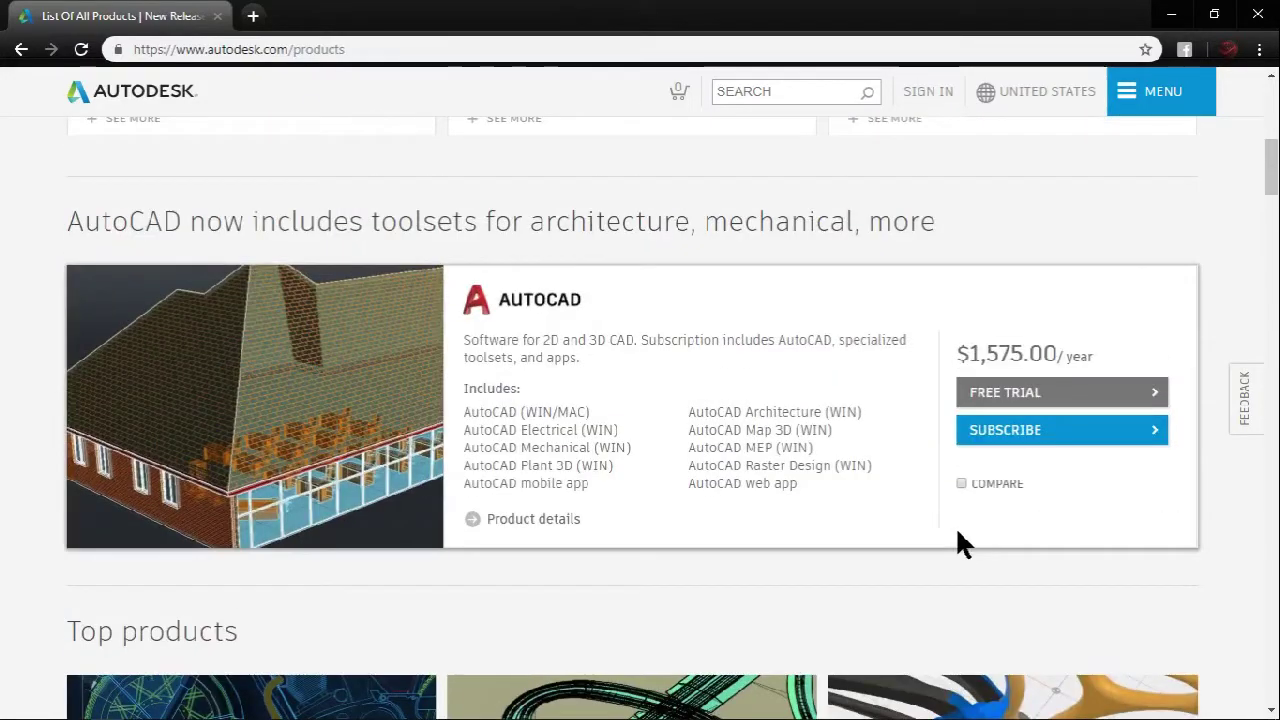
{"action": "scroll", "coordinate": [957, 530], "scroll_direction": "down", "scroll_amount": 3}
{"action": "scroll", "coordinate": [957, 532], "scroll_direction": "down", "scroll_amount": 2}
{"action": "scroll", "coordinate": [957, 540], "scroll_direction": "down", "scroll_amount": 1}
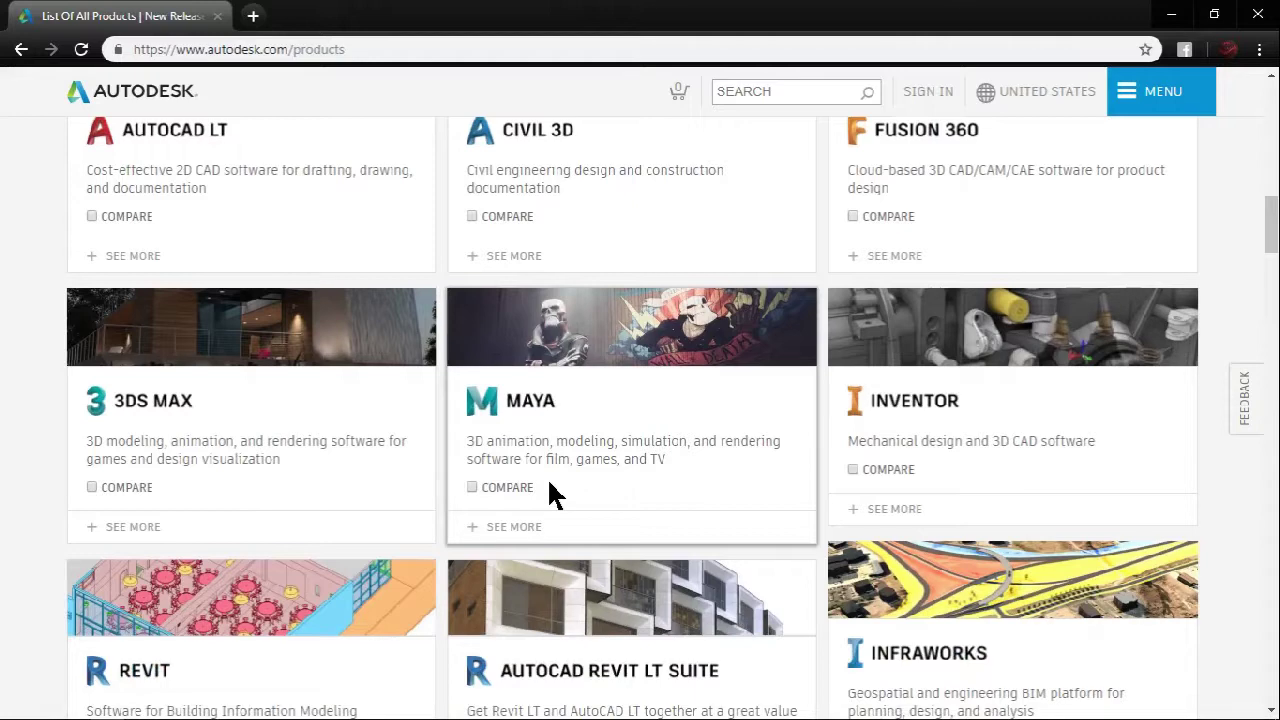
{"action": "left_click", "coordinate": [528, 412]}
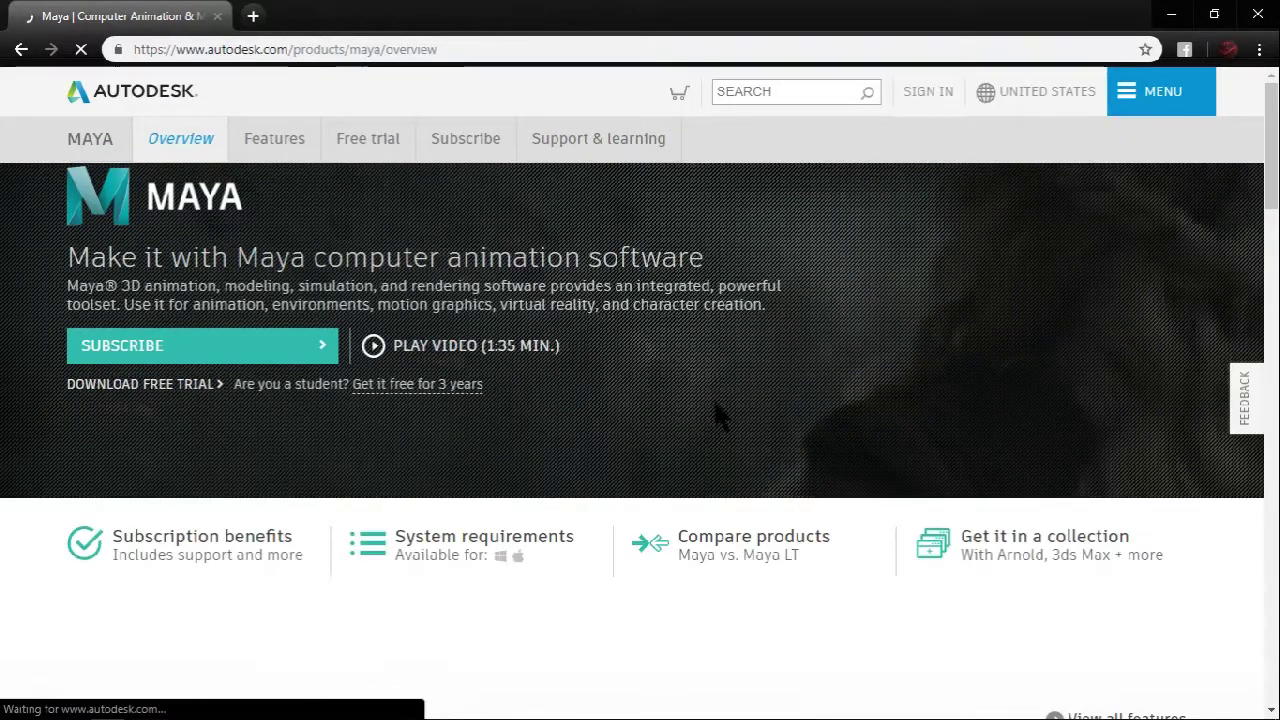
{"action": "scroll", "coordinate": [715, 405], "scroll_direction": "down", "scroll_amount": 3}
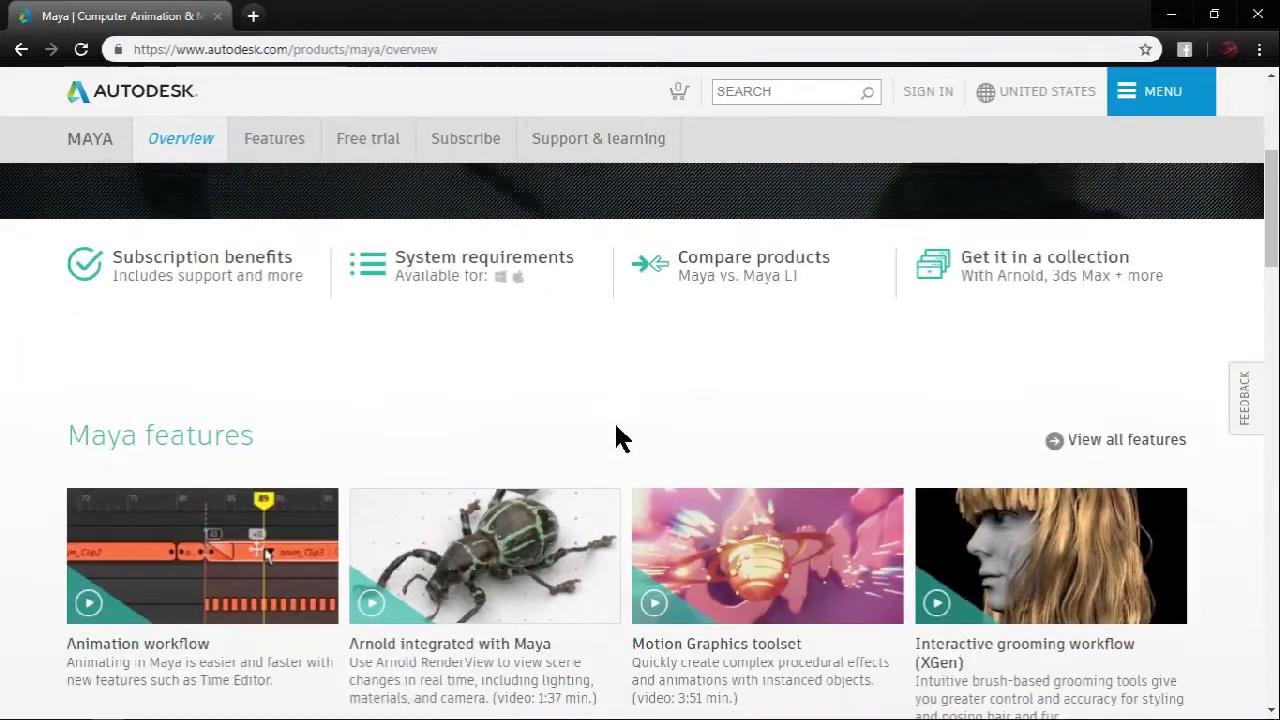
{"action": "scroll", "coordinate": [615, 437], "scroll_direction": "up", "scroll_amount": 4}
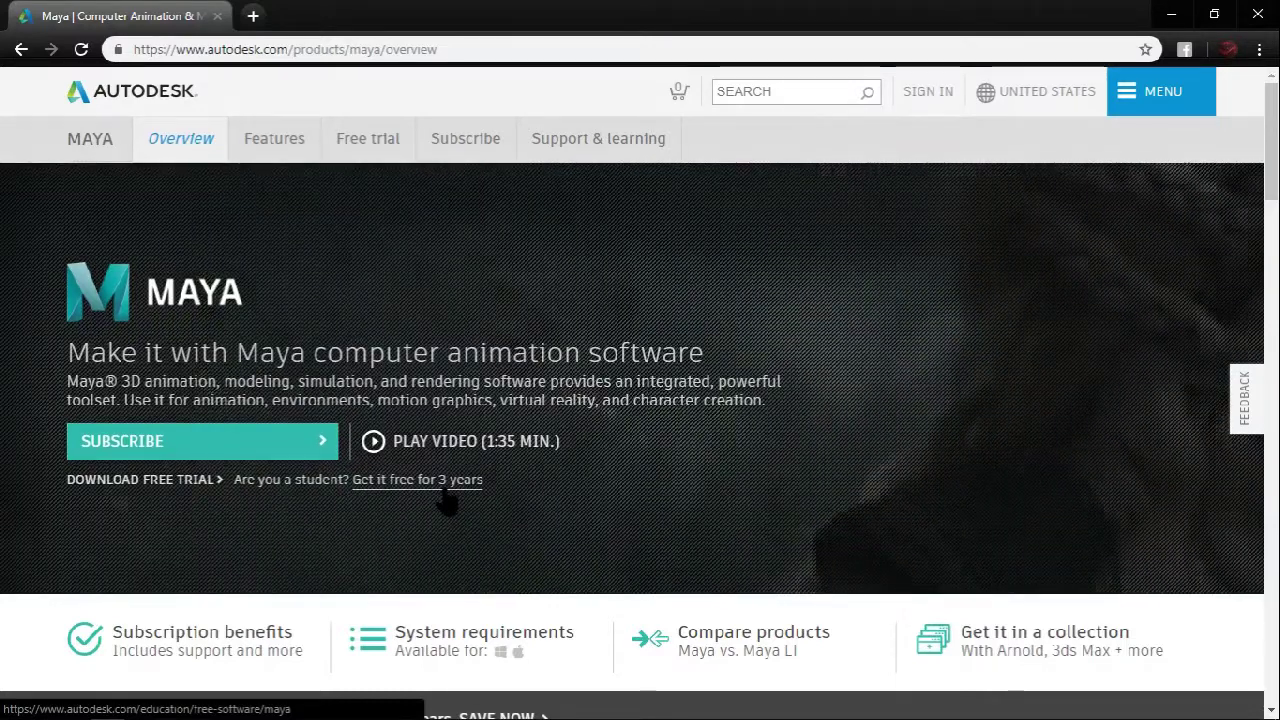
Step: Choose 'Get it free for 3 years' and start creating a new education account
{"action": "left_click", "coordinate": [443, 489]}
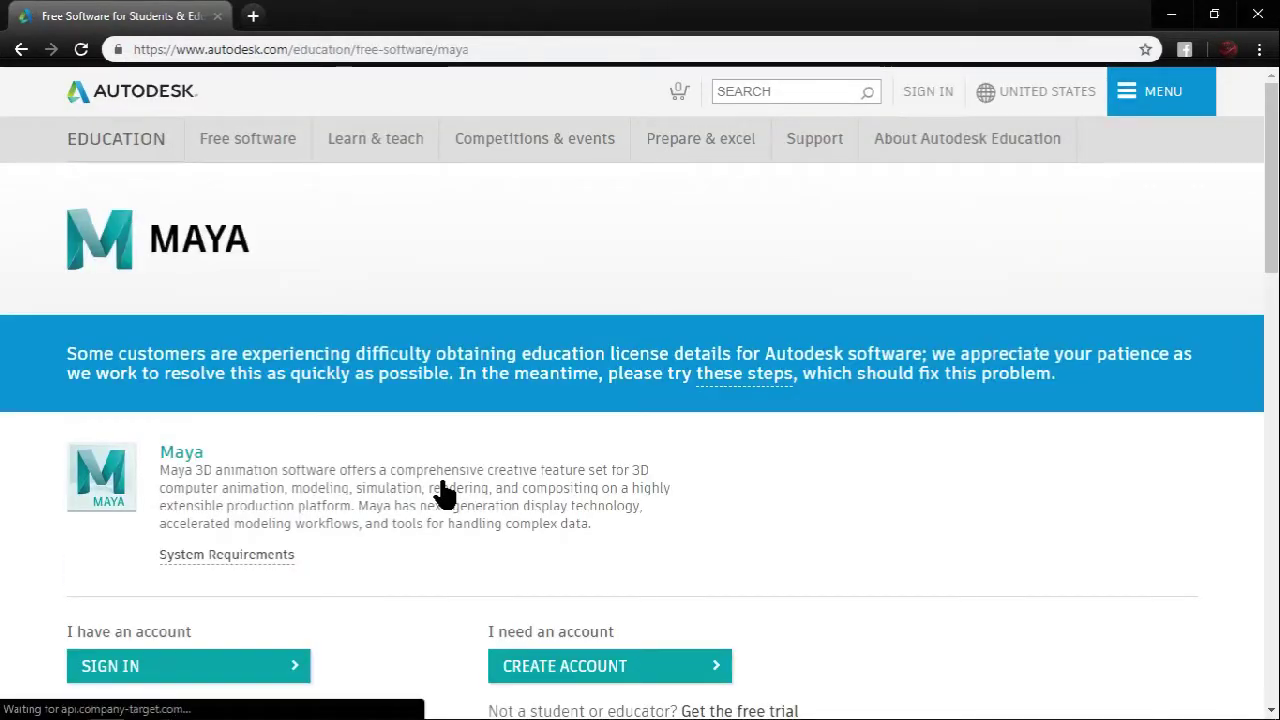
{"action": "scroll", "coordinate": [467, 492], "scroll_direction": "down", "scroll_amount": 3}
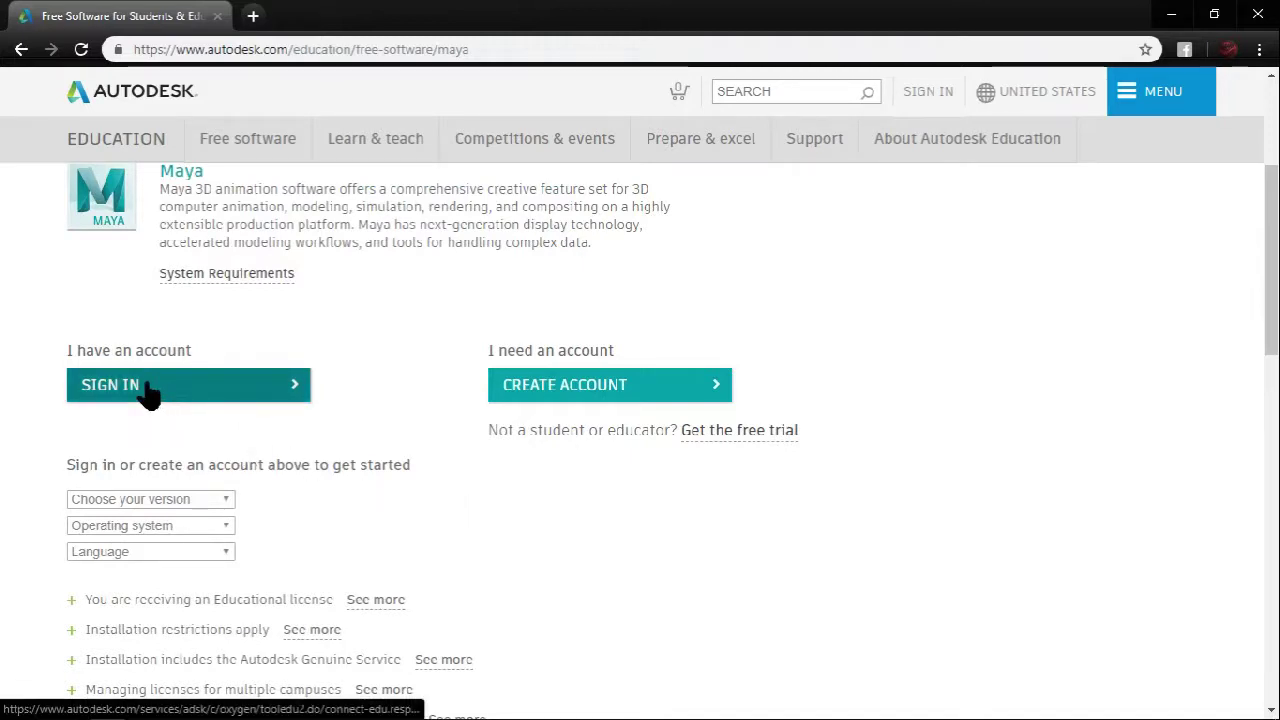
{"action": "left_click", "coordinate": [577, 397]}
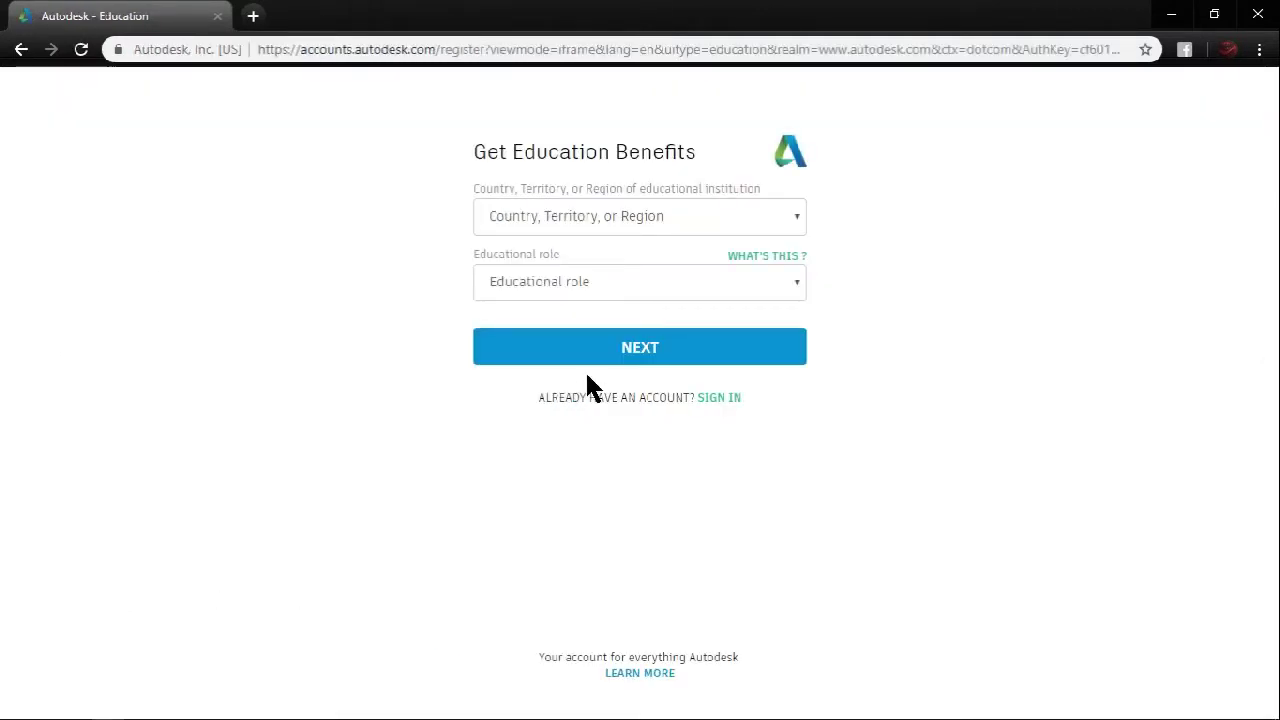
Step: Set the country to Bangladesh and the educational role to Student
{"action": "left_click", "coordinate": [795, 218]}
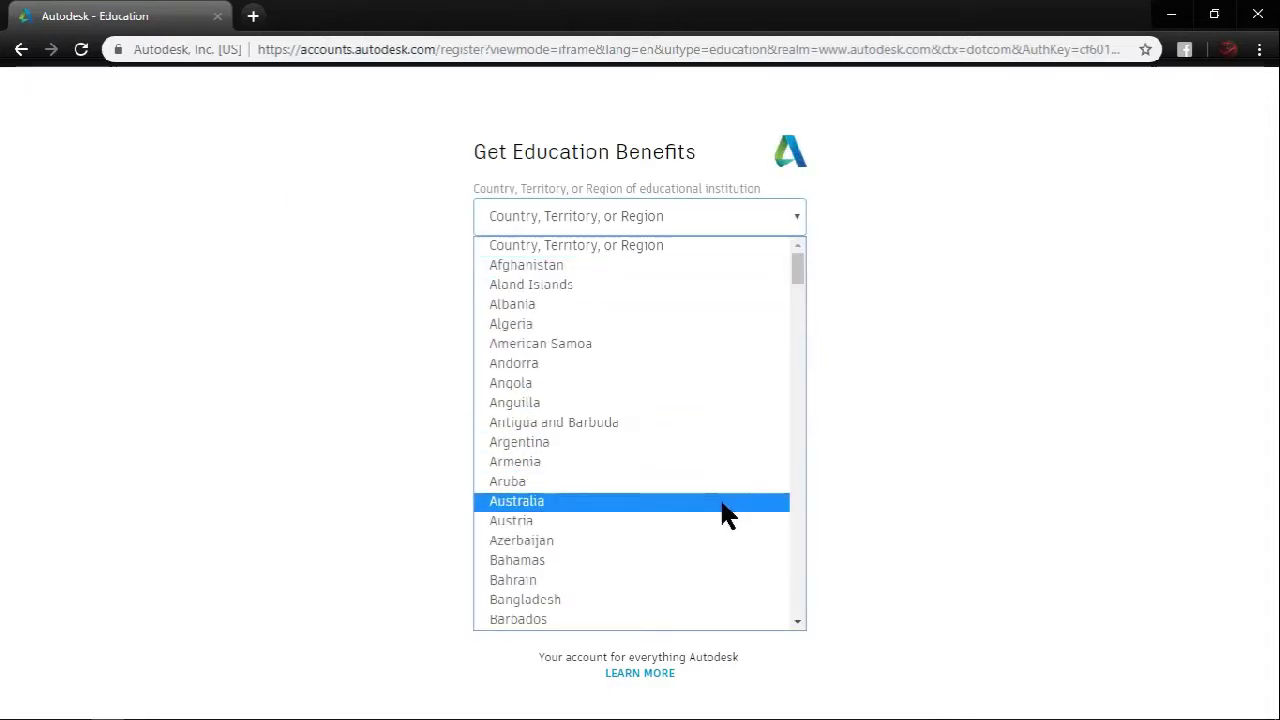
{"action": "left_click", "coordinate": [692, 599]}
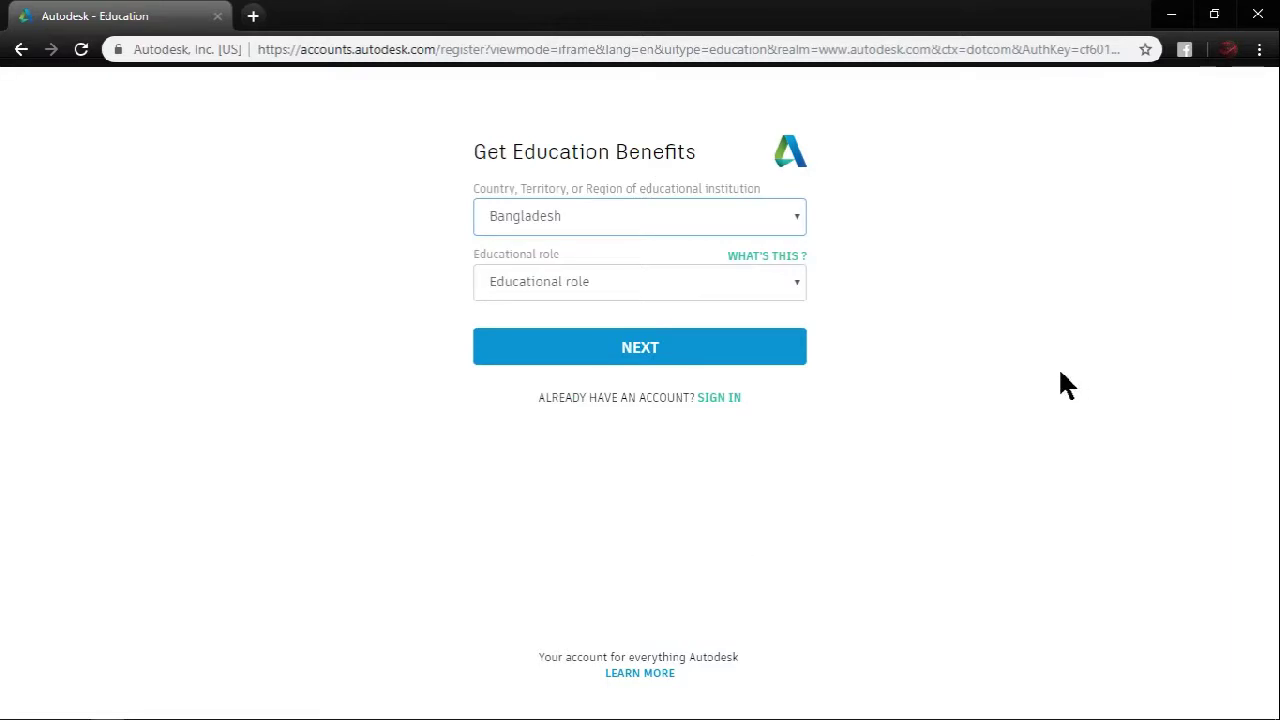
{"action": "left_click", "coordinate": [796, 285]}
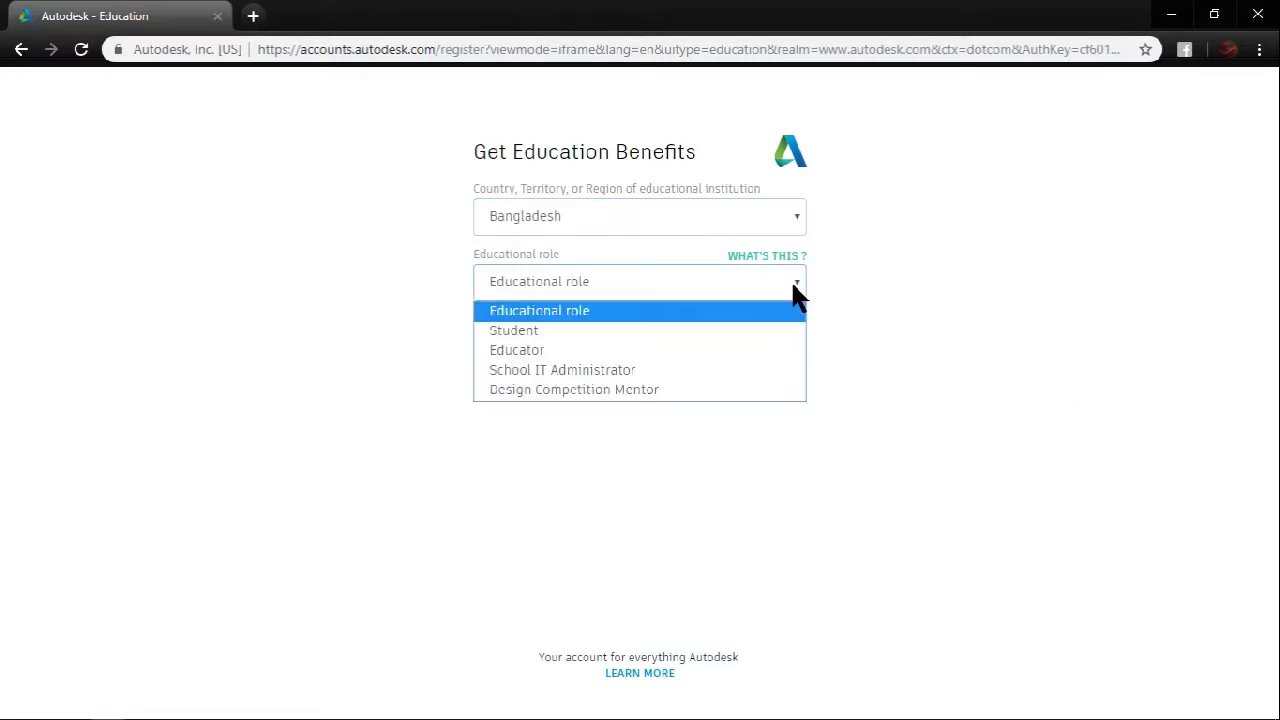
{"action": "left_click", "coordinate": [748, 330]}
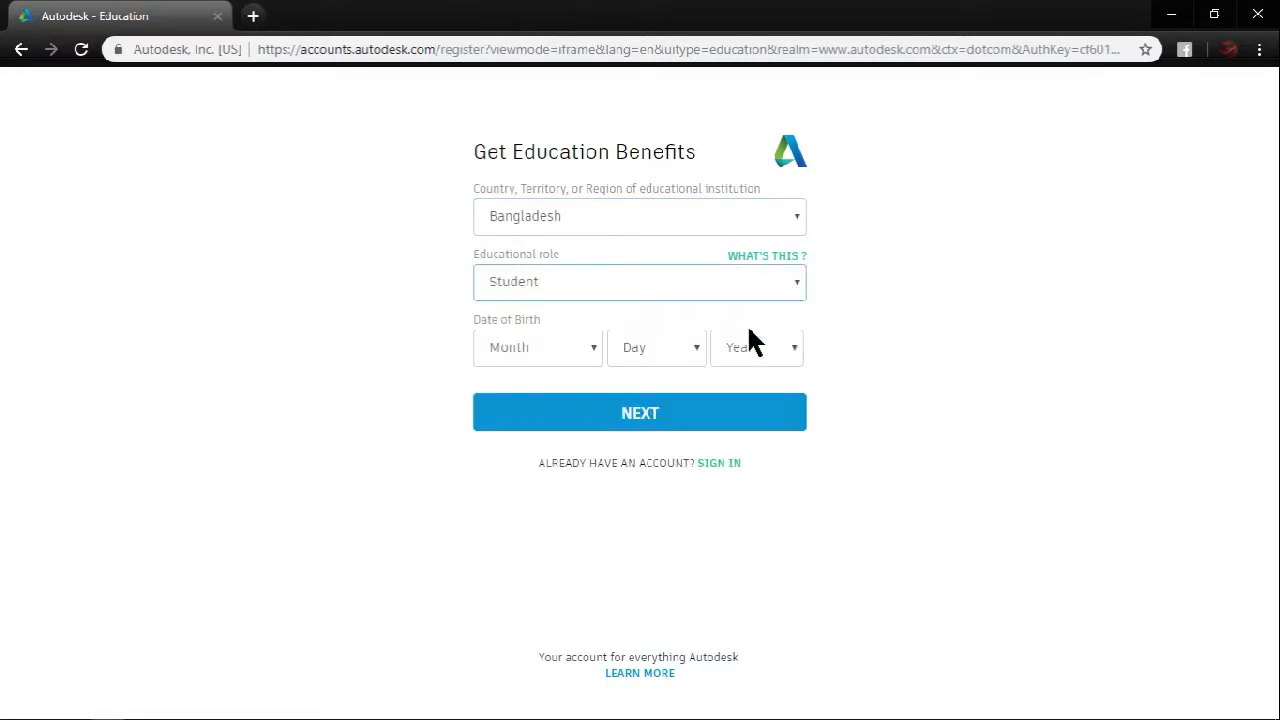
{"action": "left_click", "coordinate": [594, 348]}
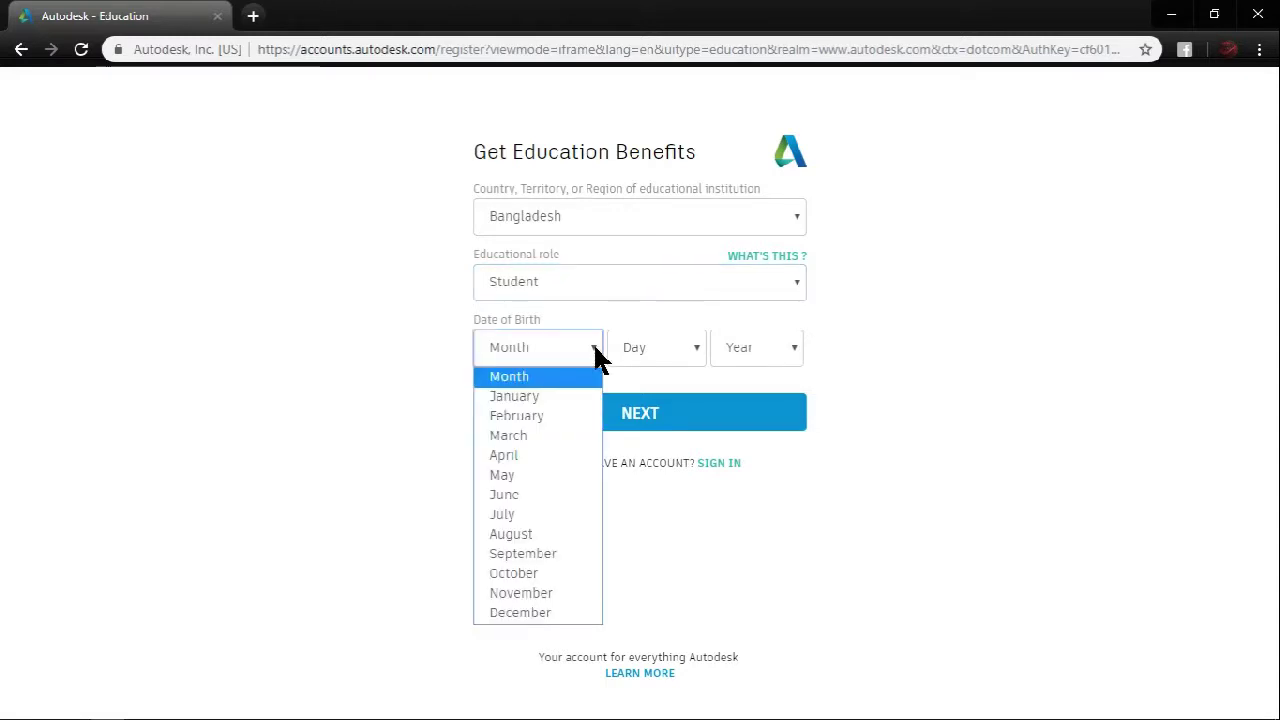
{"action": "left_click", "coordinate": [574, 577]}
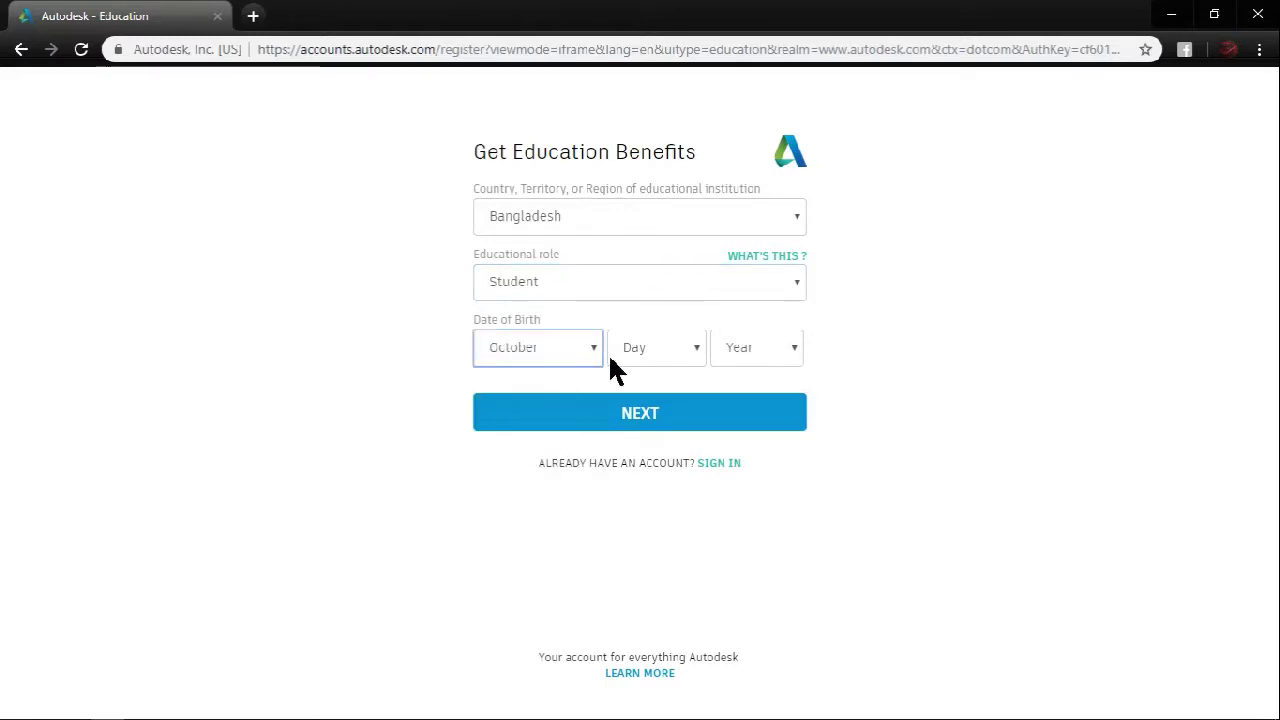
{"action": "left_click", "coordinate": [684, 352]}
{"action": "left_click", "coordinate": [652, 690]}
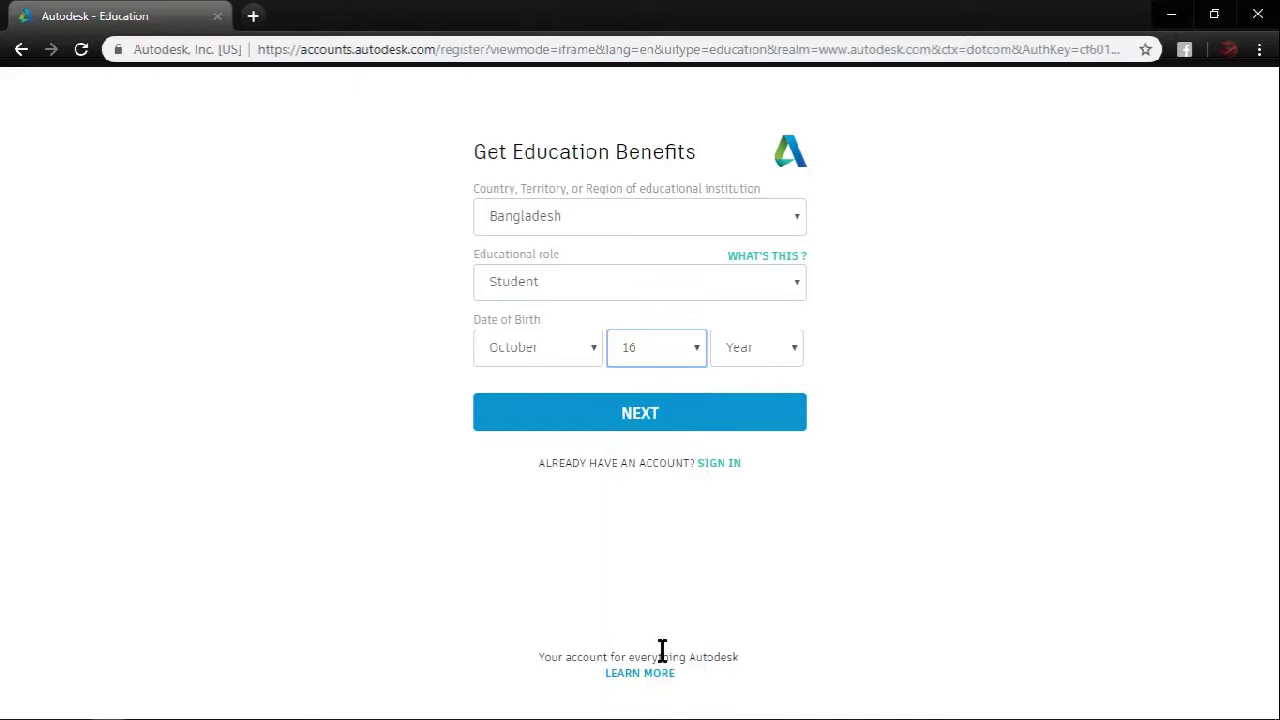
{"action": "left_click", "coordinate": [736, 350]}
{"action": "scroll", "coordinate": [776, 567], "scroll_direction": "down", "scroll_amount": 2}
{"action": "scroll", "coordinate": [775, 567], "scroll_direction": "down", "scroll_amount": 3}
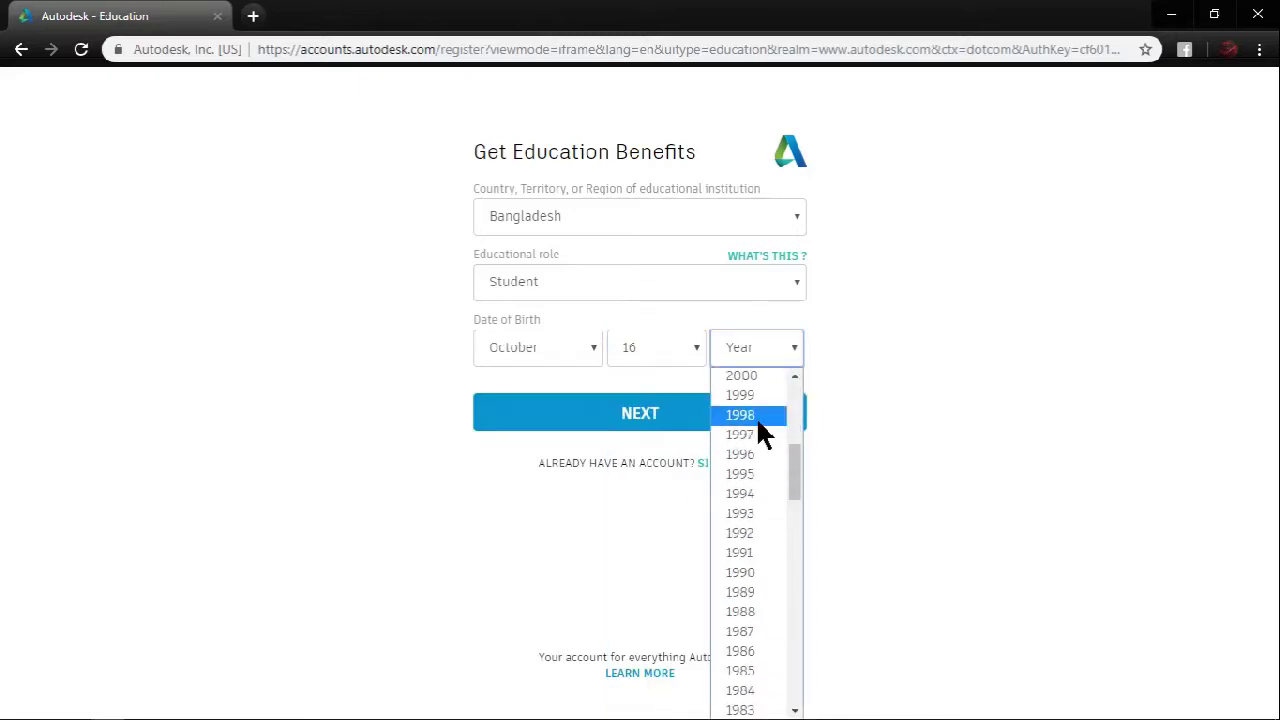
{"action": "left_click", "coordinate": [760, 456]}
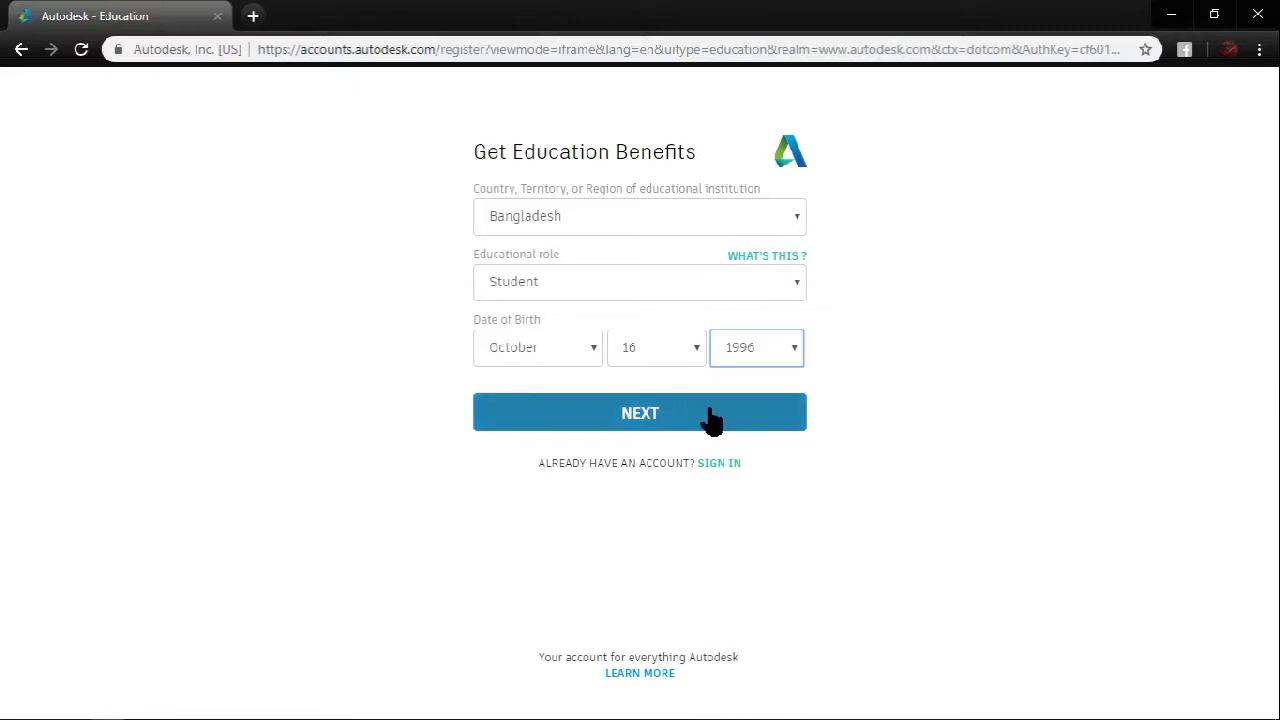
{"action": "left_click", "coordinate": [714, 420]}
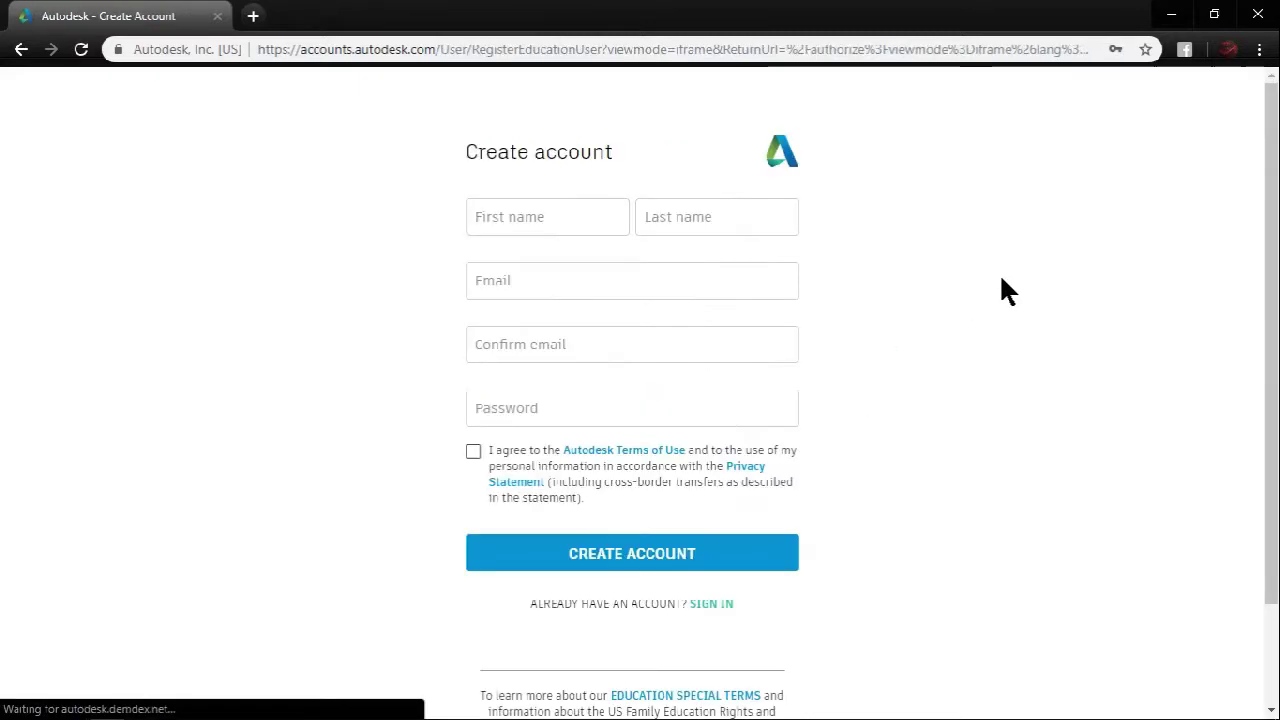
Step: Enter the first and last name in the Create account form
{"action": "left_click", "coordinate": [595, 219]}
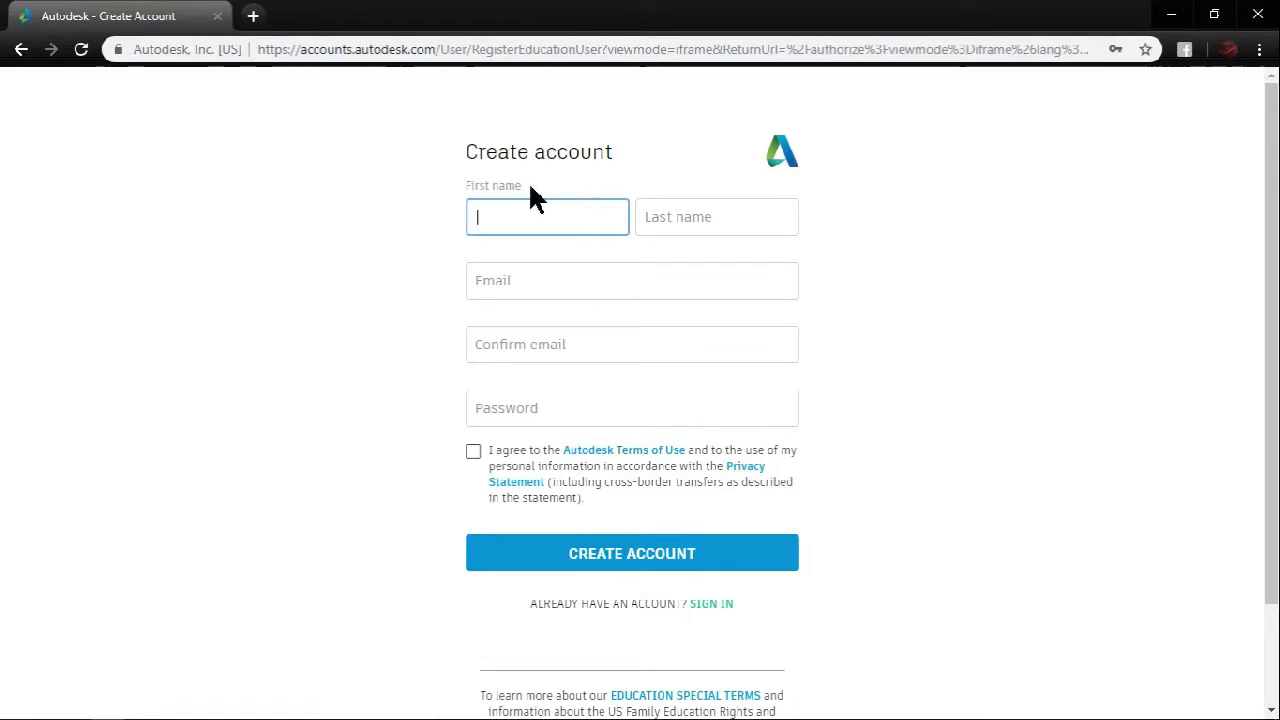
{"action": "left_click", "coordinate": [253, 15]}
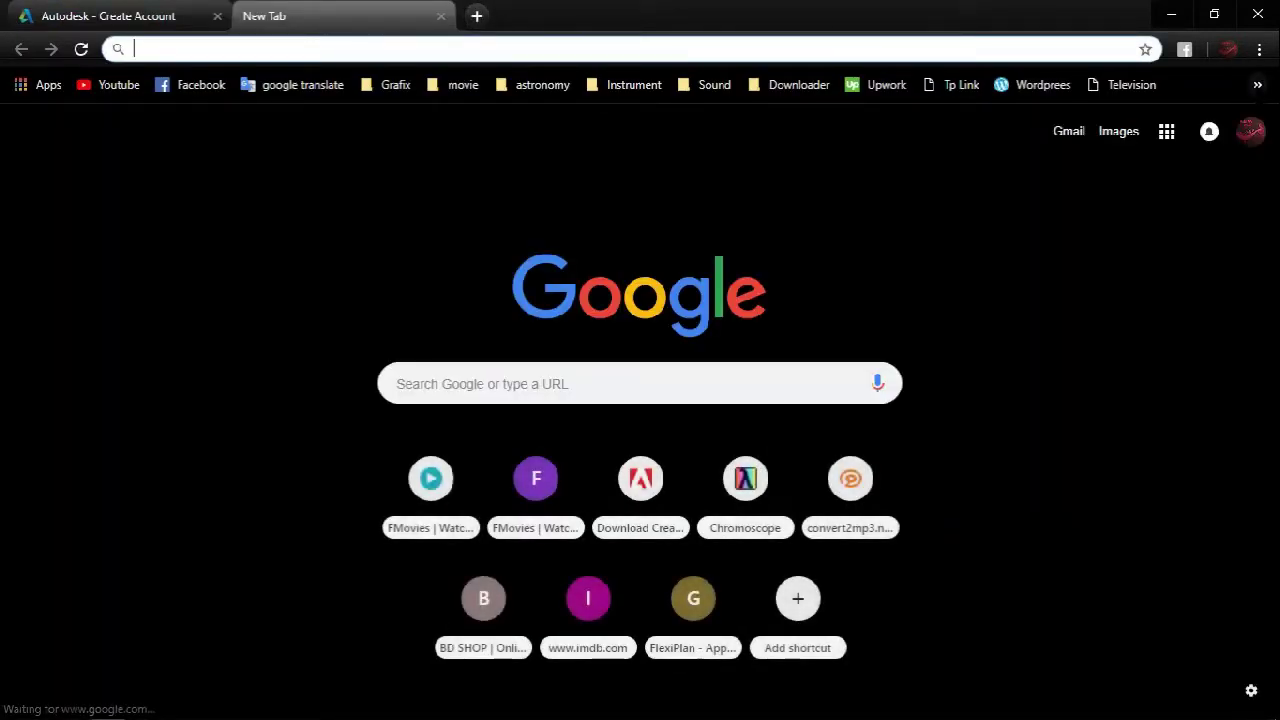
{"action": "left_click", "coordinate": [1249, 131]}
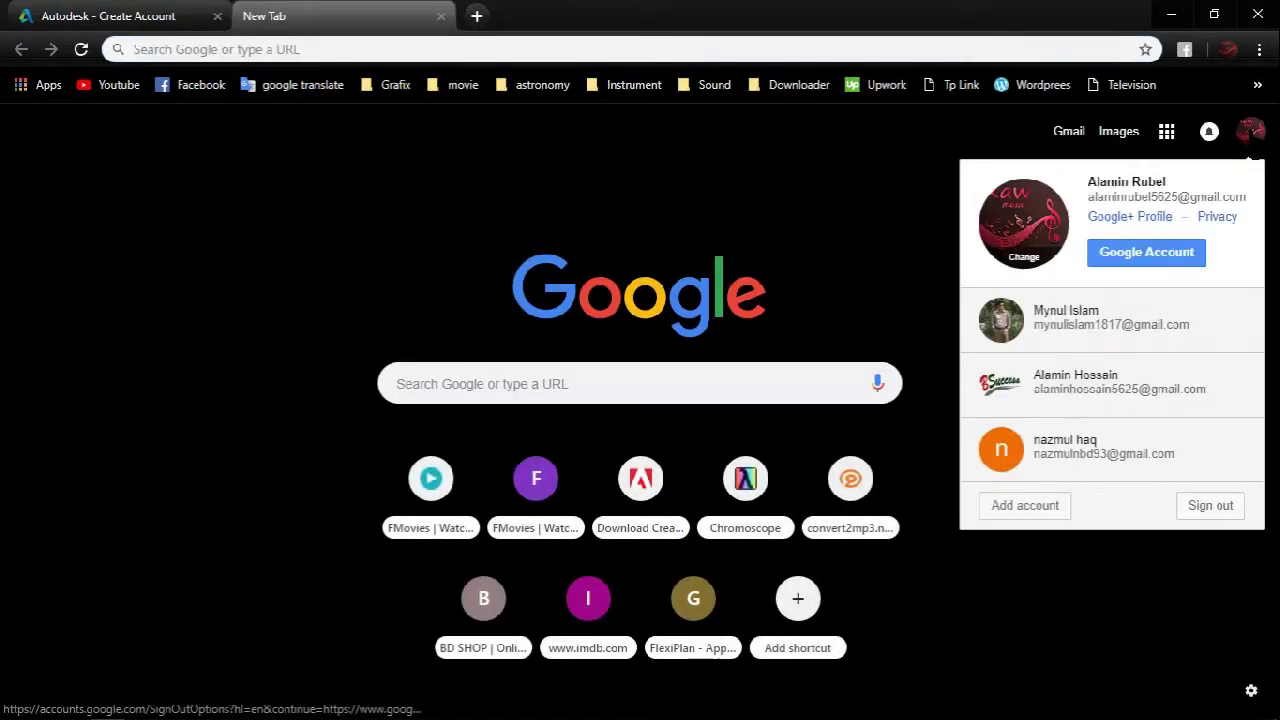
{"action": "left_click", "coordinate": [1116, 442]}
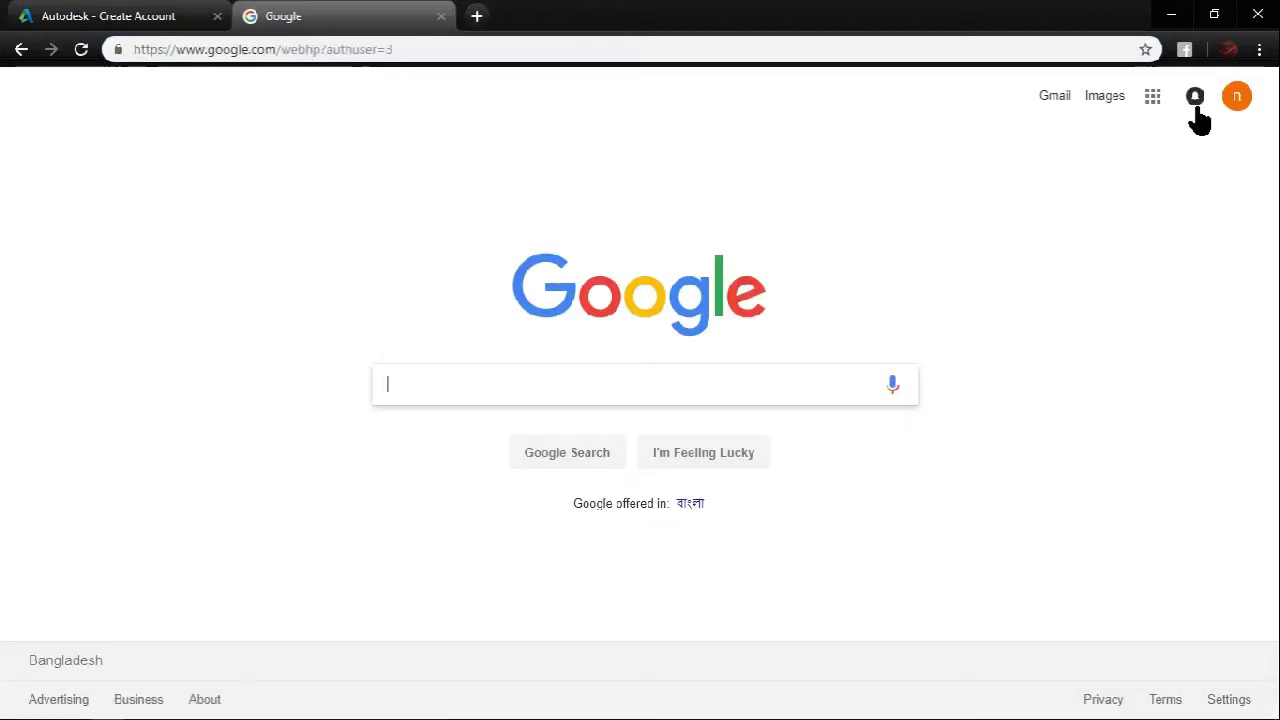
{"action": "left_click", "coordinate": [476, 16]}
{"action": "key", "text": "ctrl+1"}
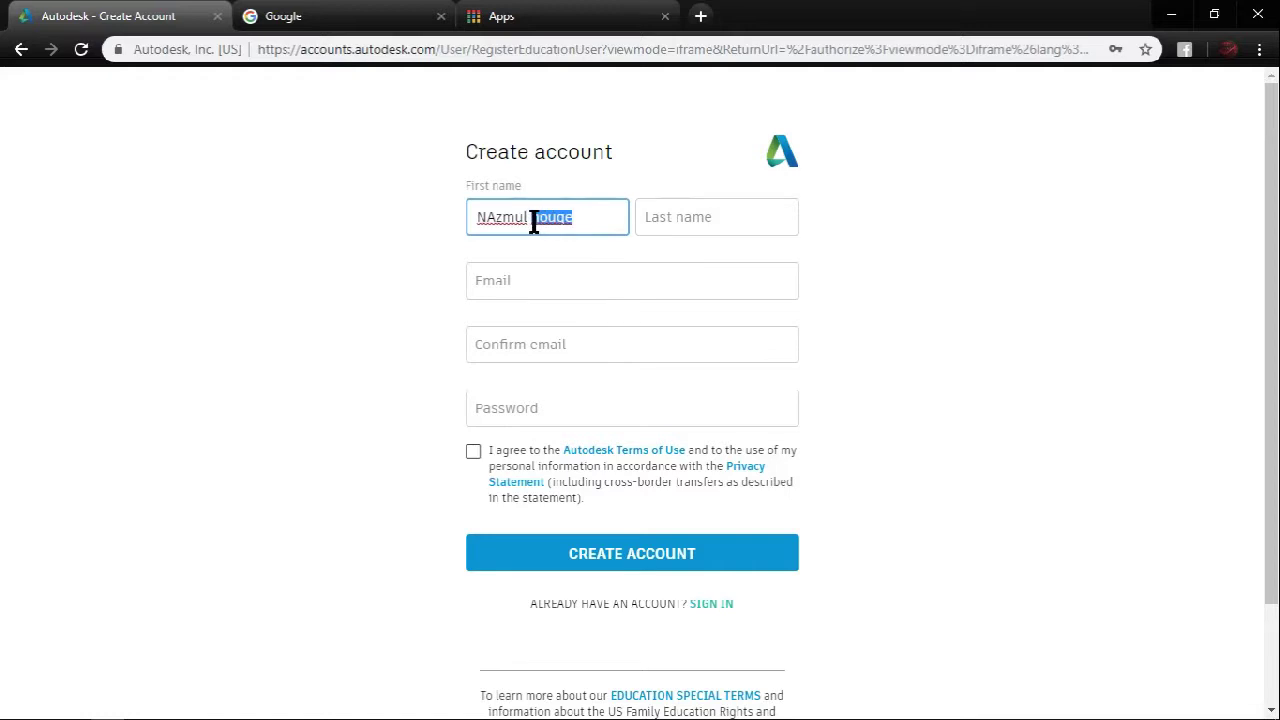
{"action": "key", "text": "BackSpace"}
{"action": "left_click", "coordinate": [701, 216]}
{"action": "type", "text": "ouce"}
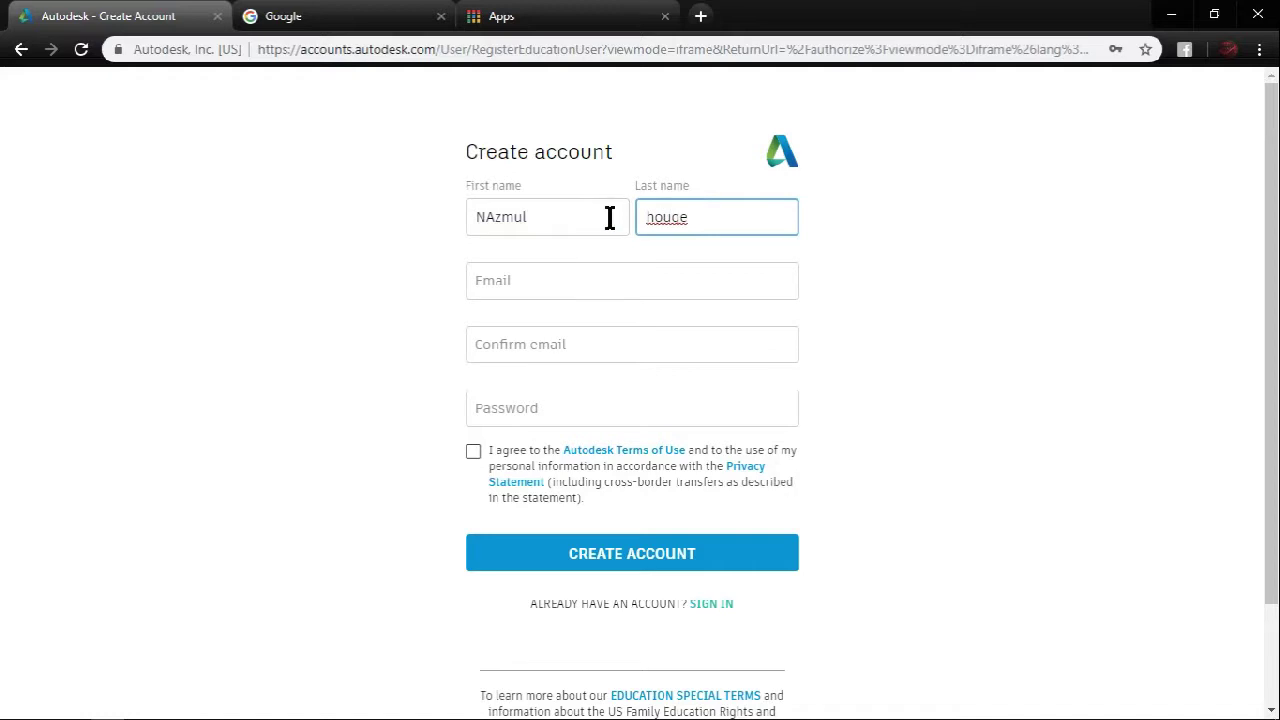
{"action": "key", "text": "ctrl+h"}
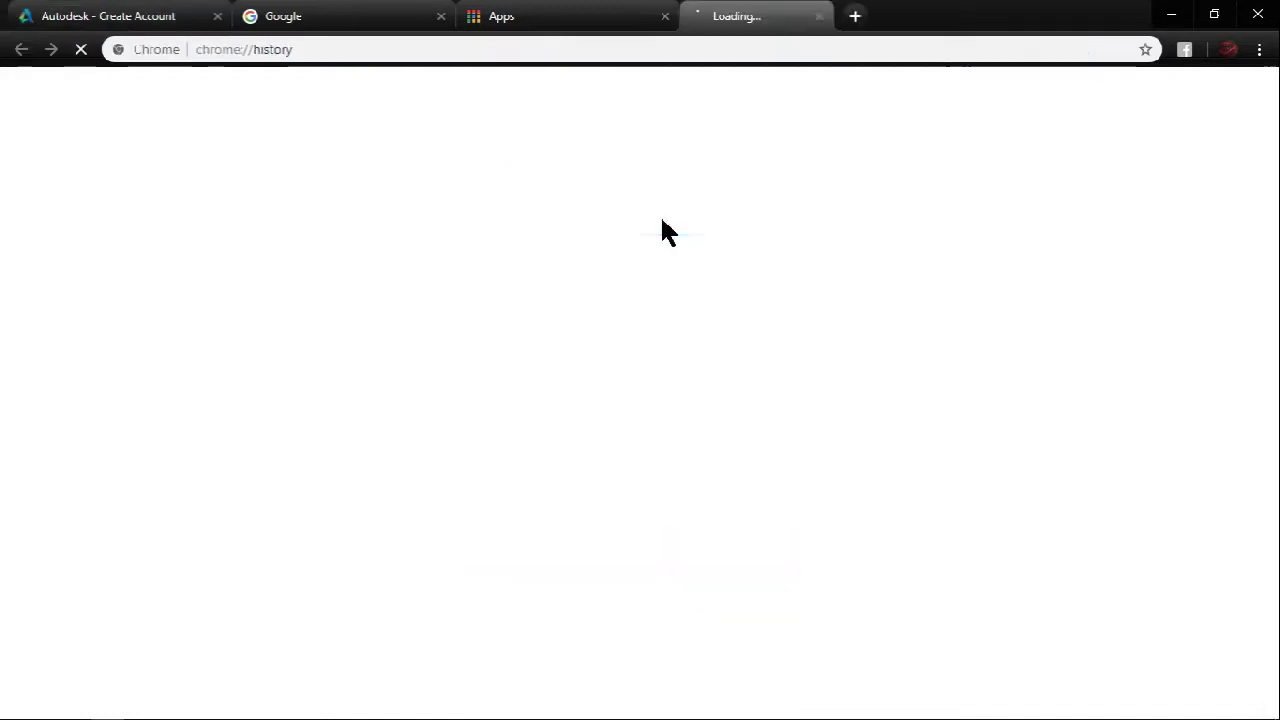
{"action": "left_click", "coordinate": [888, 16]}
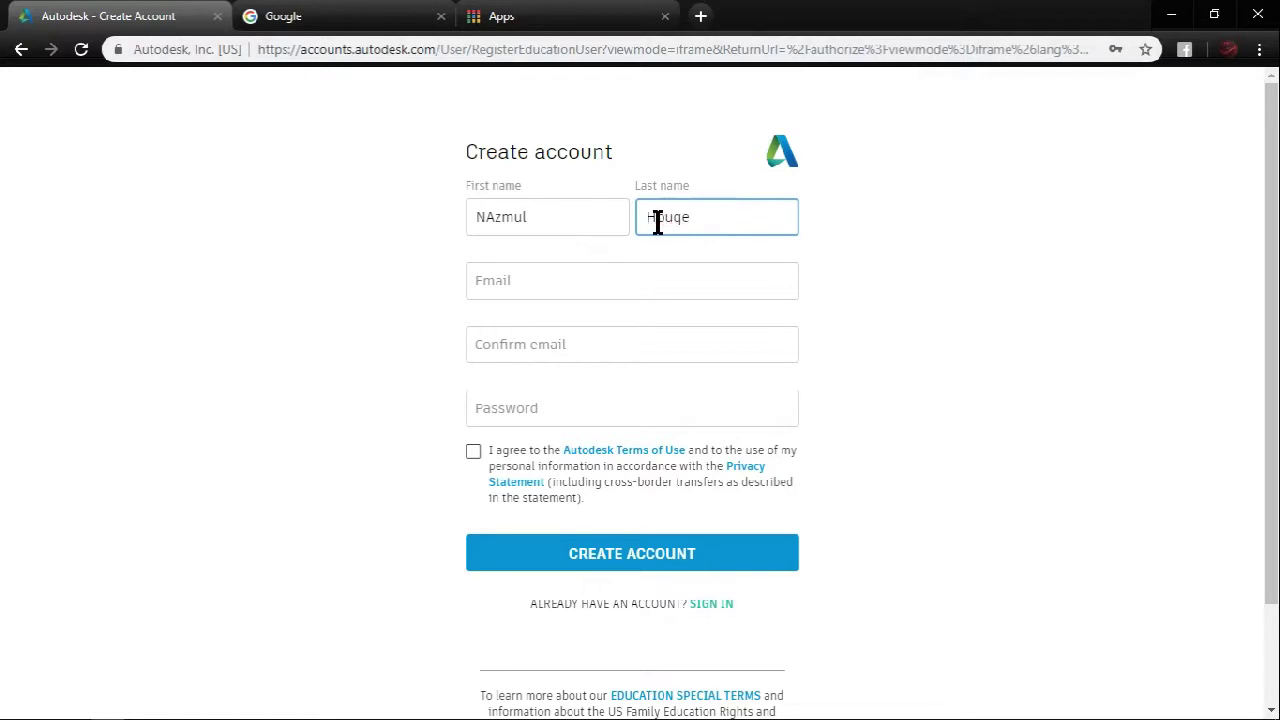
Step: Copy the Google account's e-mail address and paste it into the Email field
{"action": "left_click", "coordinate": [527, 276]}
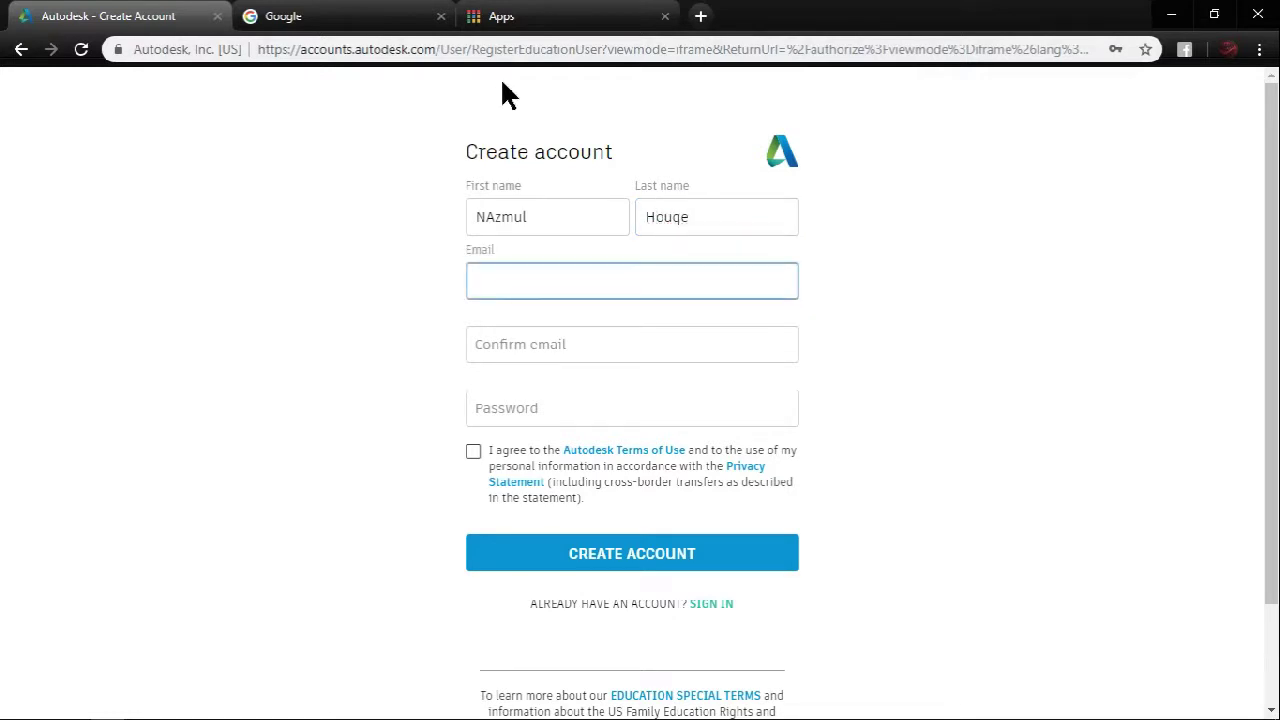
{"action": "left_click", "coordinate": [358, 12]}
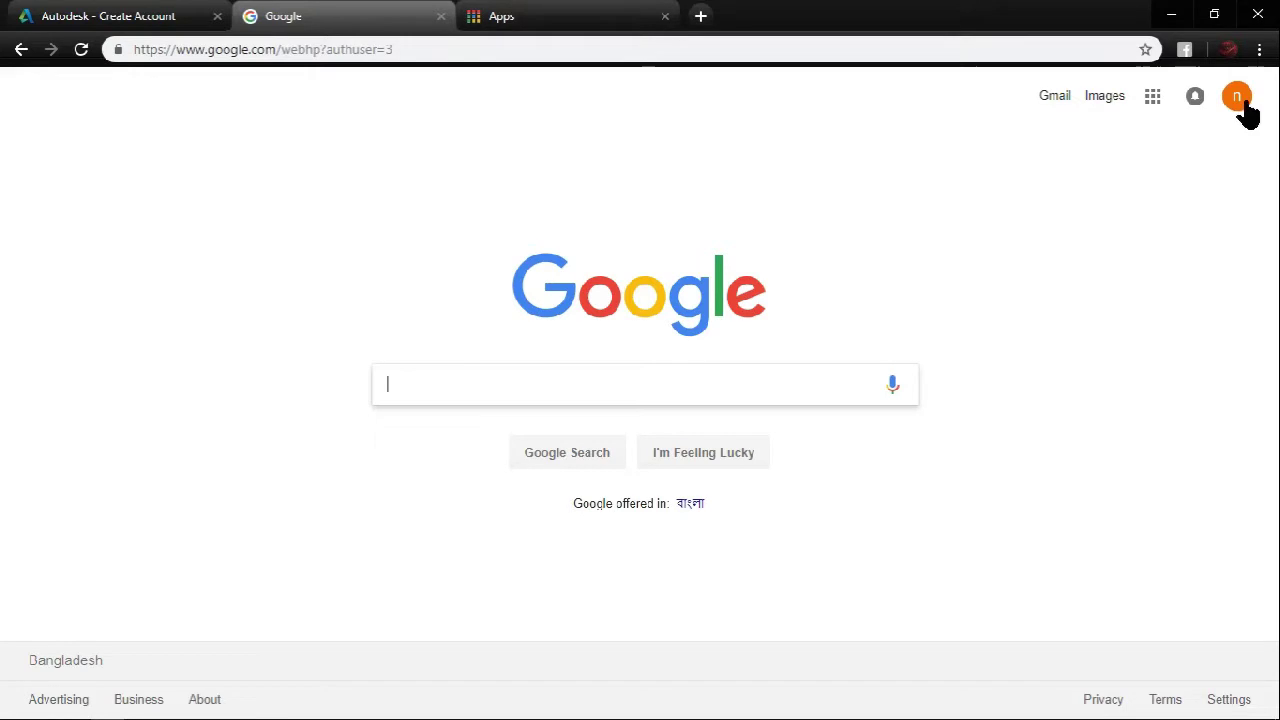
{"action": "left_click", "coordinate": [1237, 96]}
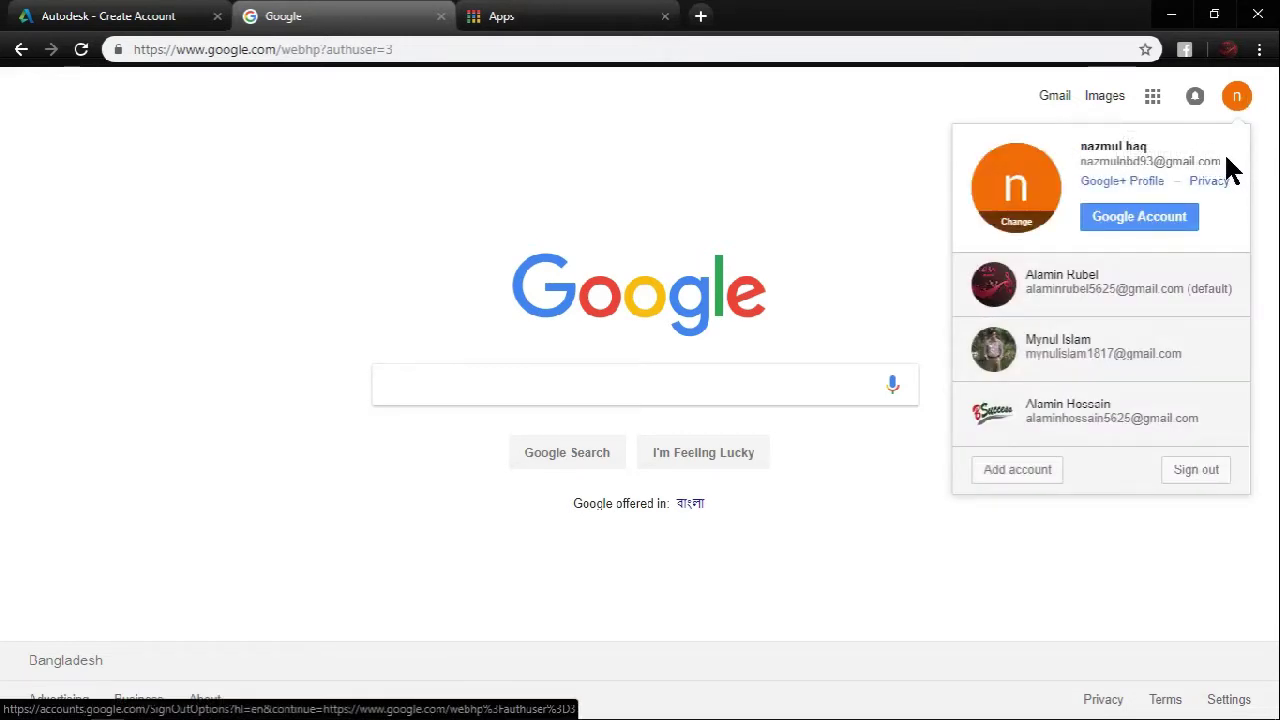
{"action": "left_click_drag", "start_coordinate": [1226, 164], "coordinate": [1088, 168]}
{"action": "right_click", "coordinate": [1081, 162]}
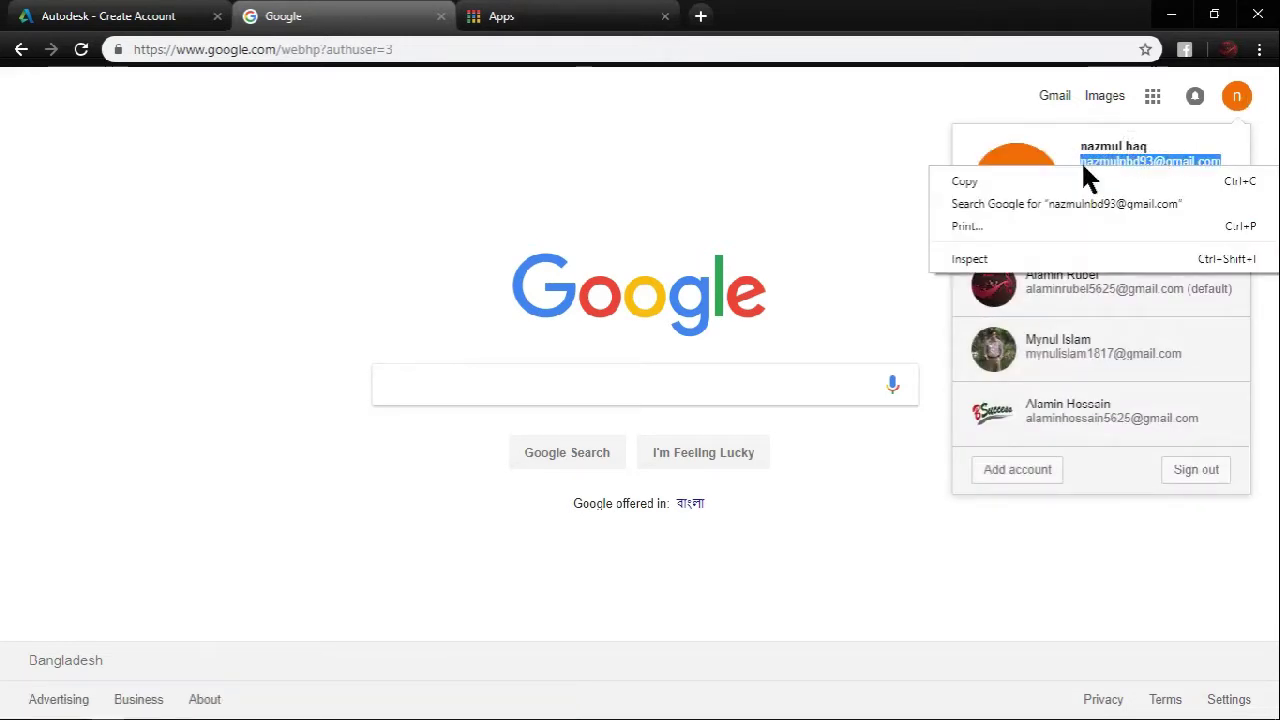
{"action": "left_click", "coordinate": [1030, 175]}
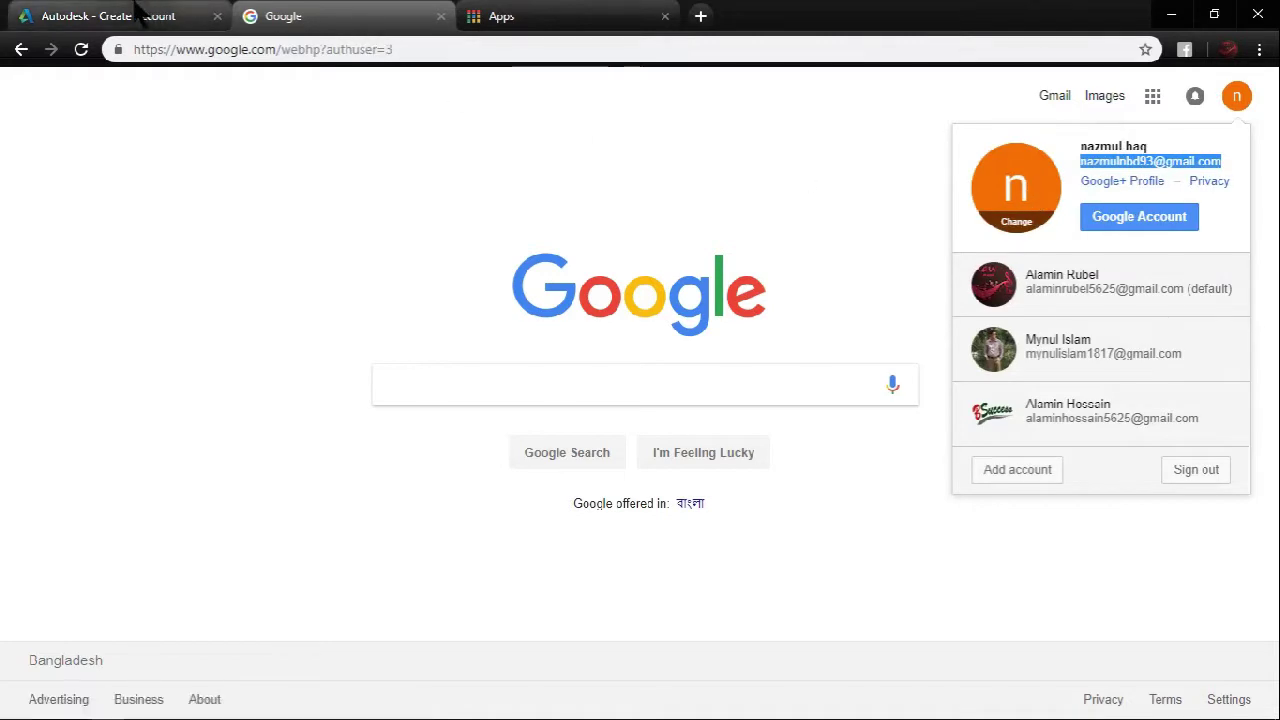
{"action": "left_click", "coordinate": [165, 16]}
{"action": "right_click", "coordinate": [495, 279]}
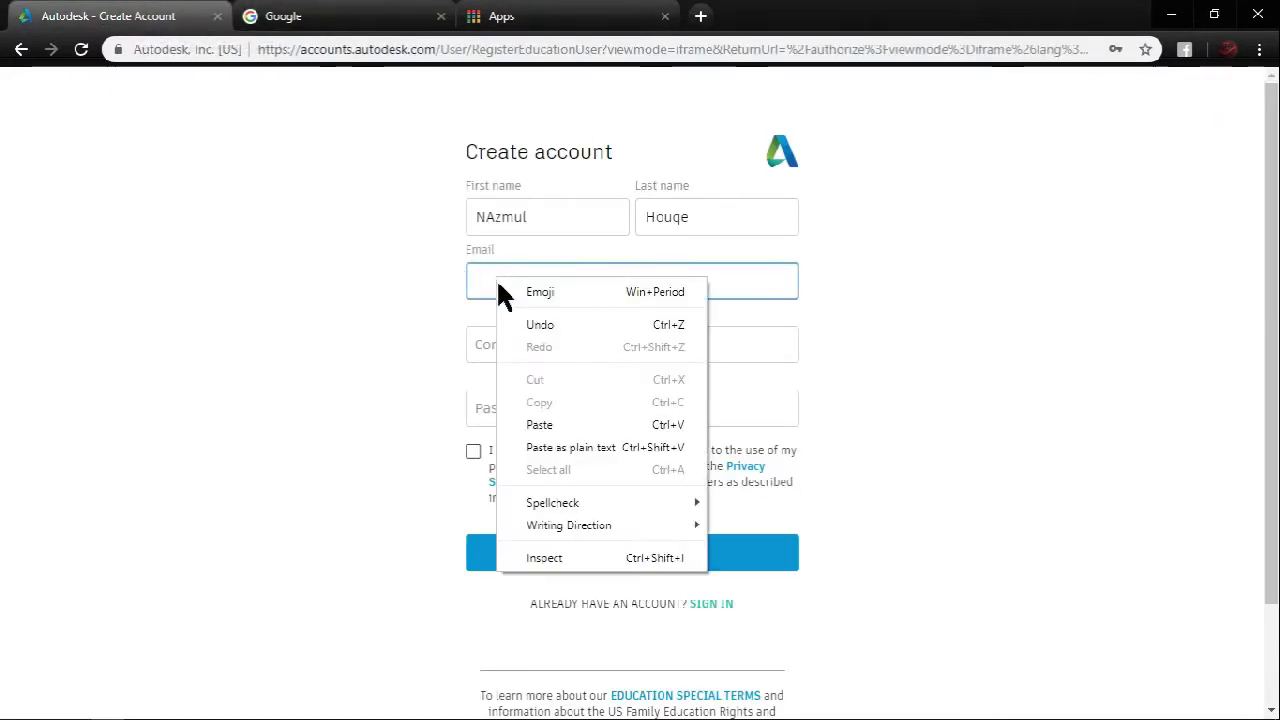
{"action": "left_click", "coordinate": [544, 420]}
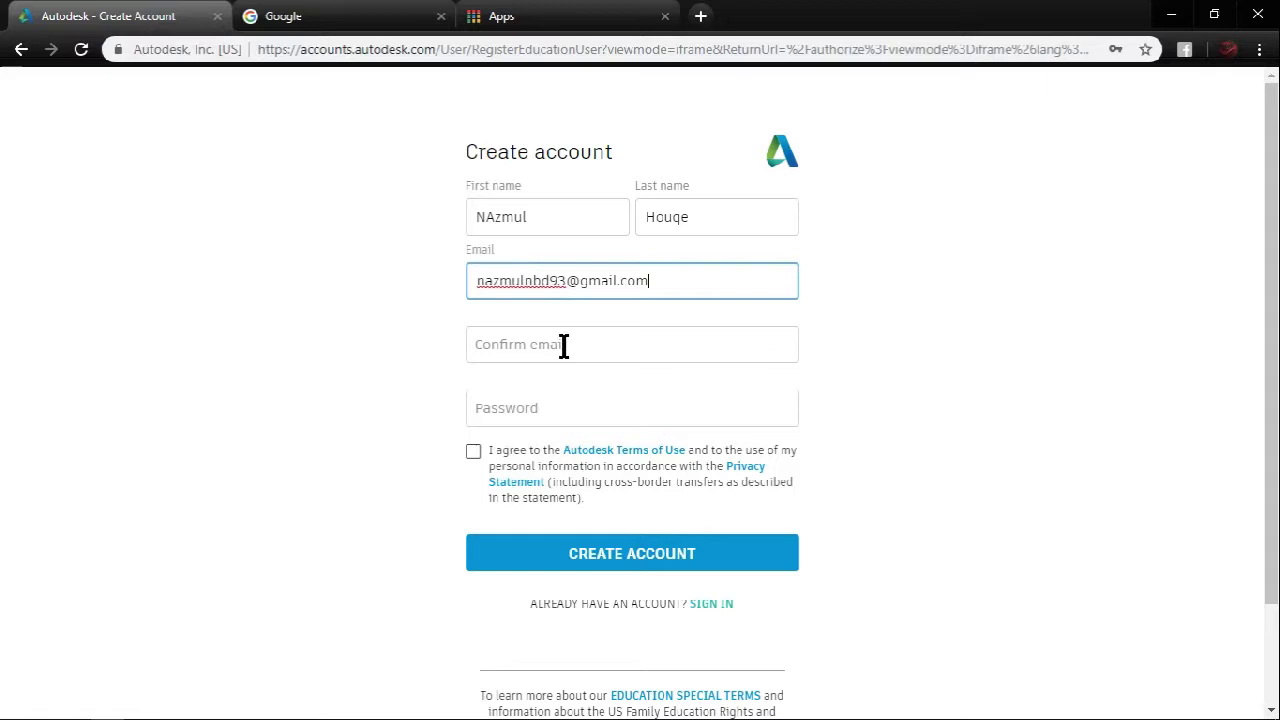
Step: Paste the e-mail into Confirm email and type the account password
{"action": "right_click", "coordinate": [565, 346]}
{"action": "left_click", "coordinate": [604, 491]}
{"action": "left_click", "coordinate": [566, 410]}
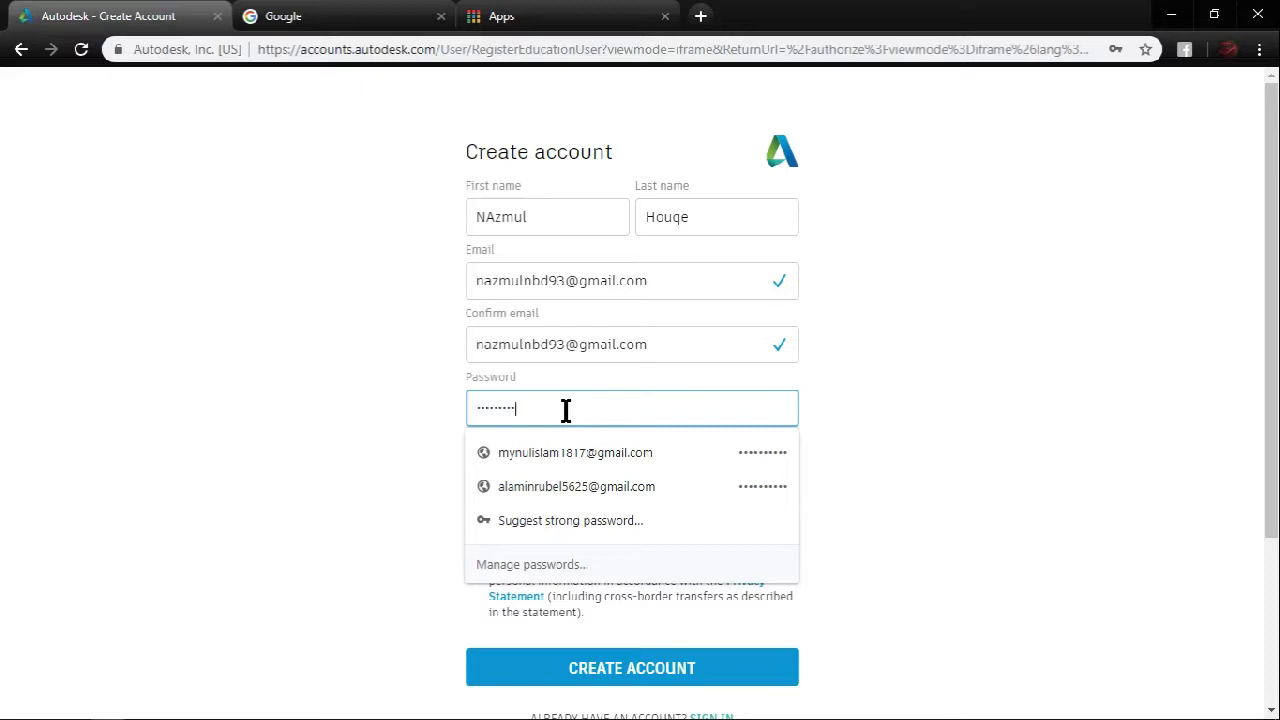
{"action": "type", "text": "1"}
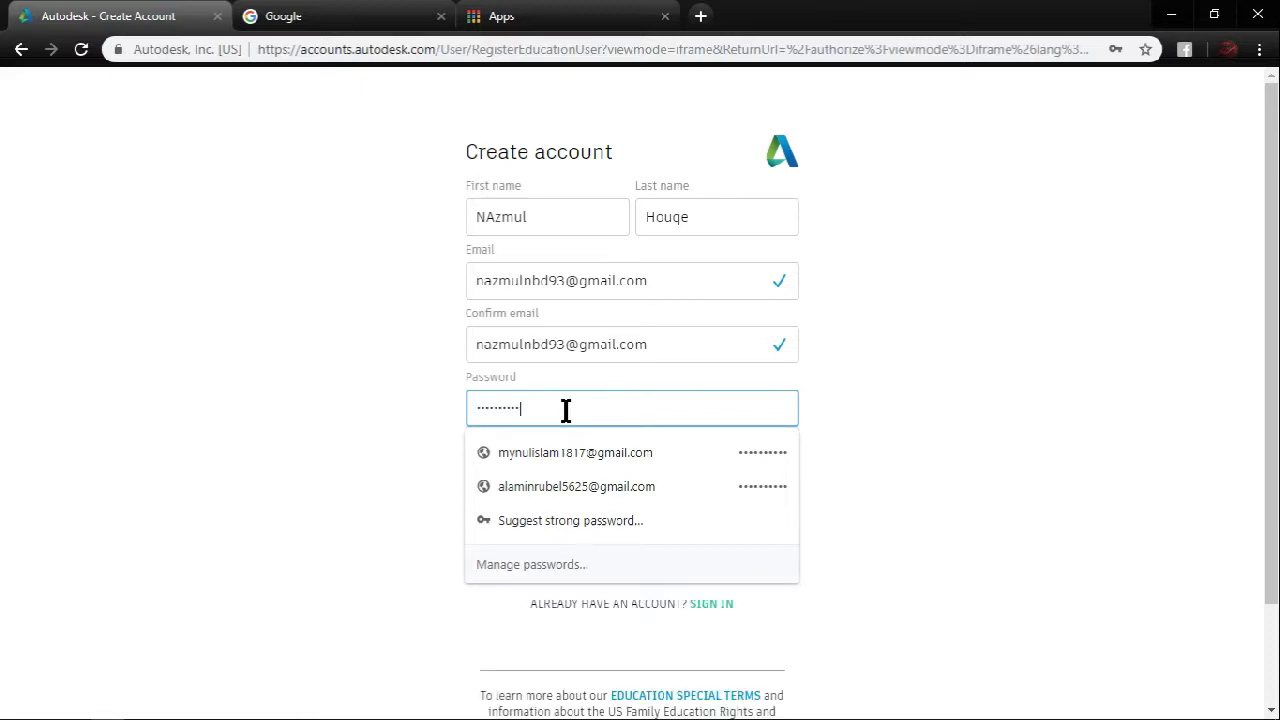
{"action": "left_click", "coordinate": [851, 412]}
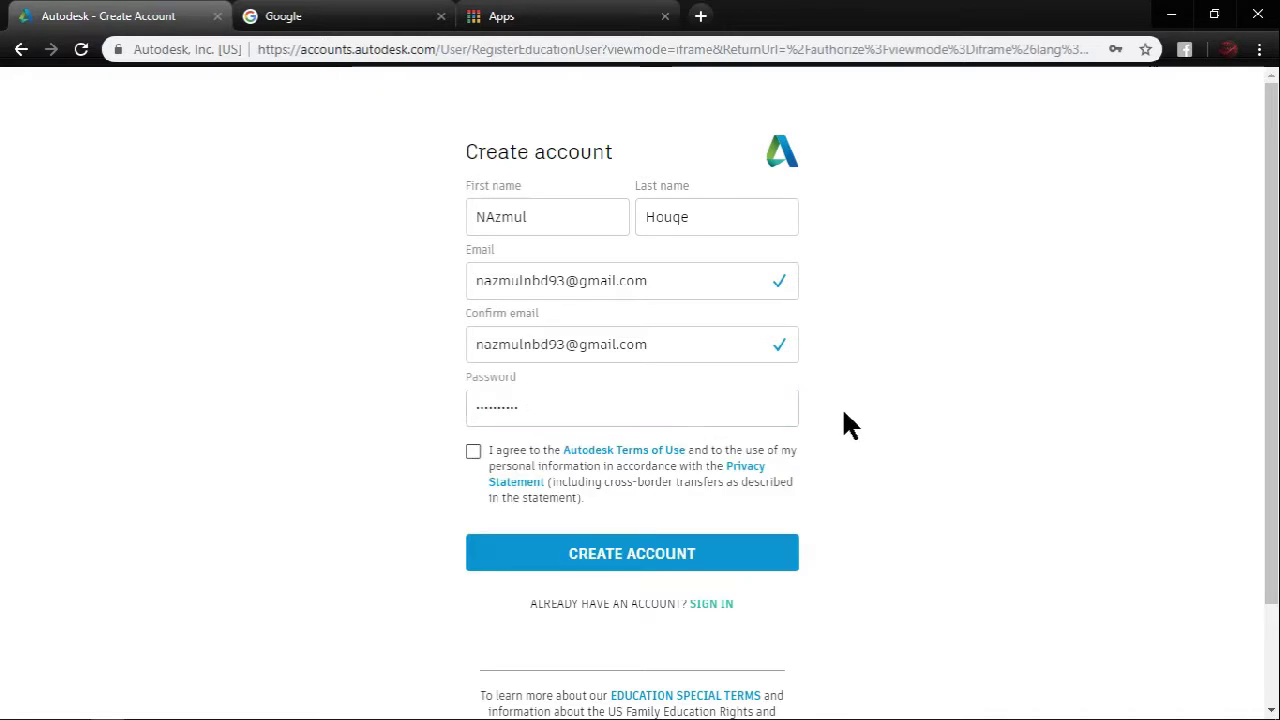
Step: Create the Autodesk account, decline saving the password, and open Gmail from Google Apps
{"action": "left_click", "coordinate": [591, 562]}
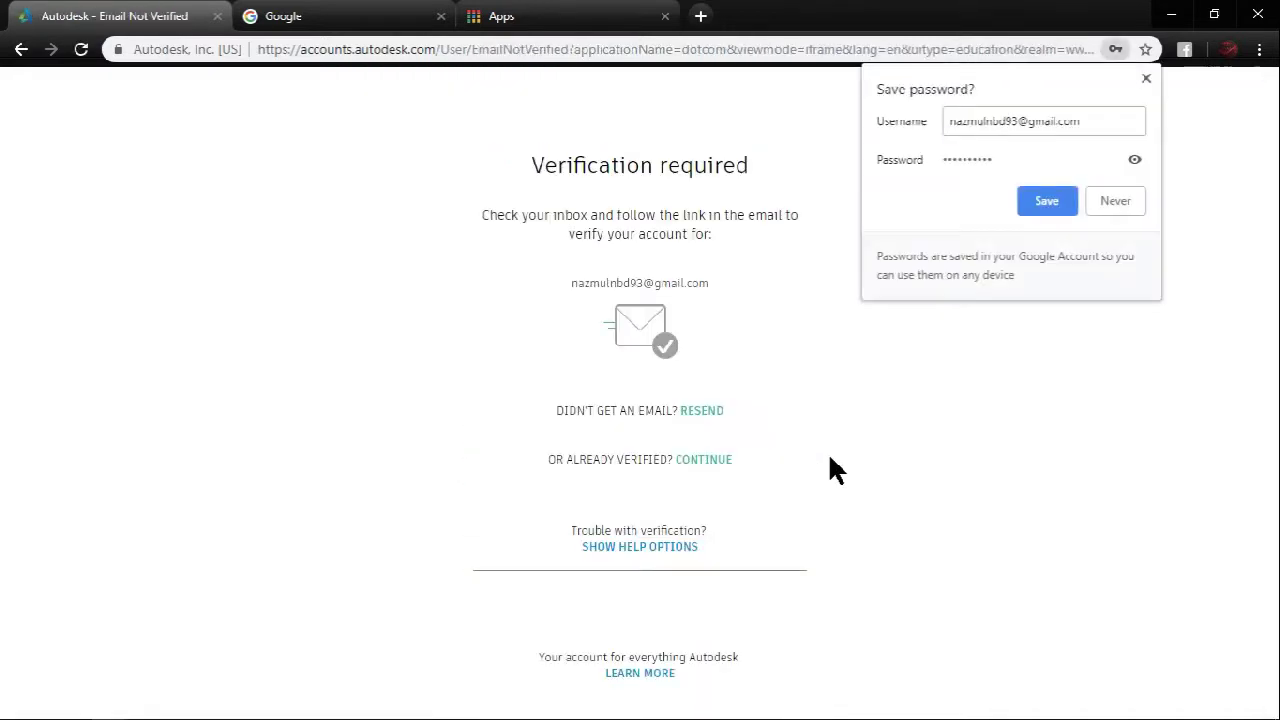
{"action": "left_click", "coordinate": [1046, 203]}
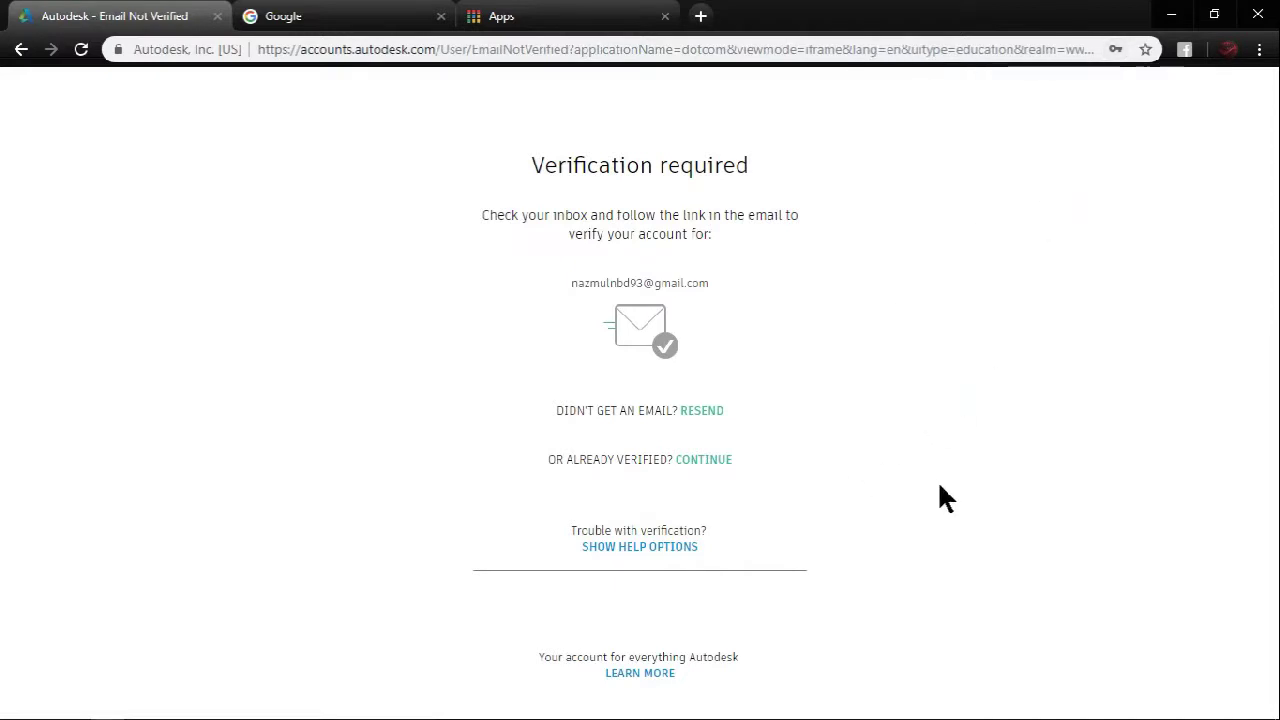
{"action": "left_click", "coordinate": [355, 16]}
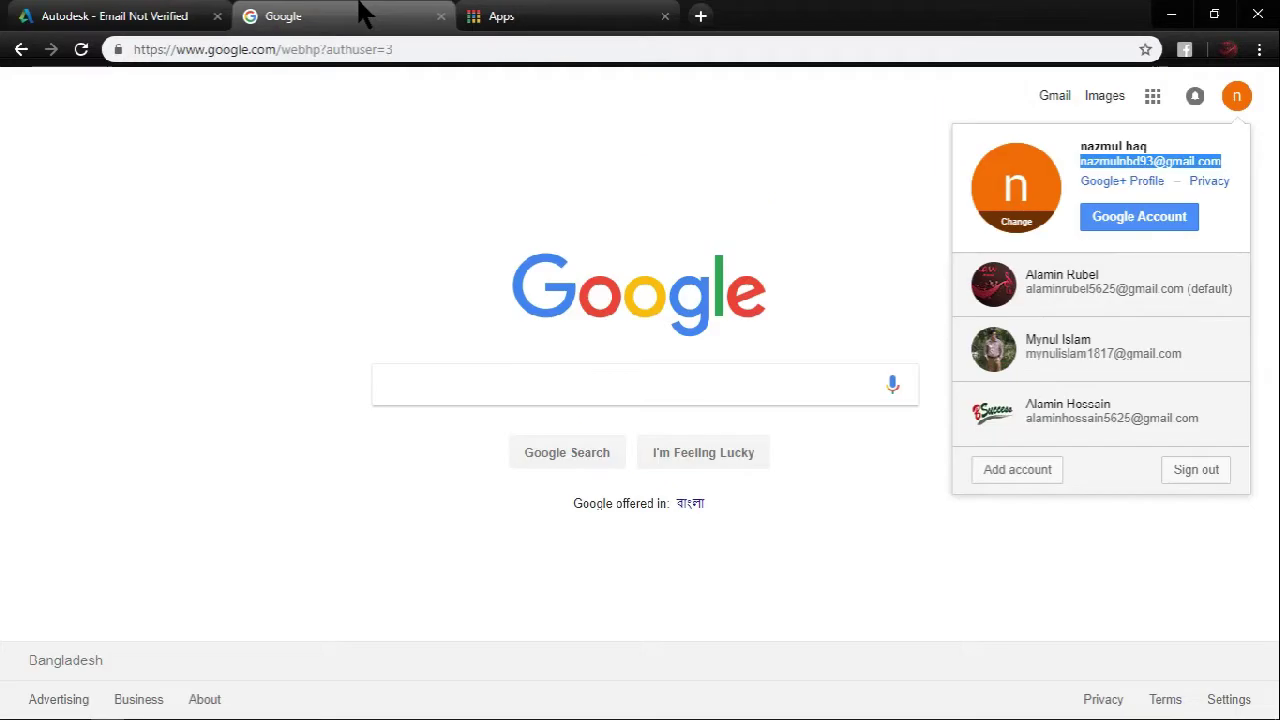
{"action": "left_click", "coordinate": [652, 133]}
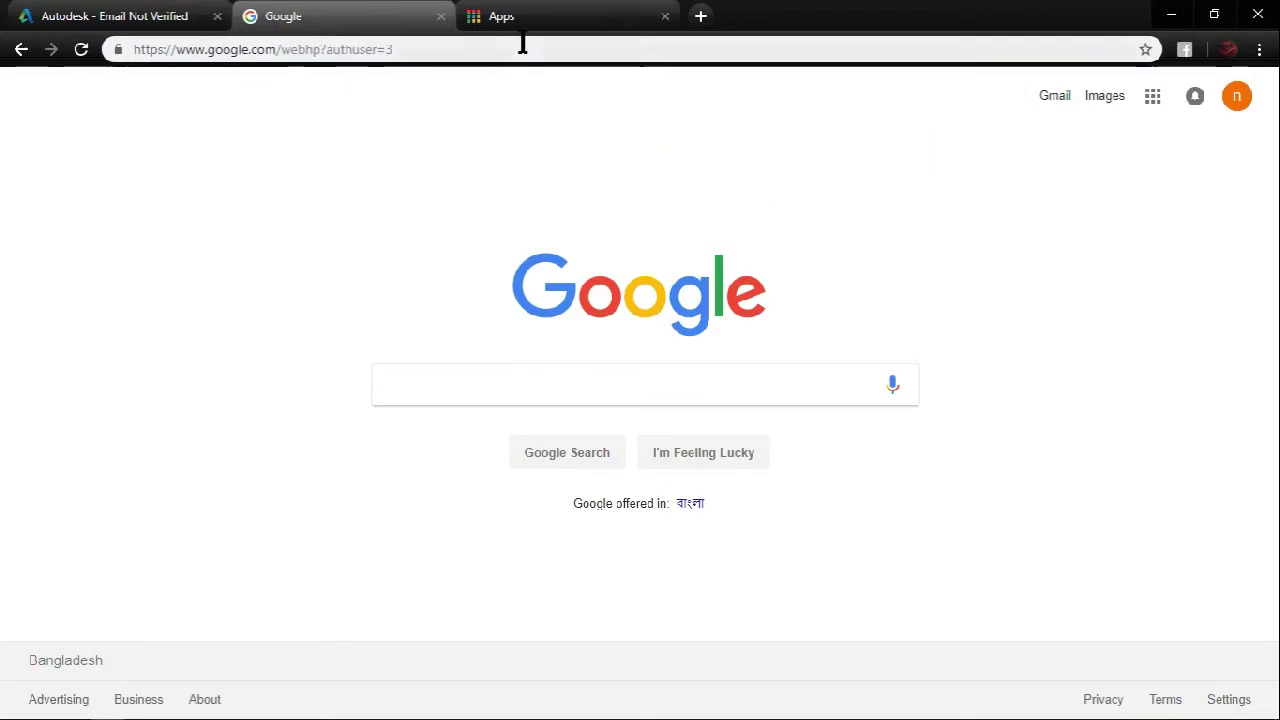
{"action": "left_click", "coordinate": [550, 26]}
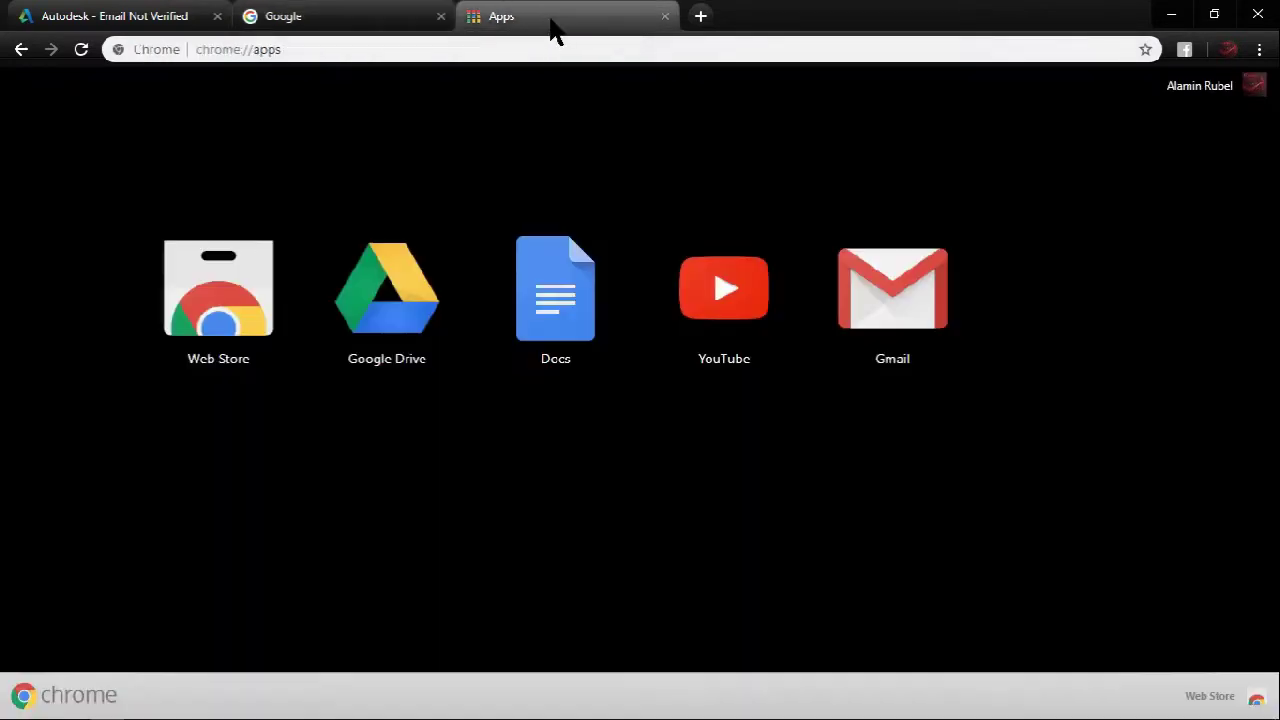
{"action": "left_click", "coordinate": [886, 318]}
{"action": "left_click", "coordinate": [441, 17]}
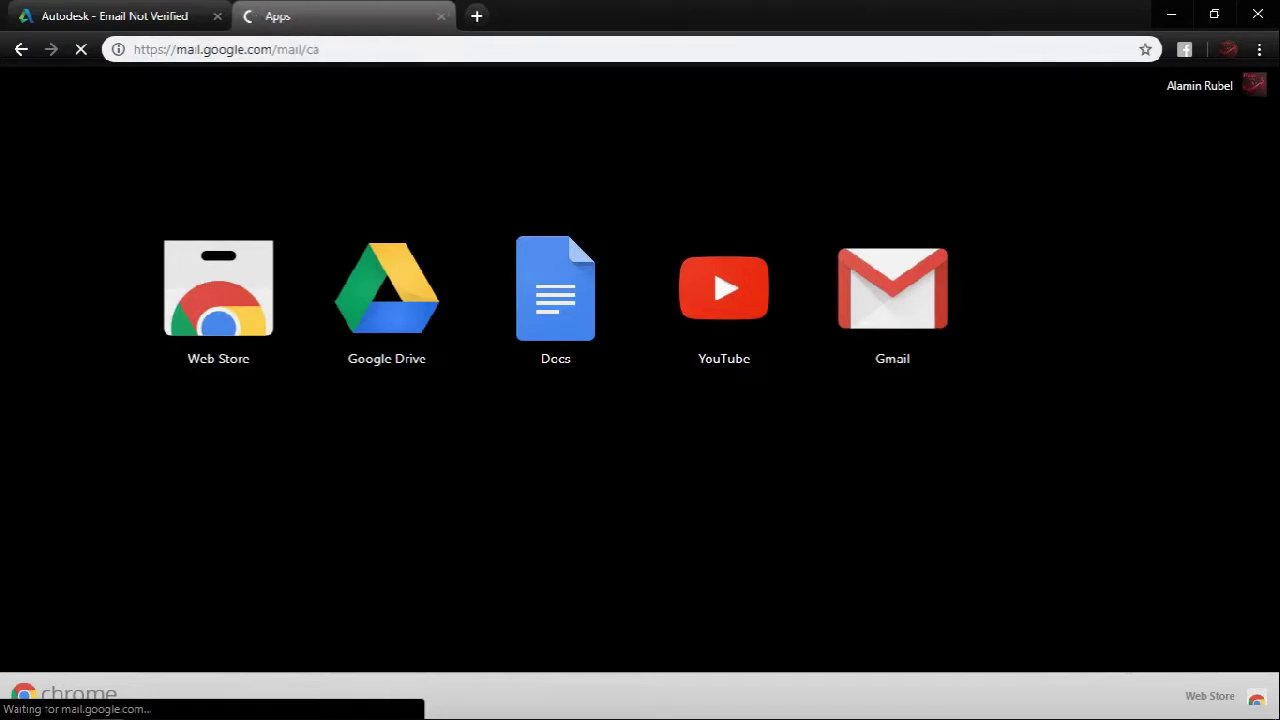
{"action": "key", "text": "ctrl+shift+Tab"}
{"action": "left_click", "coordinate": [303, 20]}
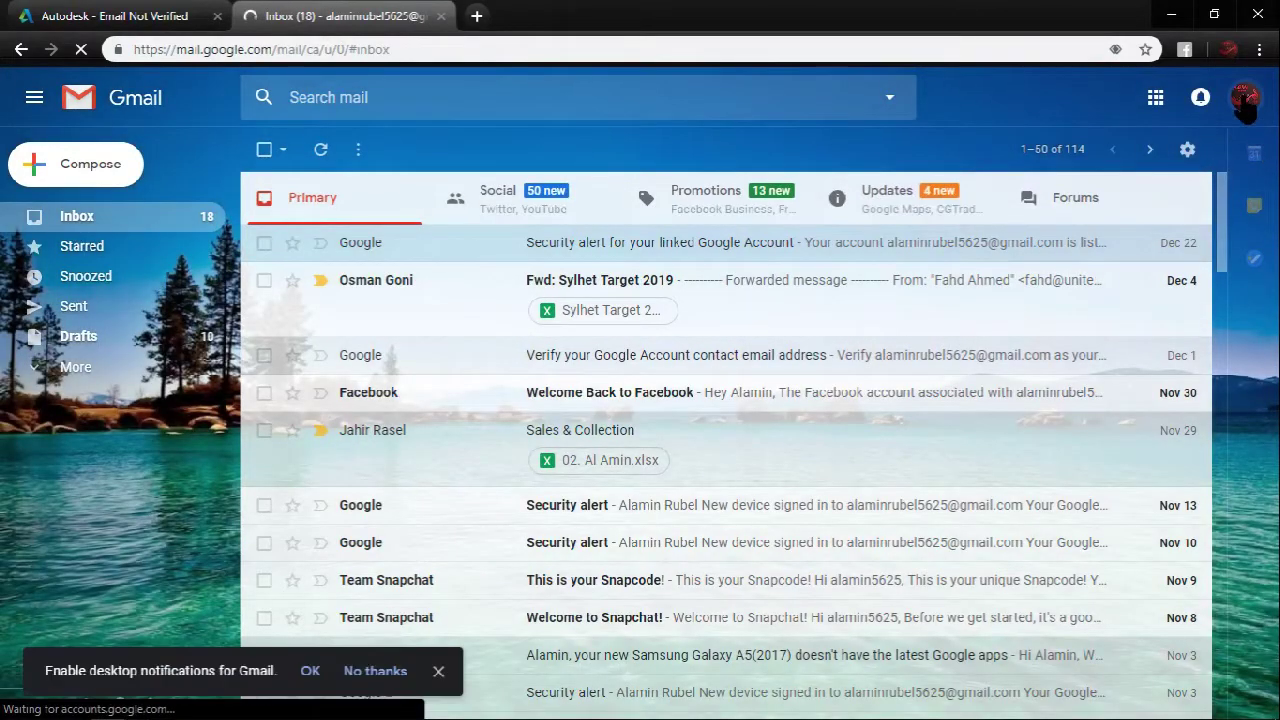
Step: Switch Gmail to the registering account and keep the default inbox layout
{"action": "left_click", "coordinate": [1245, 97]}
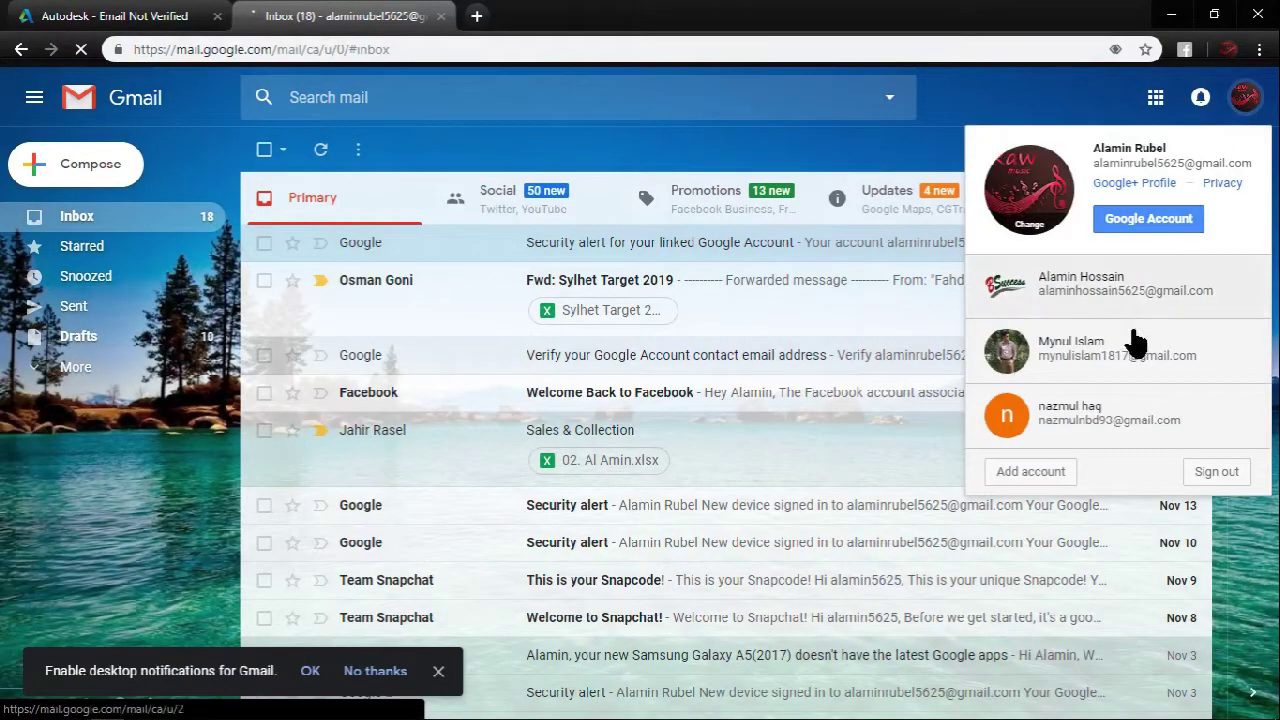
{"action": "left_click", "coordinate": [1100, 414]}
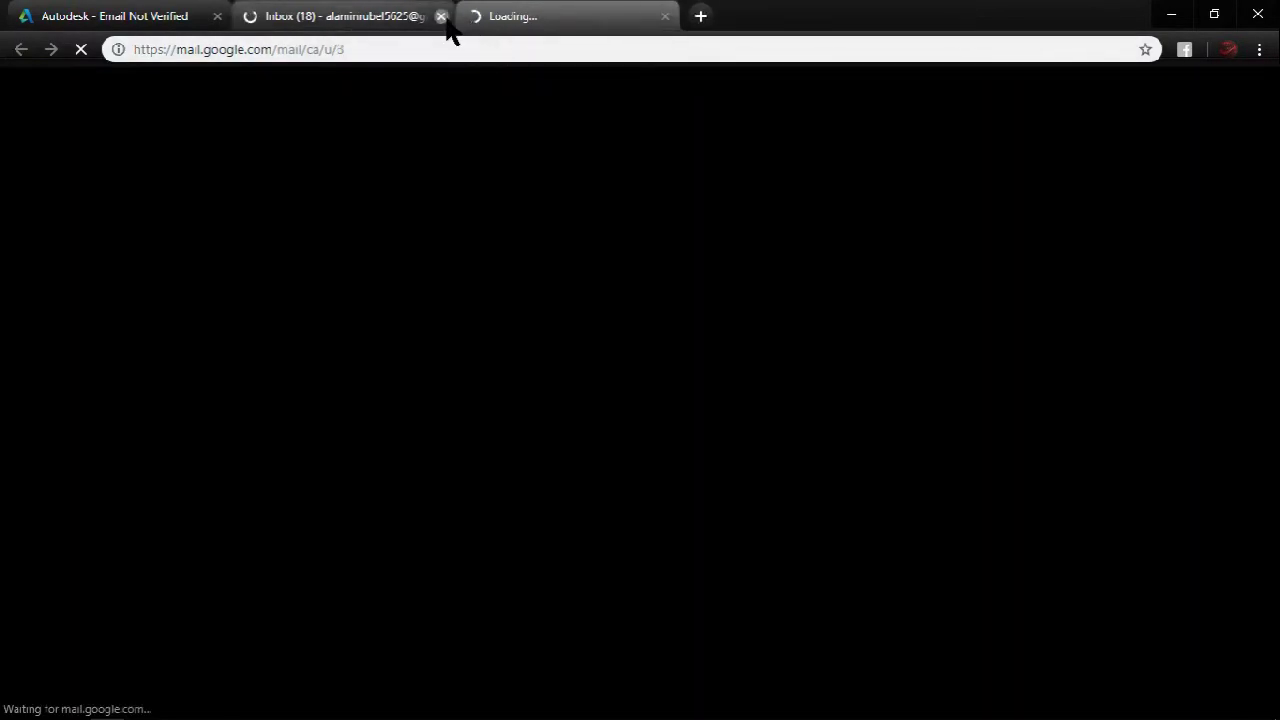
{"action": "left_click", "coordinate": [443, 18]}
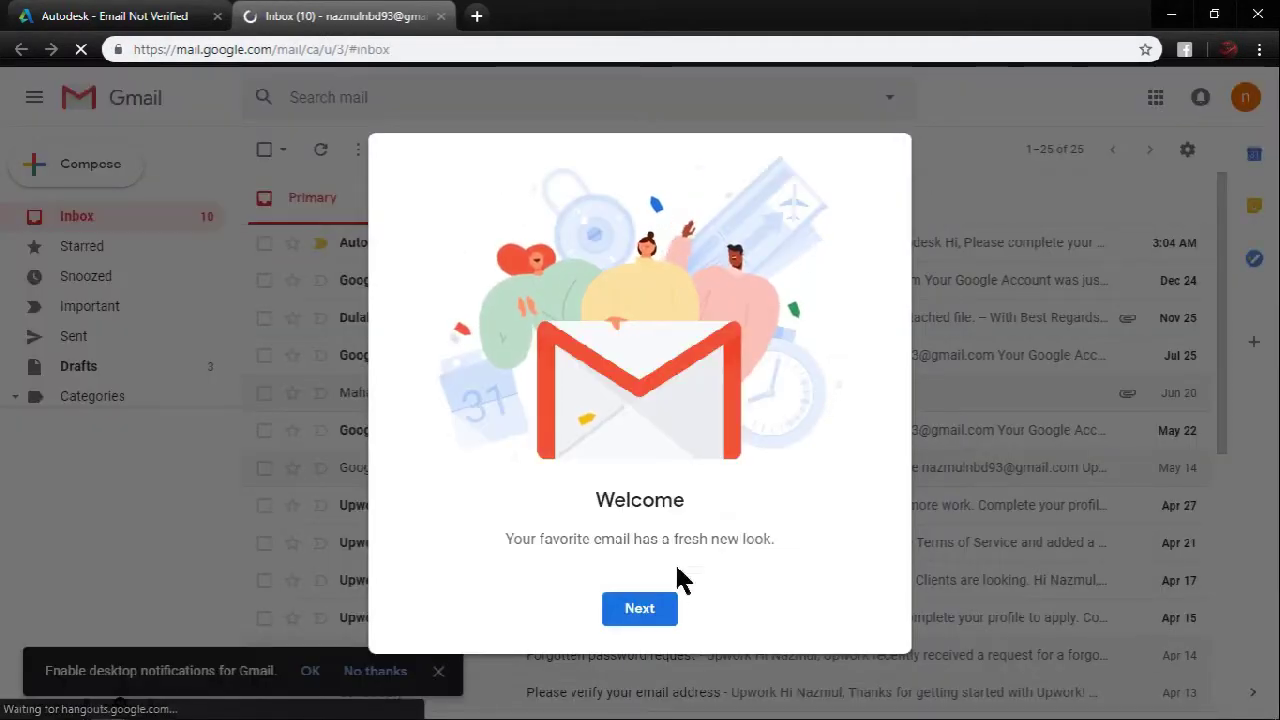
{"action": "left_click", "coordinate": [664, 615]}
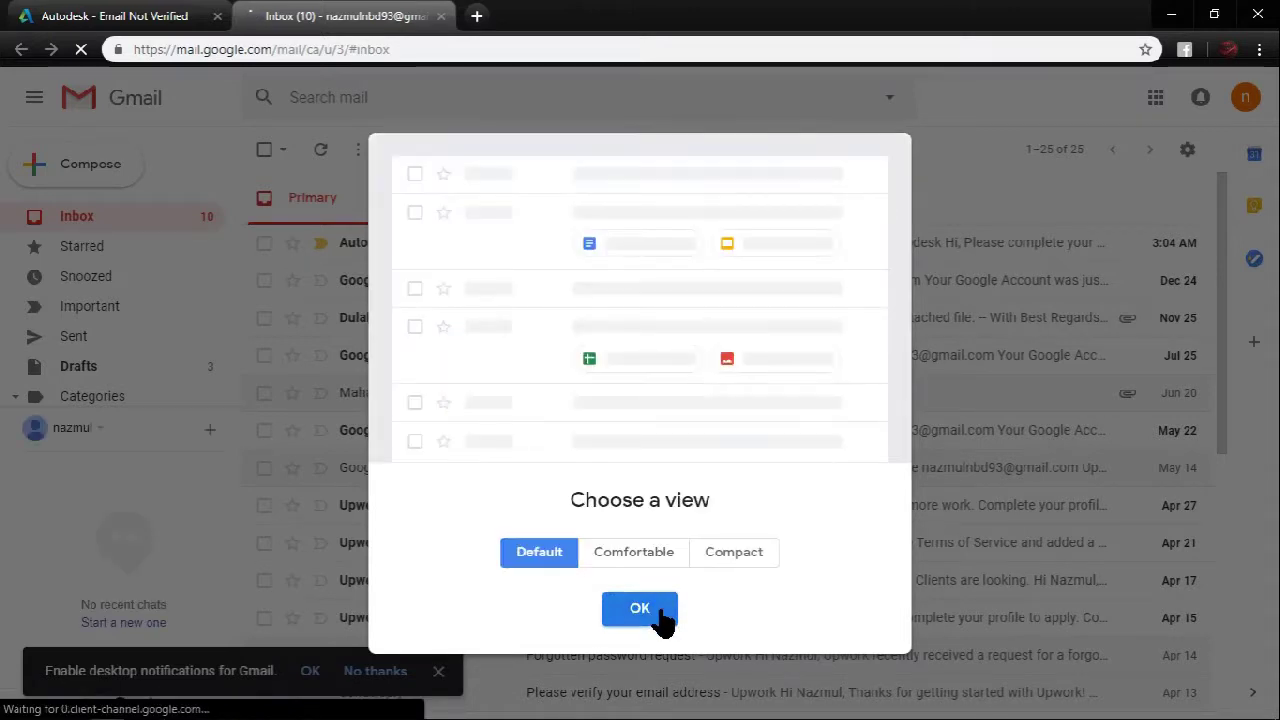
{"action": "left_click", "coordinate": [662, 610]}
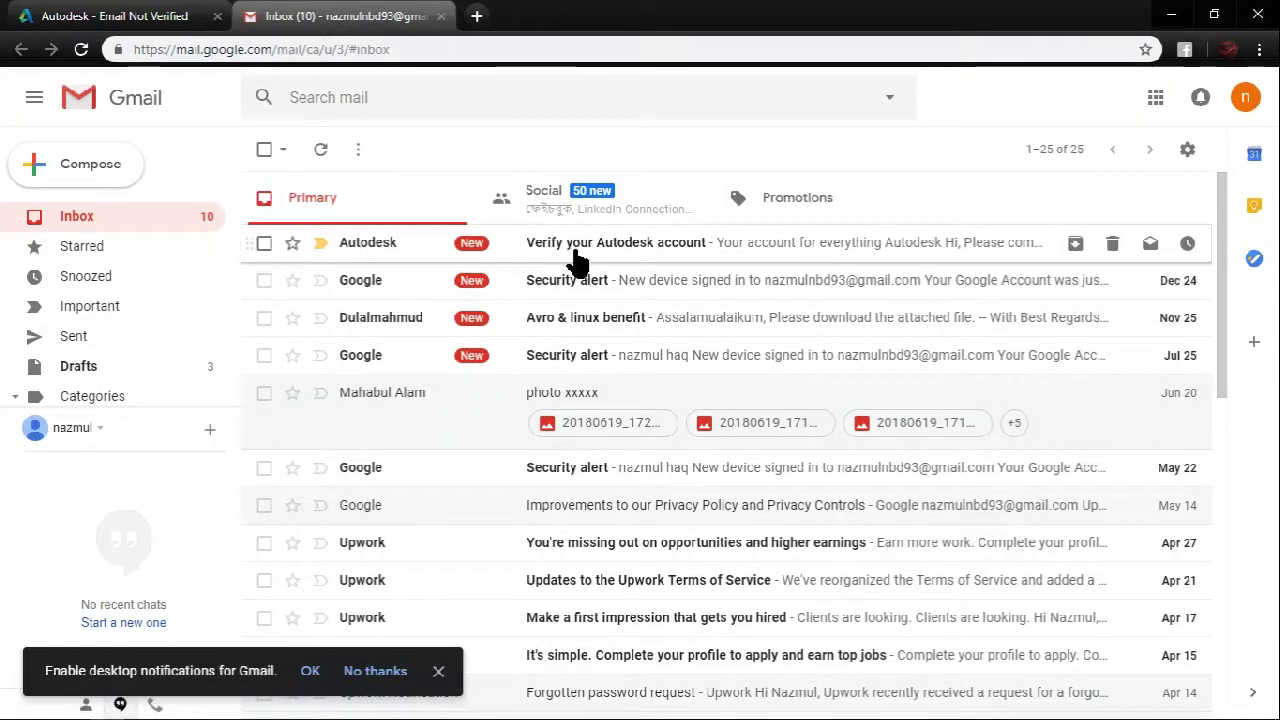
Step: Verify the Autodesk account from the Gmail verification email and finish with DONE
{"action": "left_click", "coordinate": [578, 262]}
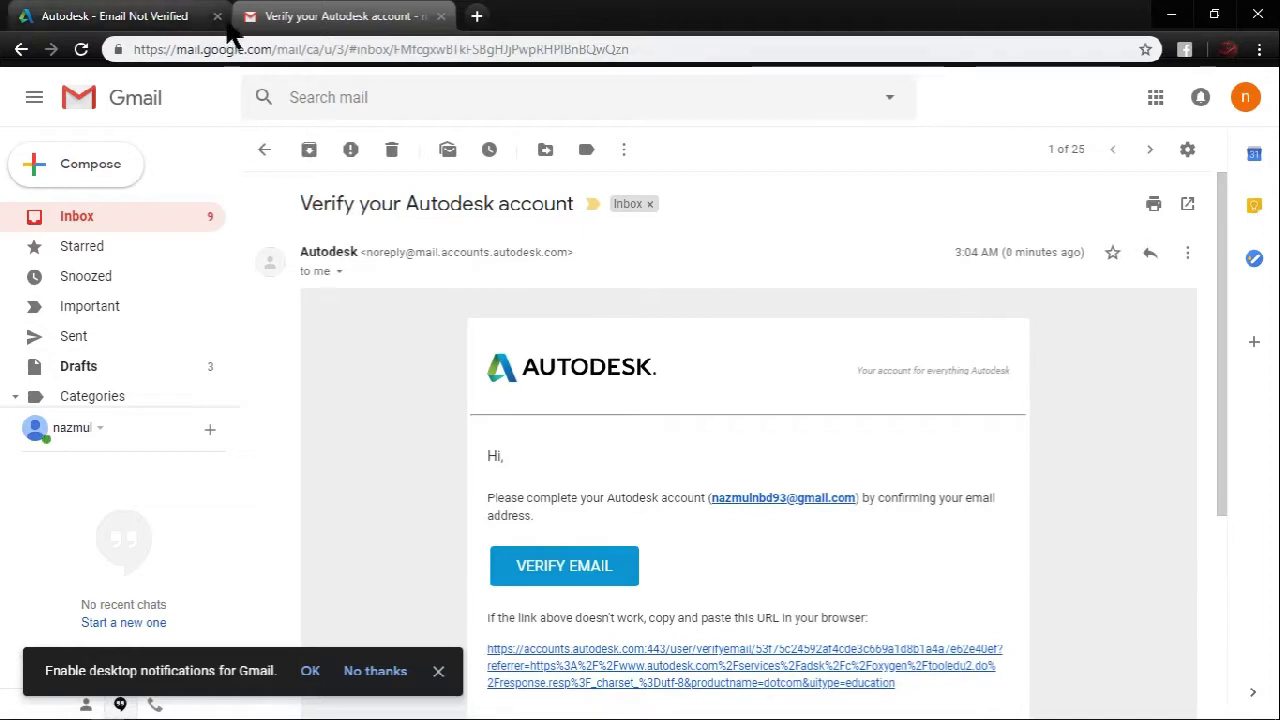
{"action": "left_click", "coordinate": [217, 16]}
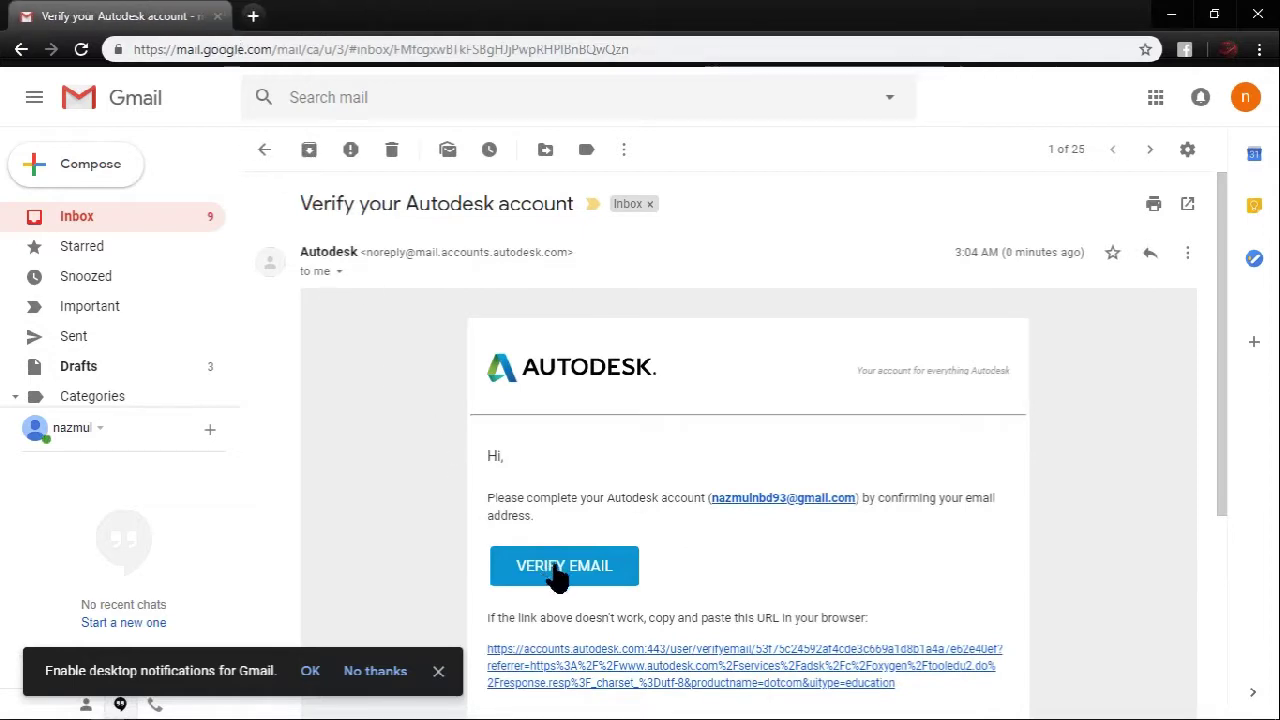
{"action": "left_click", "coordinate": [560, 568]}
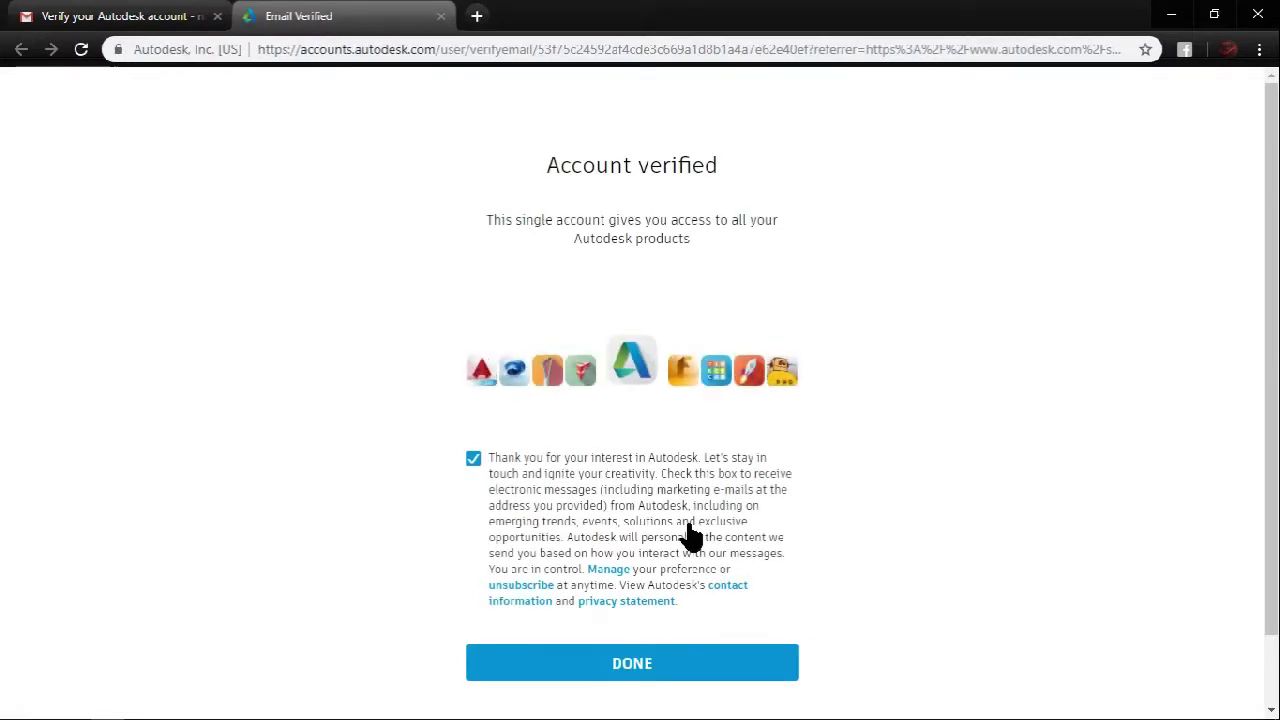
{"action": "scroll", "coordinate": [683, 533], "scroll_direction": "down", "scroll_amount": 1}
{"action": "left_click", "coordinate": [663, 590]}
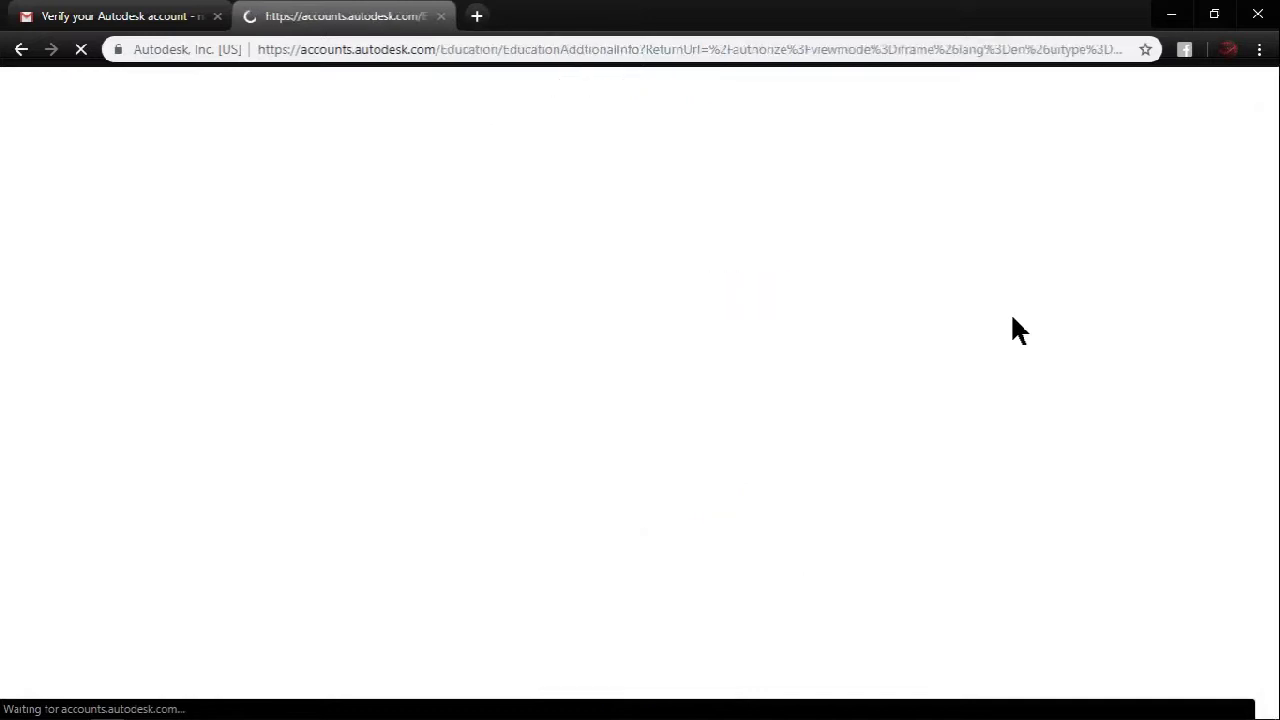
{"action": "scroll", "coordinate": [750, 315], "scroll_direction": "down", "scroll_amount": 1}
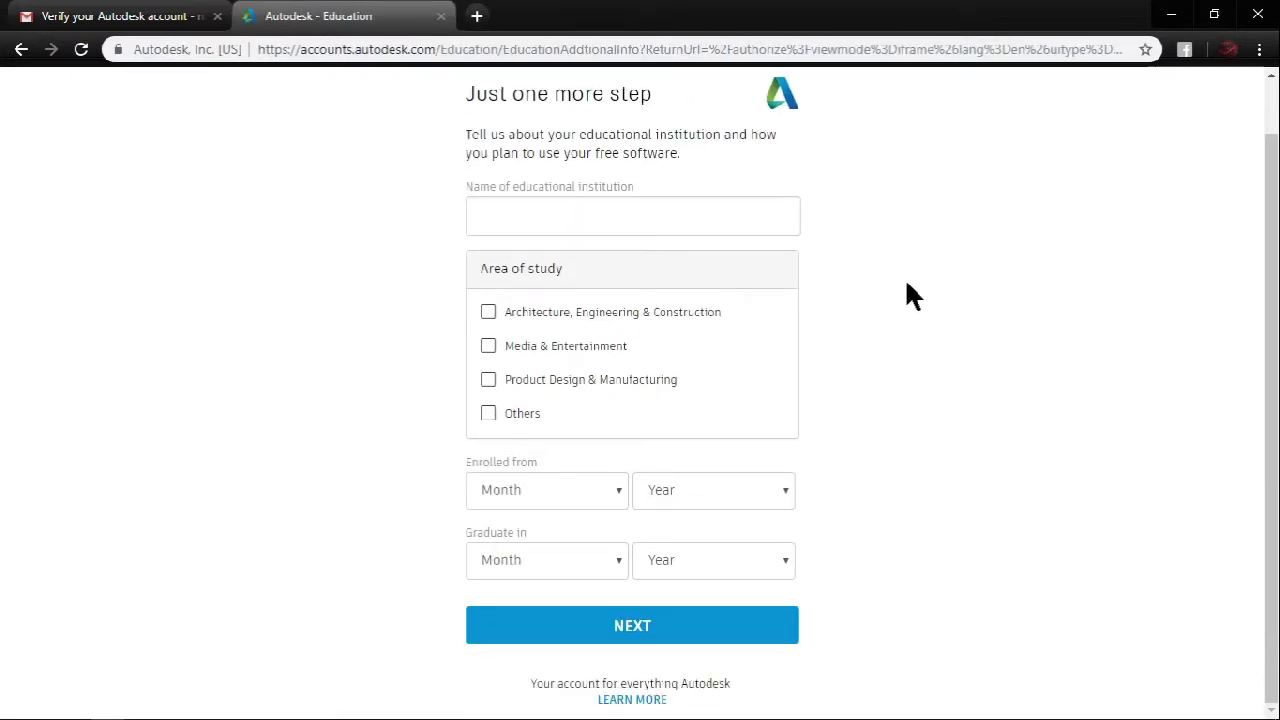
{"action": "left_click", "coordinate": [651, 221]}
{"action": "key", "text": "BackSpace"}
{"action": "key", "text": "BackSpace"}
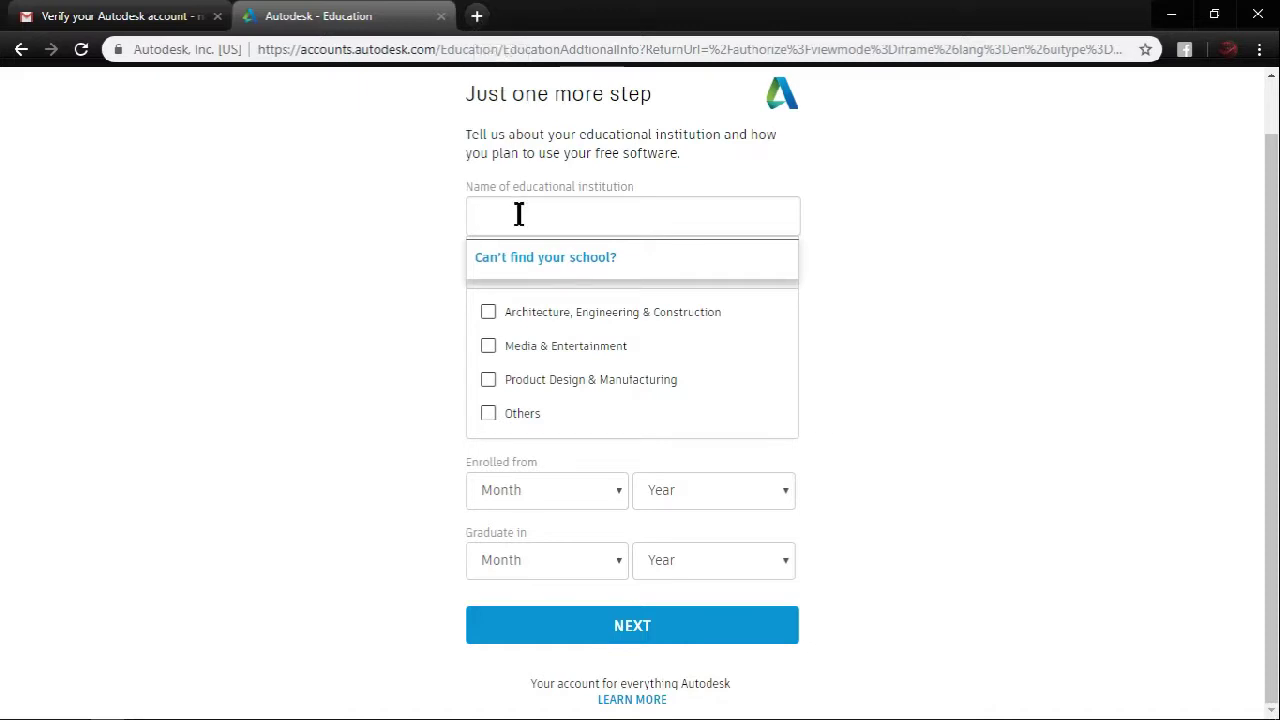
Step: Search Google for 'buet' and copy the university name from the first result
{"action": "left_click", "coordinate": [477, 16]}
{"action": "type", "text": "bue"}
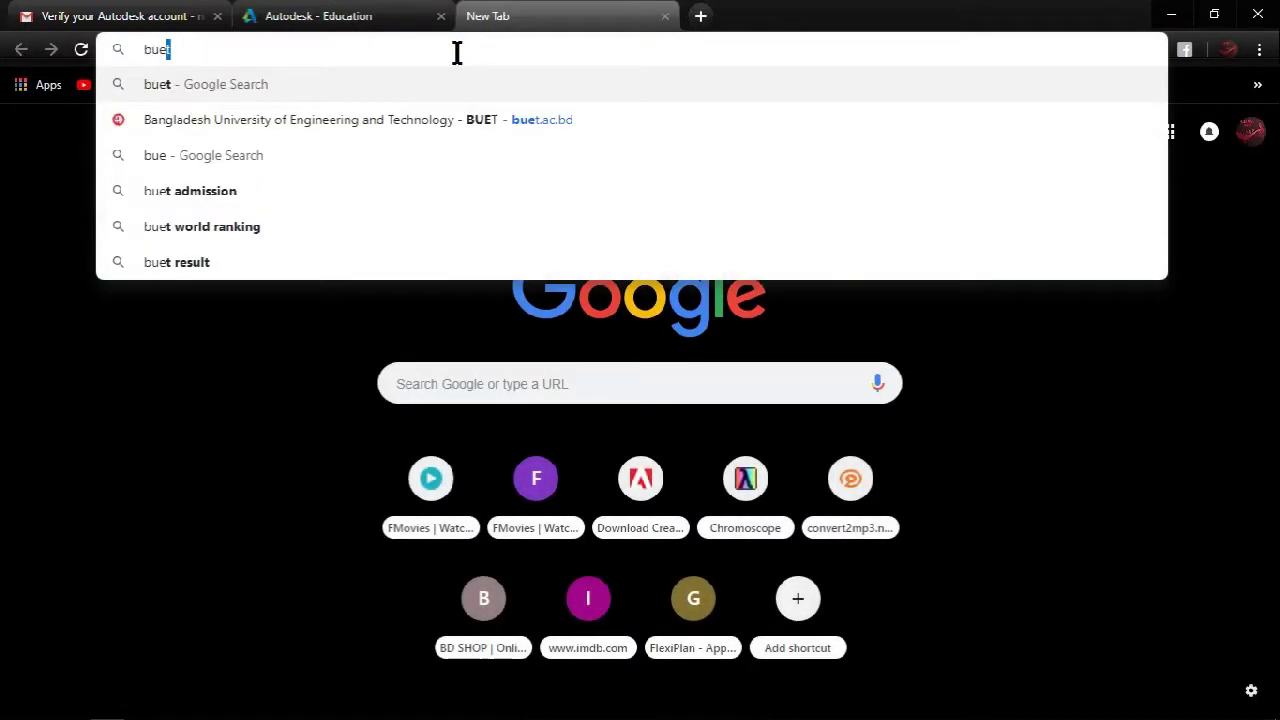
{"action": "type", "text": "t"}
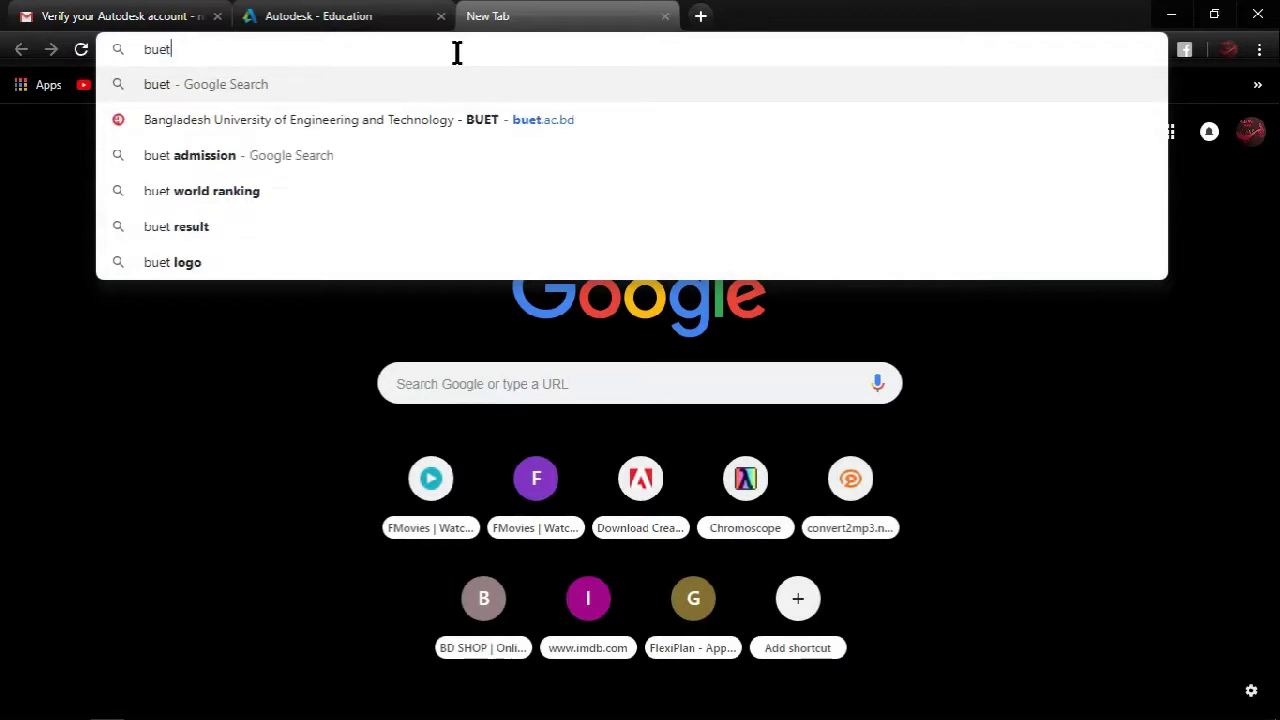
{"action": "key", "text": "Return"}
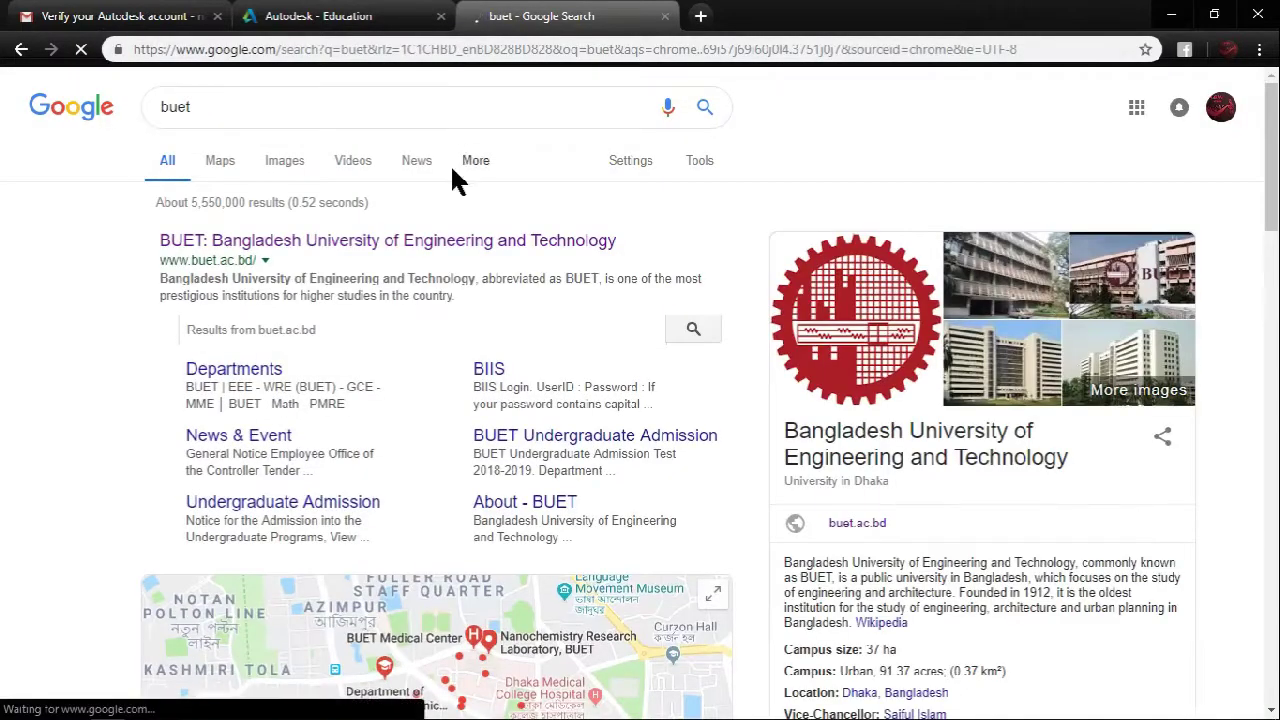
{"action": "left_click_drag", "start_coordinate": [700, 240], "coordinate": [428, 237]}
{"action": "mouse_move", "coordinate": [640, 246]}
{"action": "left_mouse_down"}
{"action": "mouse_move", "coordinate": [220, 221]}
{"action": "mouse_move", "coordinate": [214, 238]}
{"action": "left_mouse_up"}
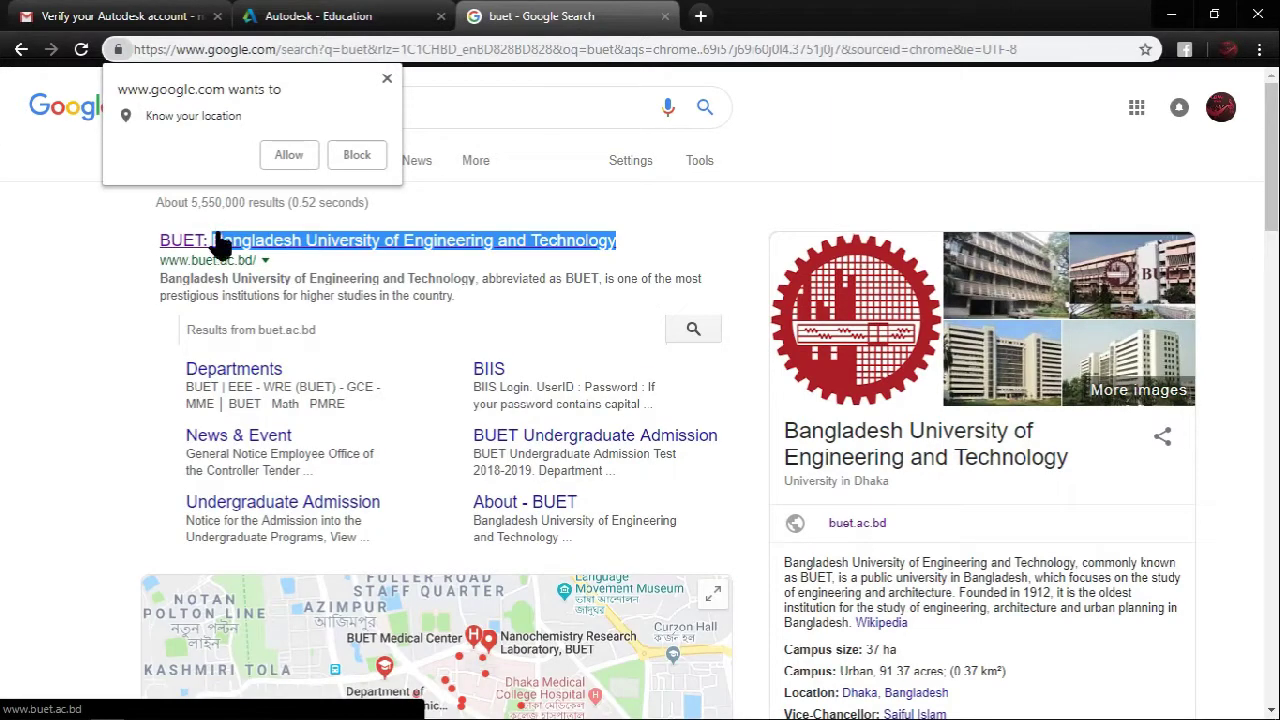
{"action": "right_click", "coordinate": [228, 241]}
{"action": "left_click", "coordinate": [264, 381]}
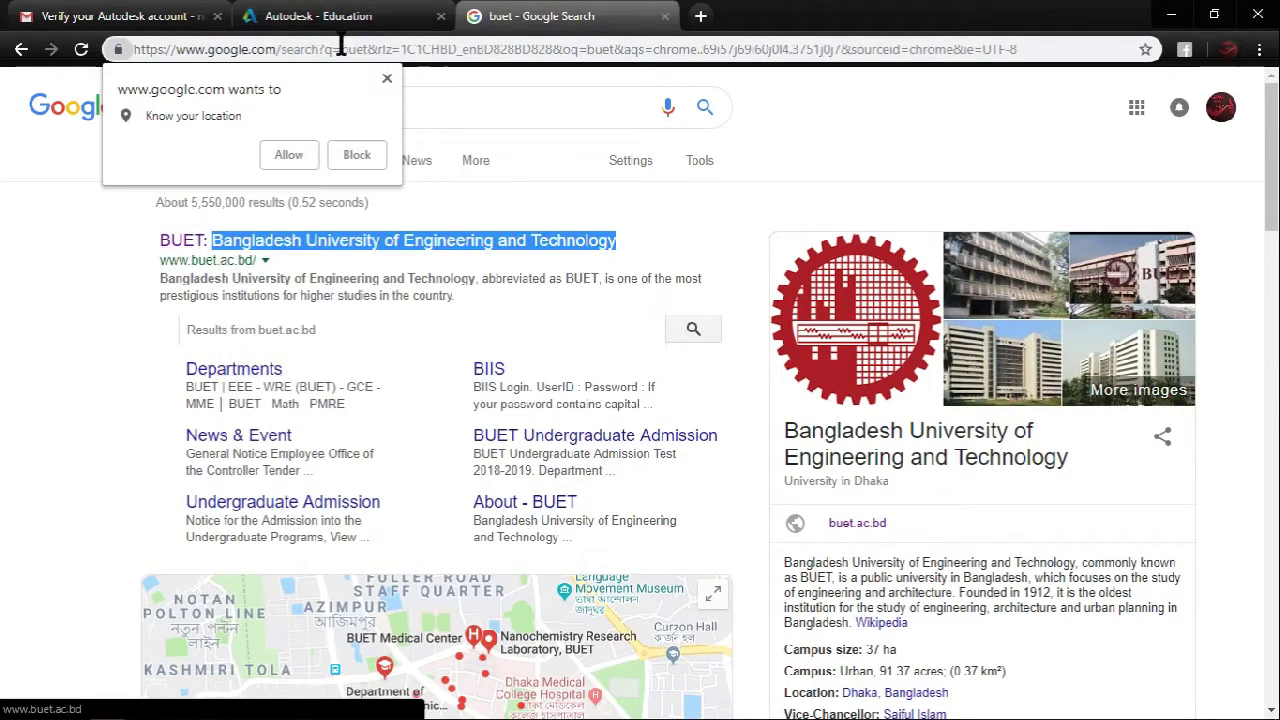
Step: Paste Bangladesh University of Engineering and Technology into the Autodesk institution field
{"action": "left_click", "coordinate": [664, 18]}
{"action": "right_click", "coordinate": [556, 213]}
{"action": "left_click", "coordinate": [600, 361]}
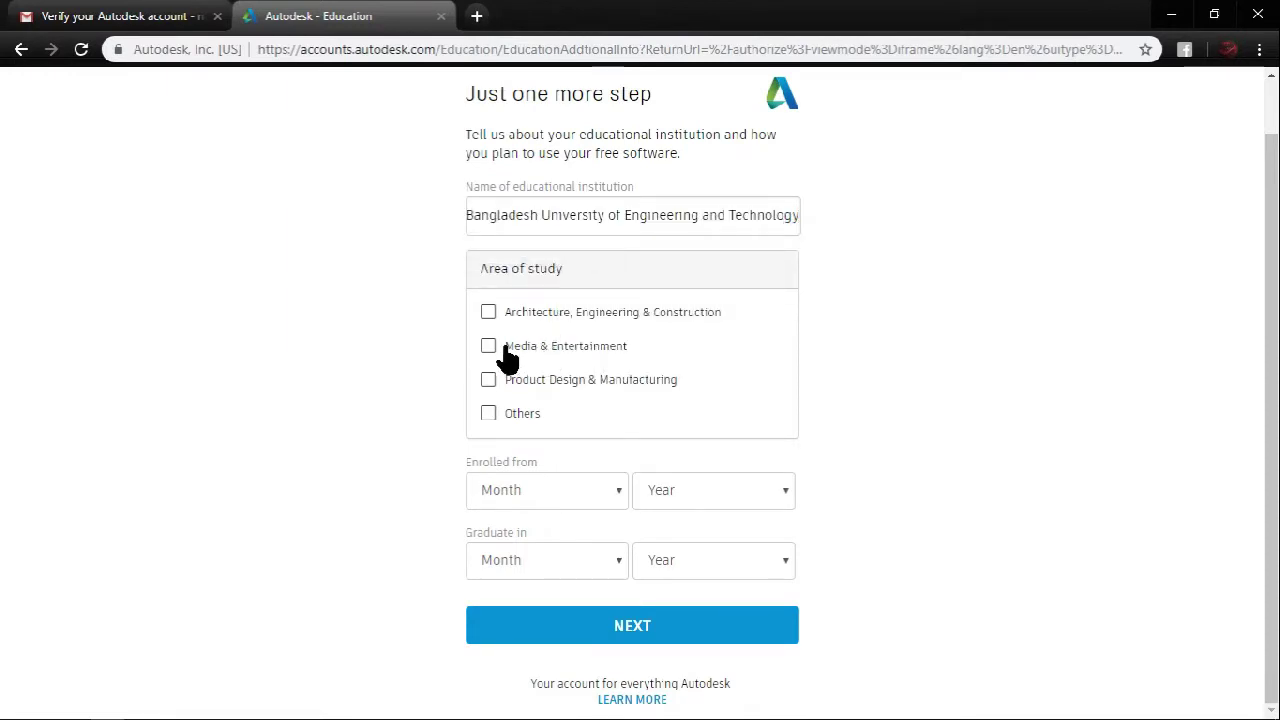
Step: Select Architecture, Engineering & Construction as the only area of study
{"action": "left_click", "coordinate": [488, 345]}
{"action": "left_click", "coordinate": [488, 348]}
{"action": "left_click", "coordinate": [488, 314]}
{"action": "left_click", "coordinate": [488, 346]}
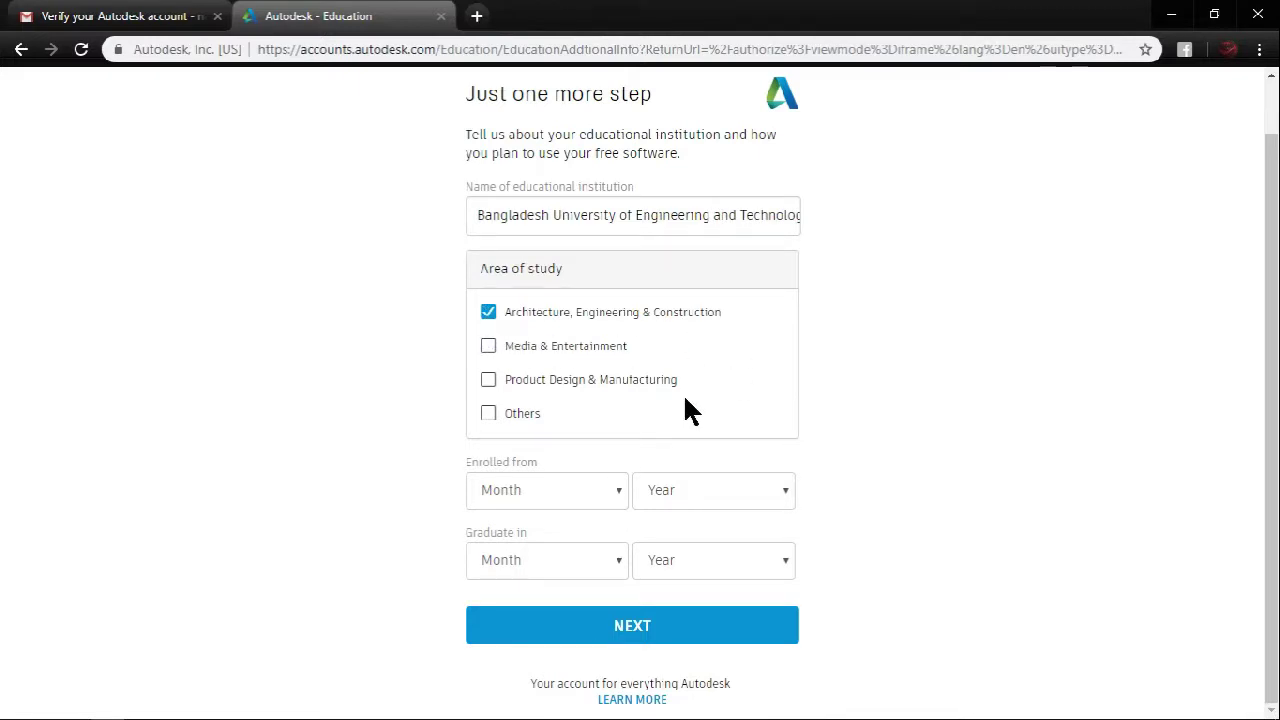
Step: Set attendance dates January 2017 to December 2020 and submit with NEXT
{"action": "left_click", "coordinate": [607, 500]}
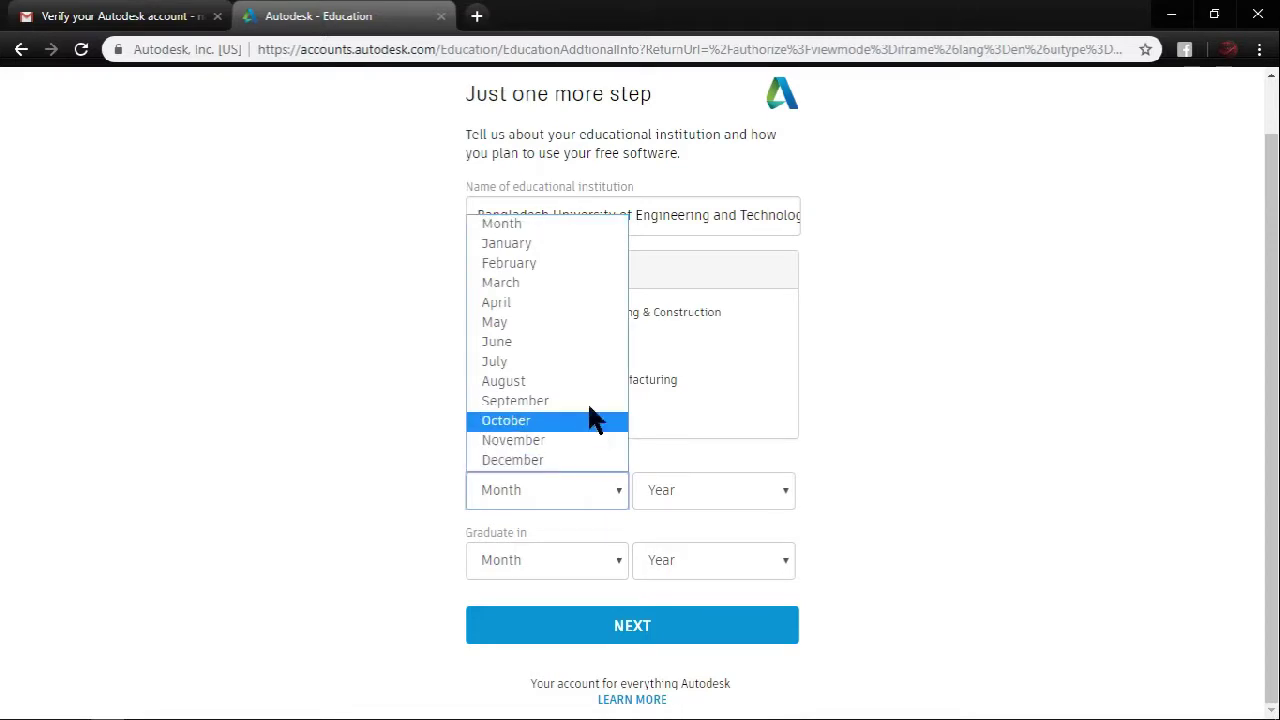
{"action": "left_click", "coordinate": [578, 243]}
{"action": "left_click", "coordinate": [731, 492]}
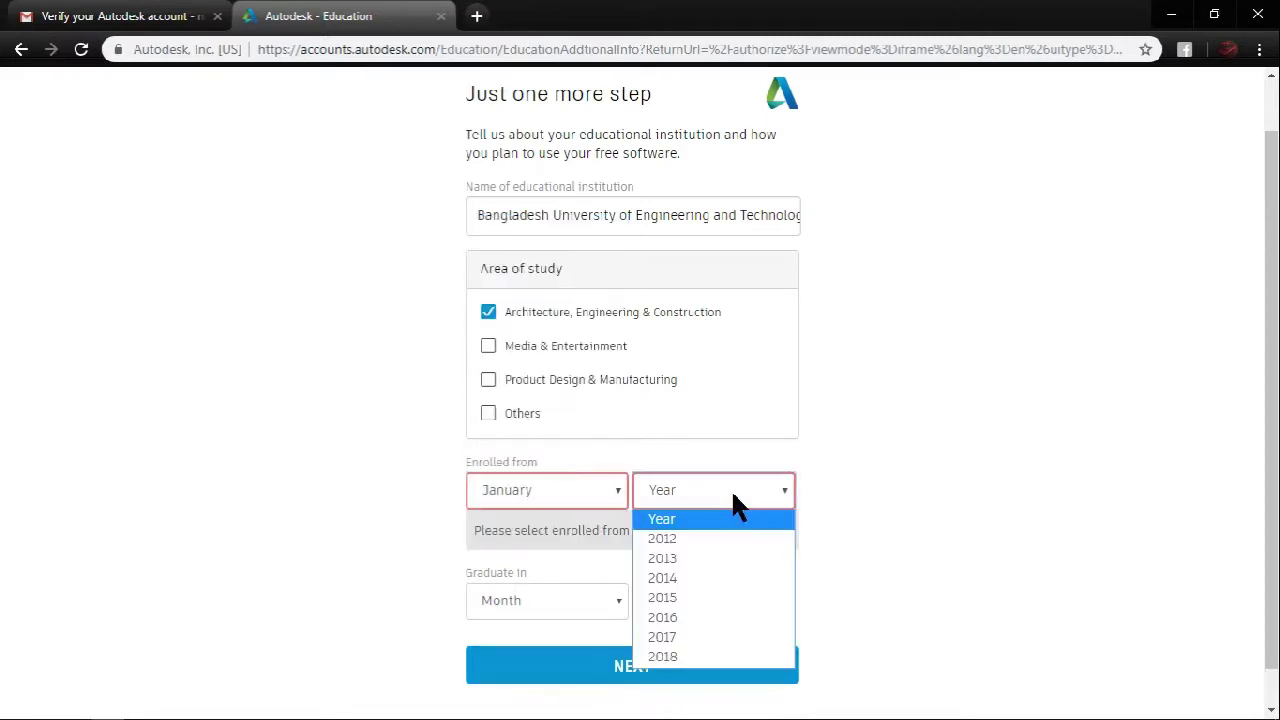
{"action": "left_click", "coordinate": [707, 634]}
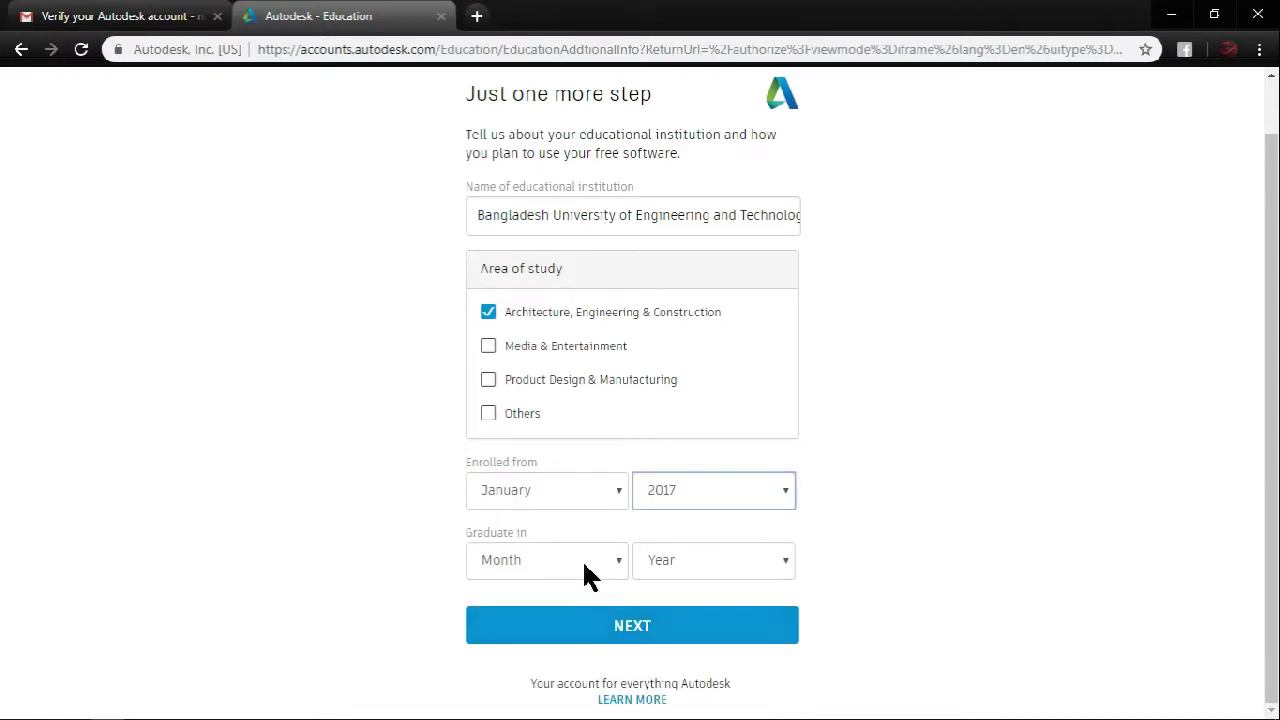
{"action": "left_click", "coordinate": [621, 565]}
{"action": "left_click", "coordinate": [576, 530]}
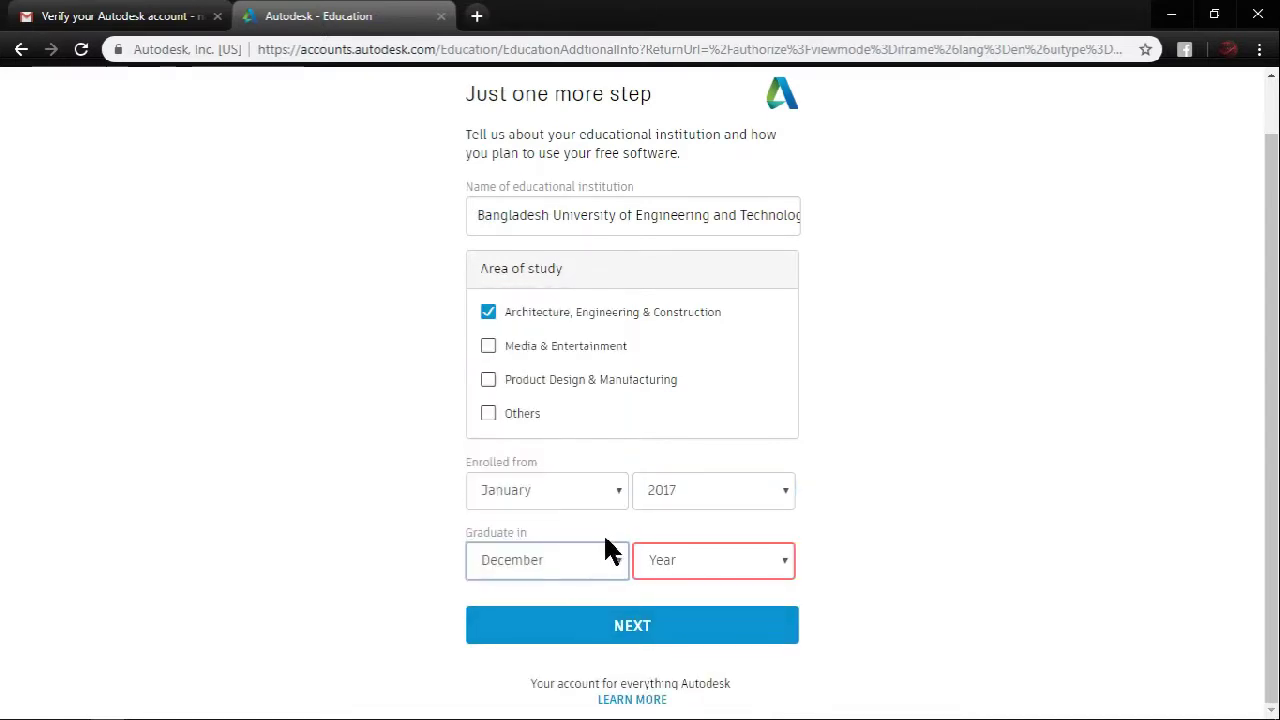
{"action": "left_click", "coordinate": [701, 561]}
{"action": "left_click", "coordinate": [697, 472]}
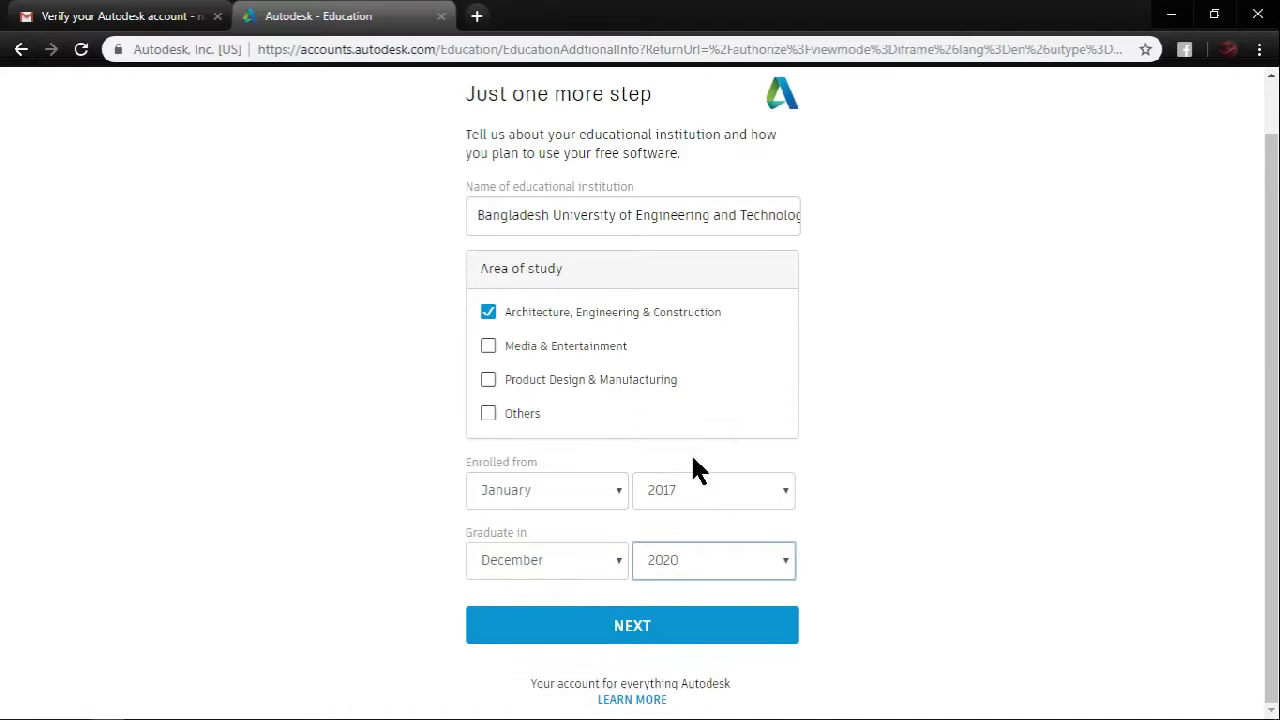
{"action": "left_click", "coordinate": [699, 628]}
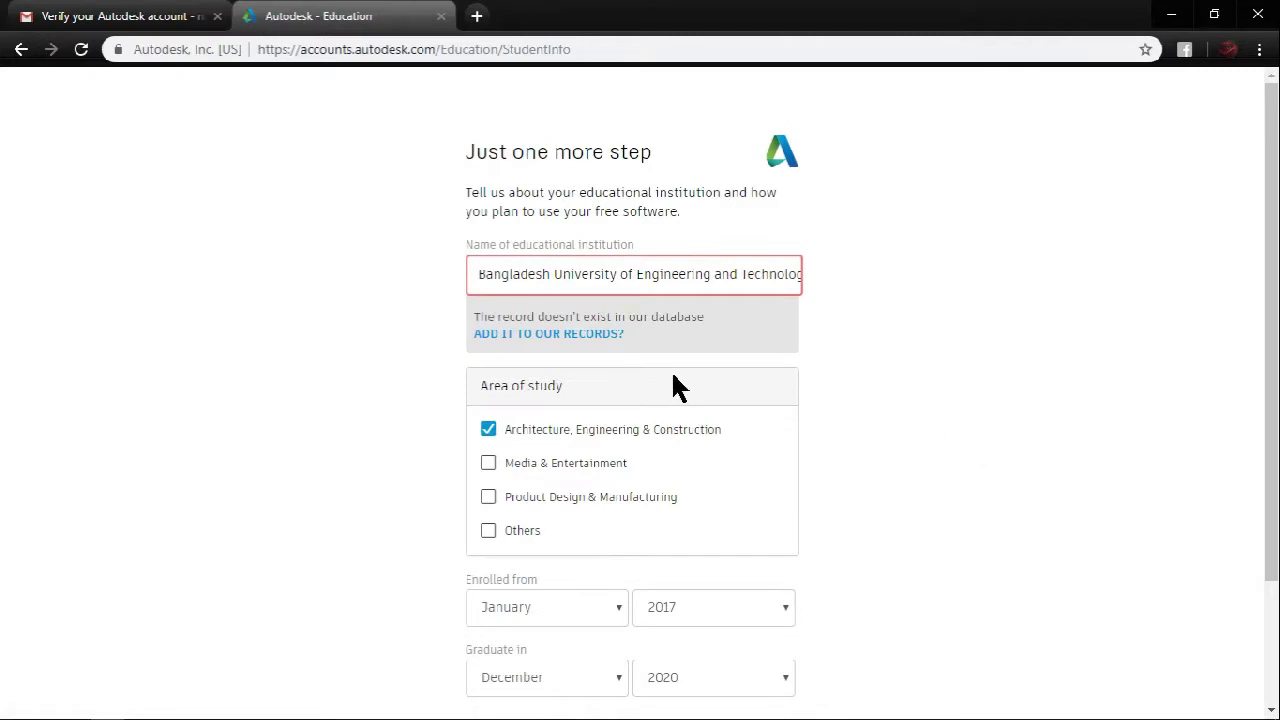
Step: Add Bangladesh University of Engineering and Technology, with Dhaka as city and state, to Autodesk's records
{"action": "left_click", "coordinate": [531, 336]}
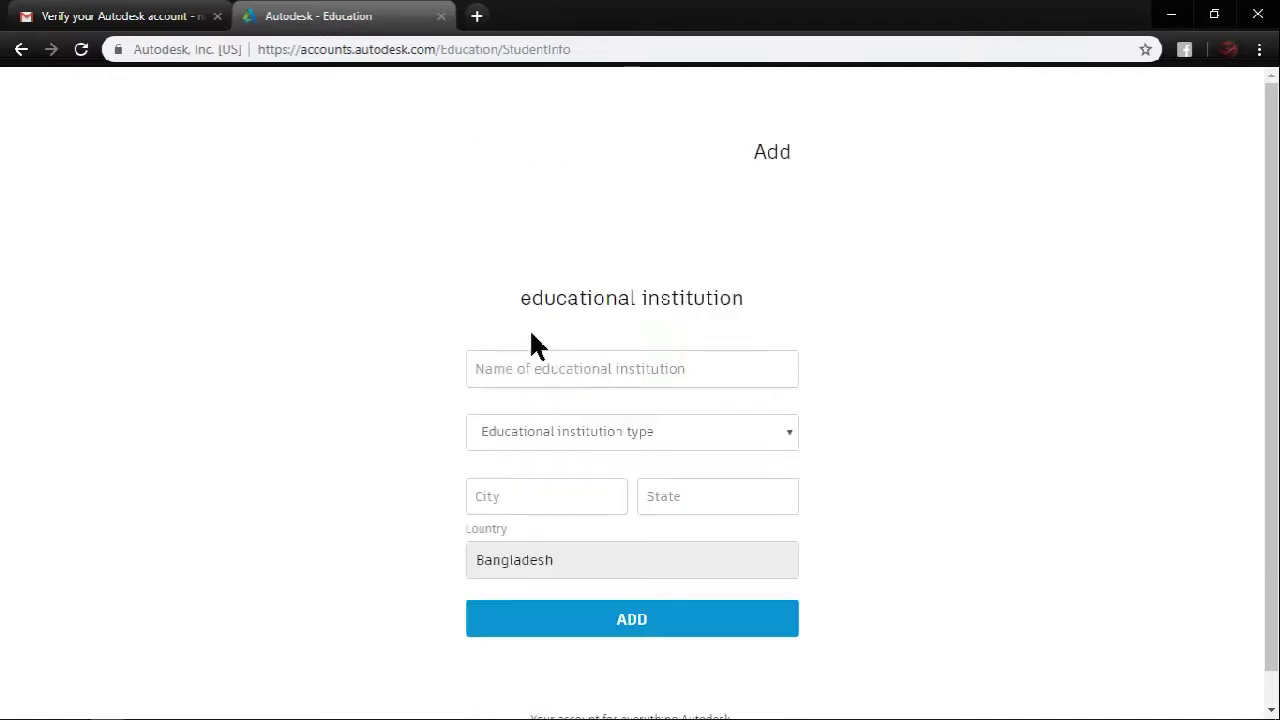
{"action": "left_click", "coordinate": [645, 223]}
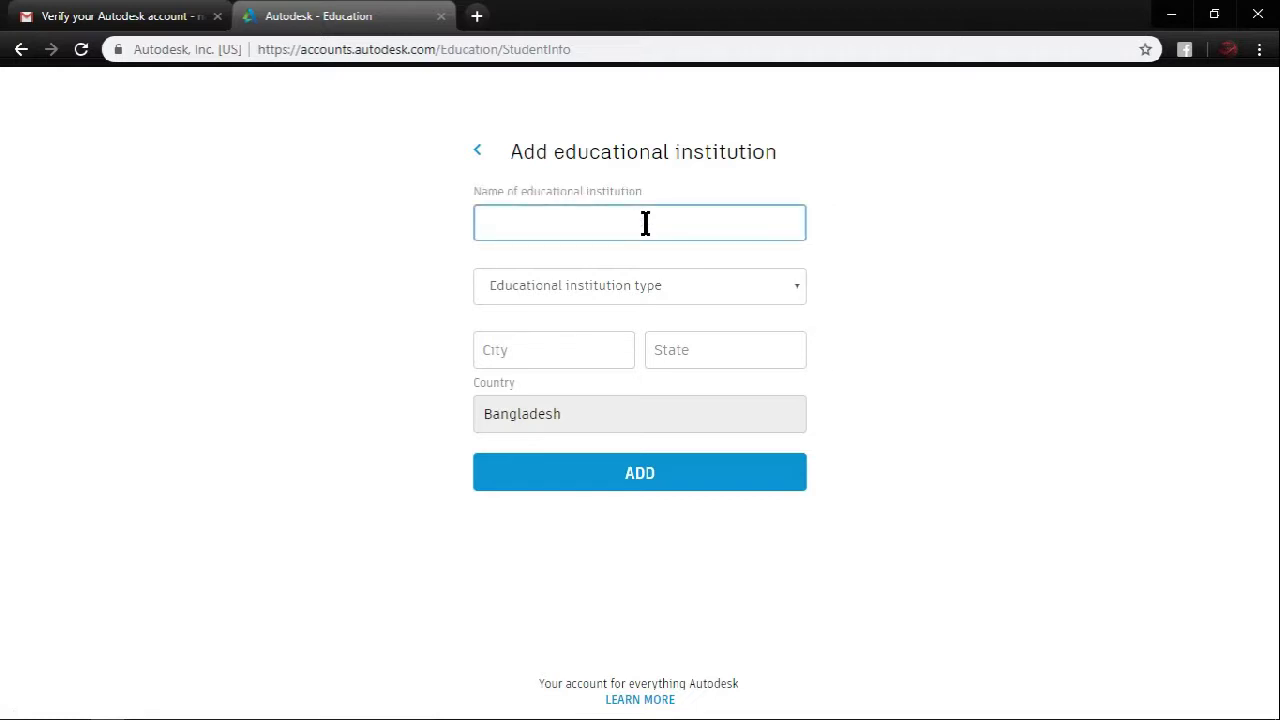
{"action": "type", "text": "Bangladesh University of Engineering and Technology"}
{"action": "left_click", "coordinate": [672, 287]}
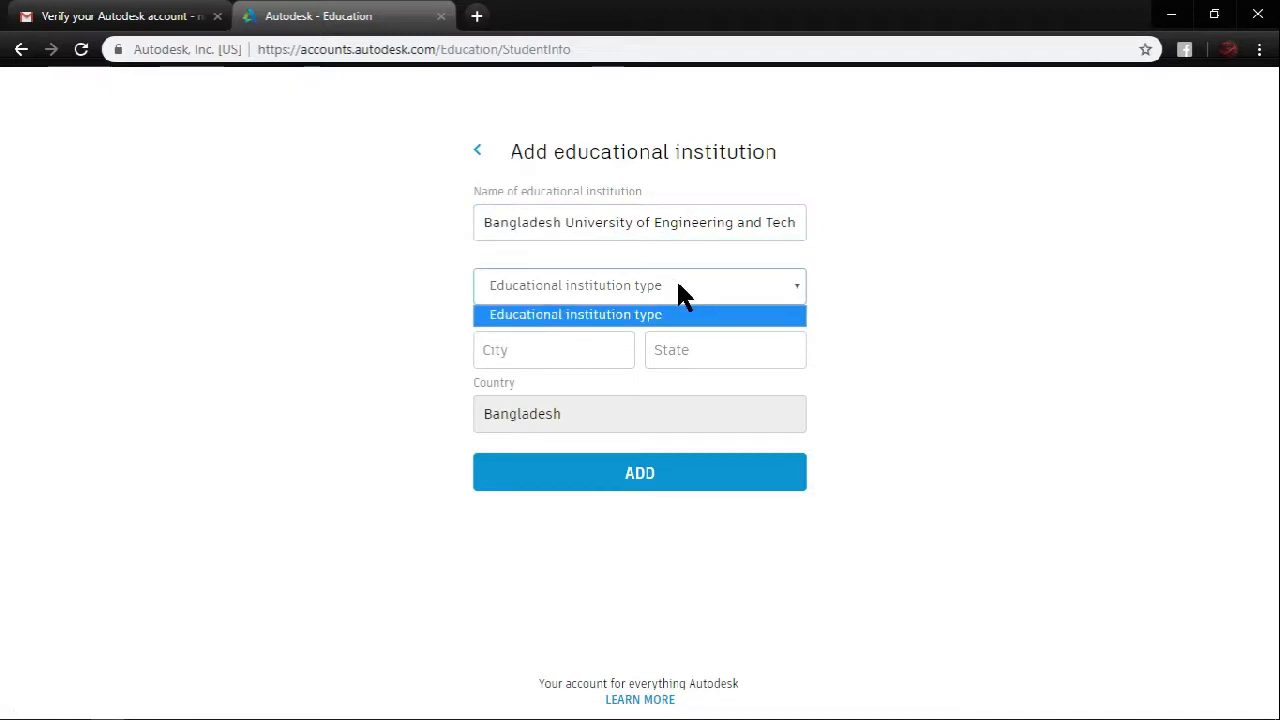
{"action": "left_click", "coordinate": [678, 294]}
{"action": "left_click", "coordinate": [645, 298]}
{"action": "left_click", "coordinate": [594, 288]}
{"action": "left_click", "coordinate": [594, 288]}
{"action": "left_click", "coordinate": [594, 288]}
{"action": "left_click", "coordinate": [551, 350]}
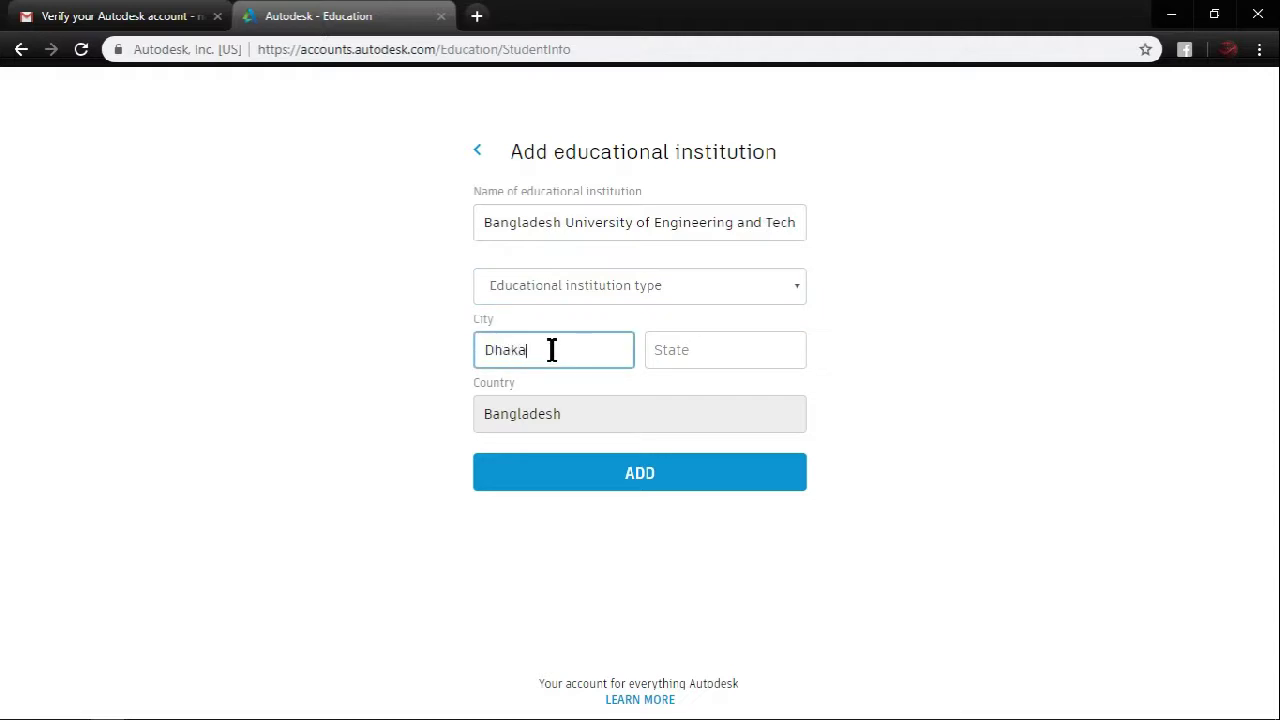
{"action": "left_click", "coordinate": [705, 358]}
{"action": "type", "text": "Dhaka"}
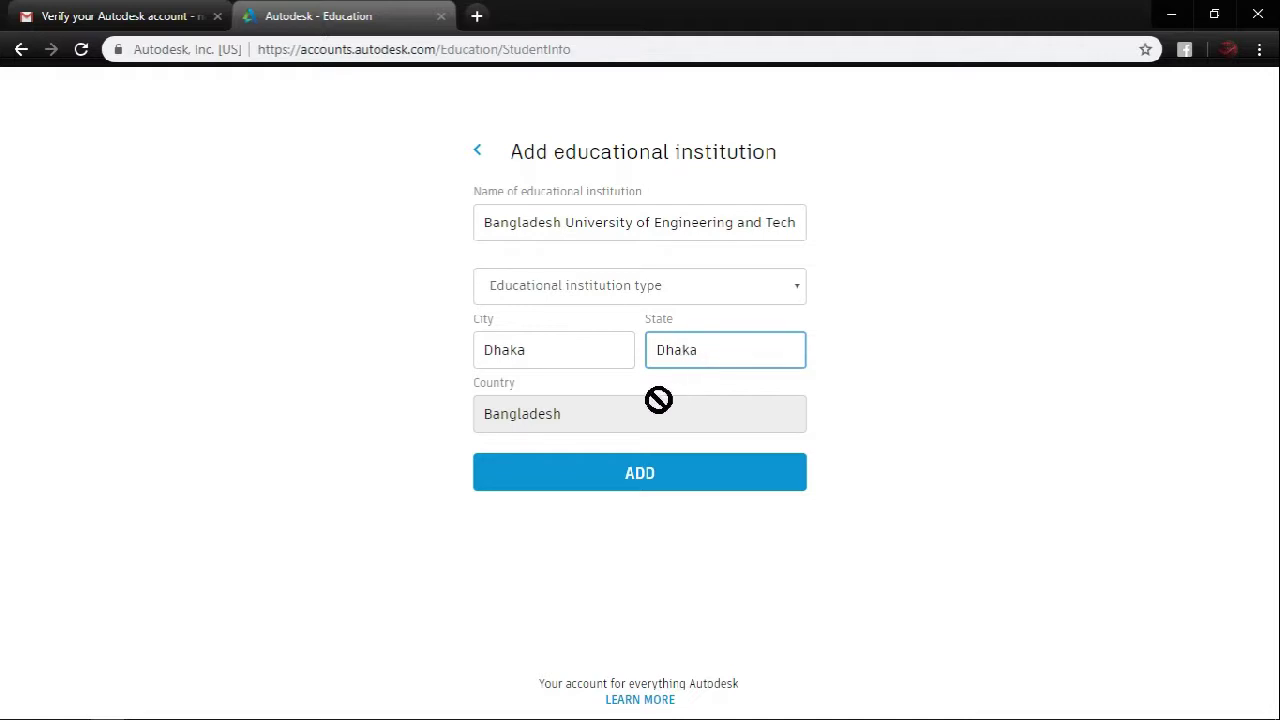
{"action": "left_click", "coordinate": [678, 479]}
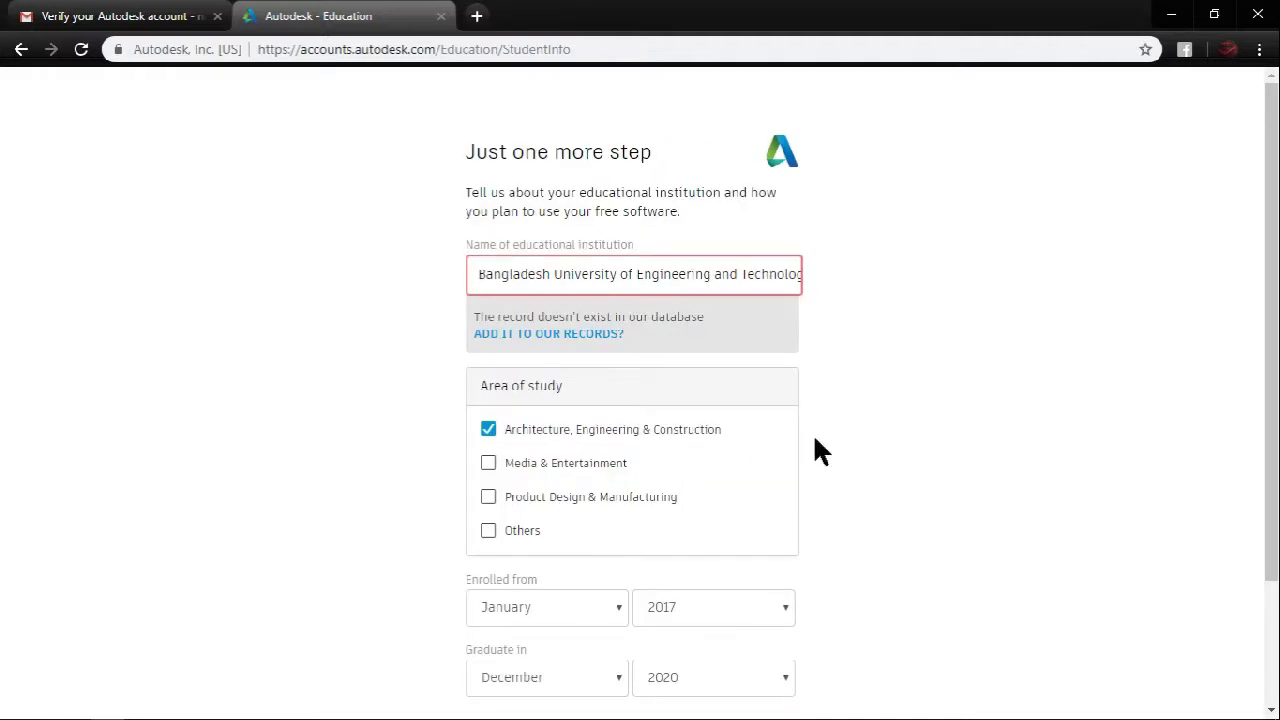
Step: Submit the completed education profile and continue past the Account set confirmation
{"action": "scroll", "coordinate": [820, 385], "scroll_direction": "down", "scroll_amount": 1}
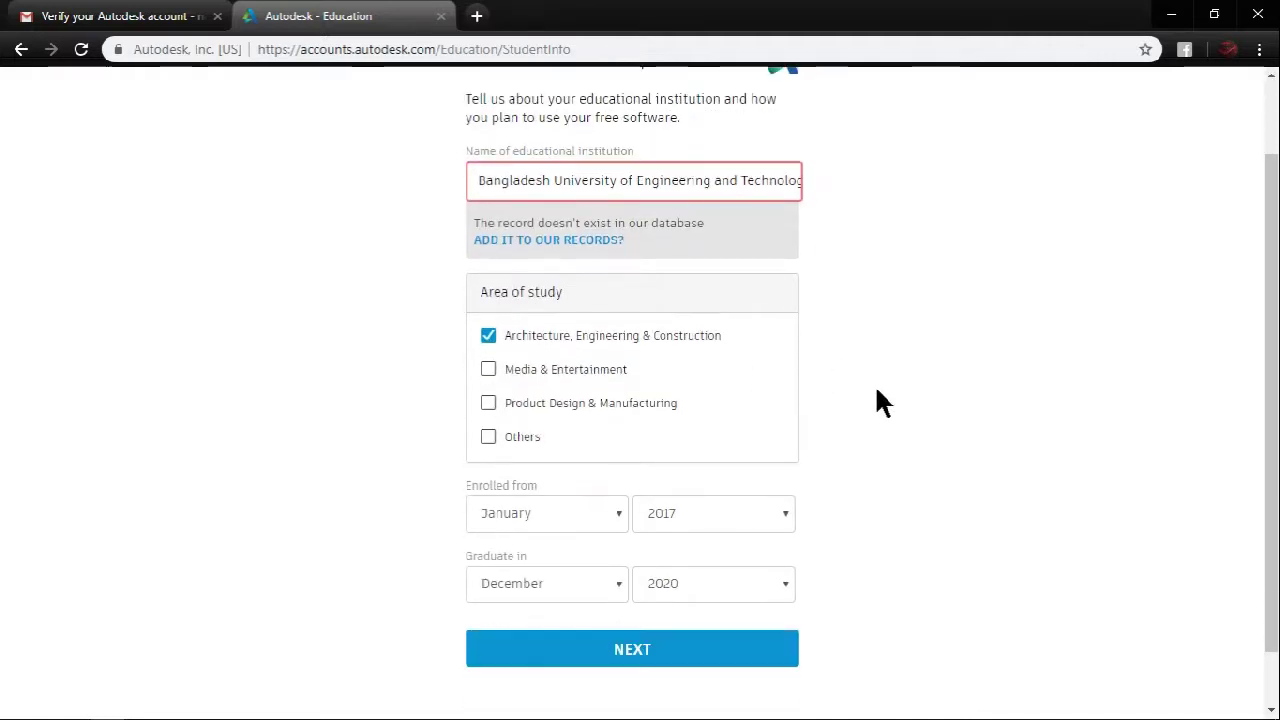
{"action": "left_click", "coordinate": [655, 660]}
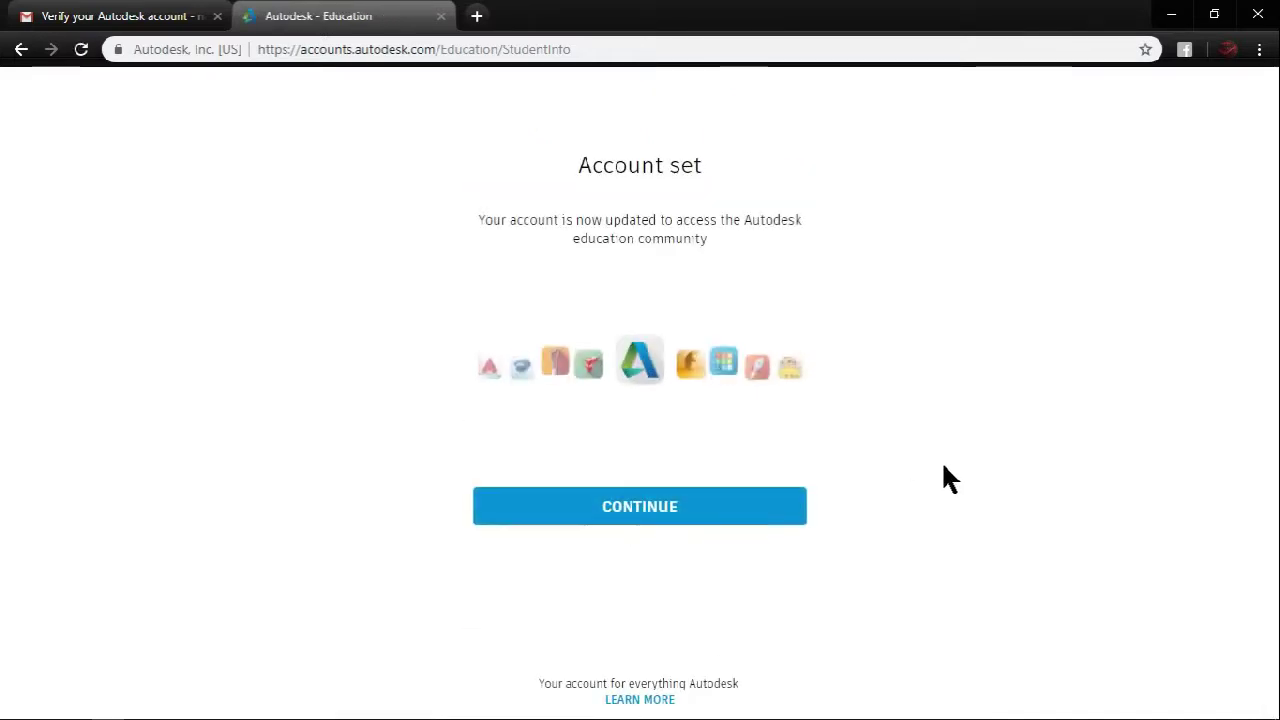
{"action": "left_click", "coordinate": [690, 524]}
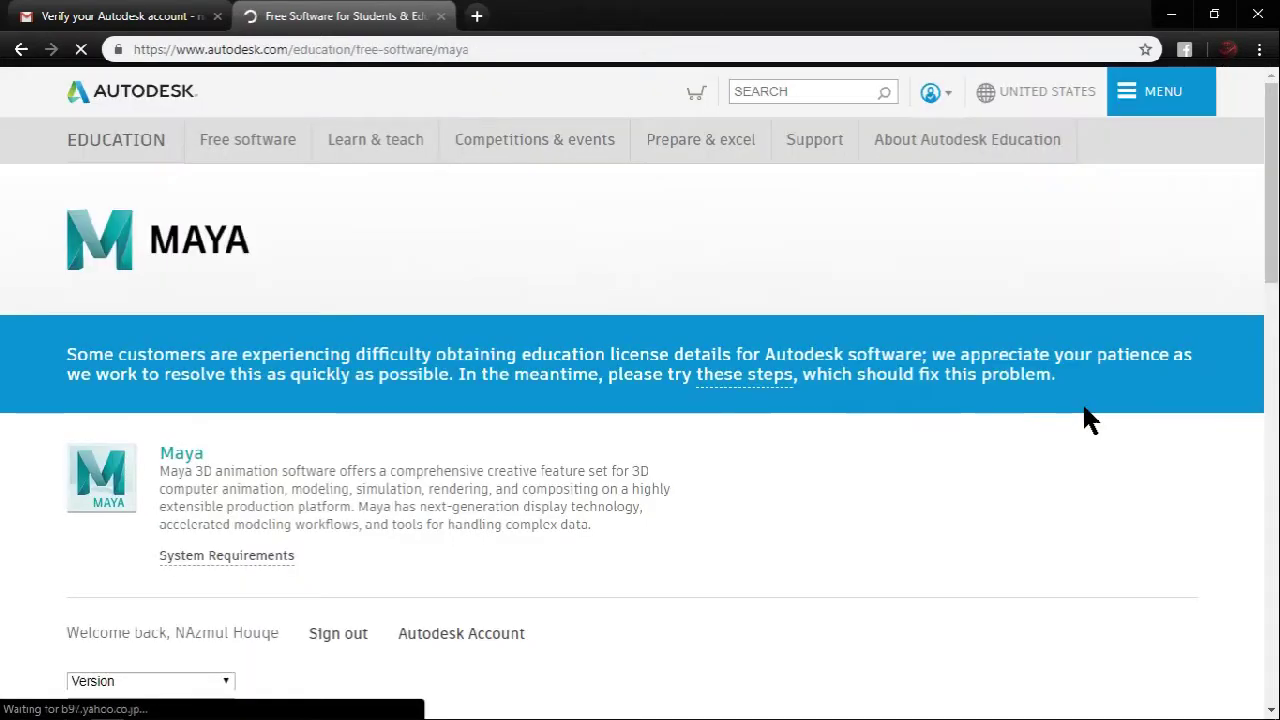
Step: Choose Maya 2018, Windows 64-bit and English in the download options
{"action": "scroll", "coordinate": [956, 423], "scroll_direction": "down", "scroll_amount": 3}
{"action": "scroll", "coordinate": [955, 418], "scroll_direction": "down", "scroll_amount": 1}
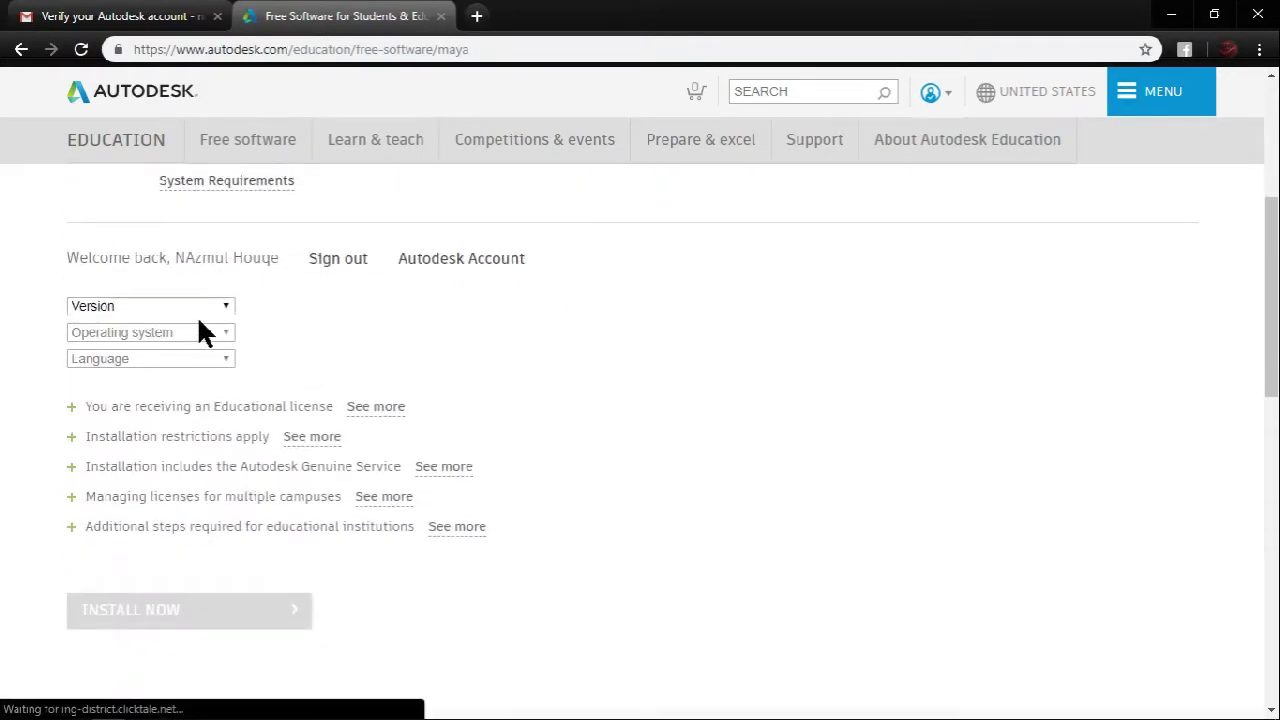
{"action": "left_click", "coordinate": [225, 305]}
{"action": "left_click", "coordinate": [195, 392]}
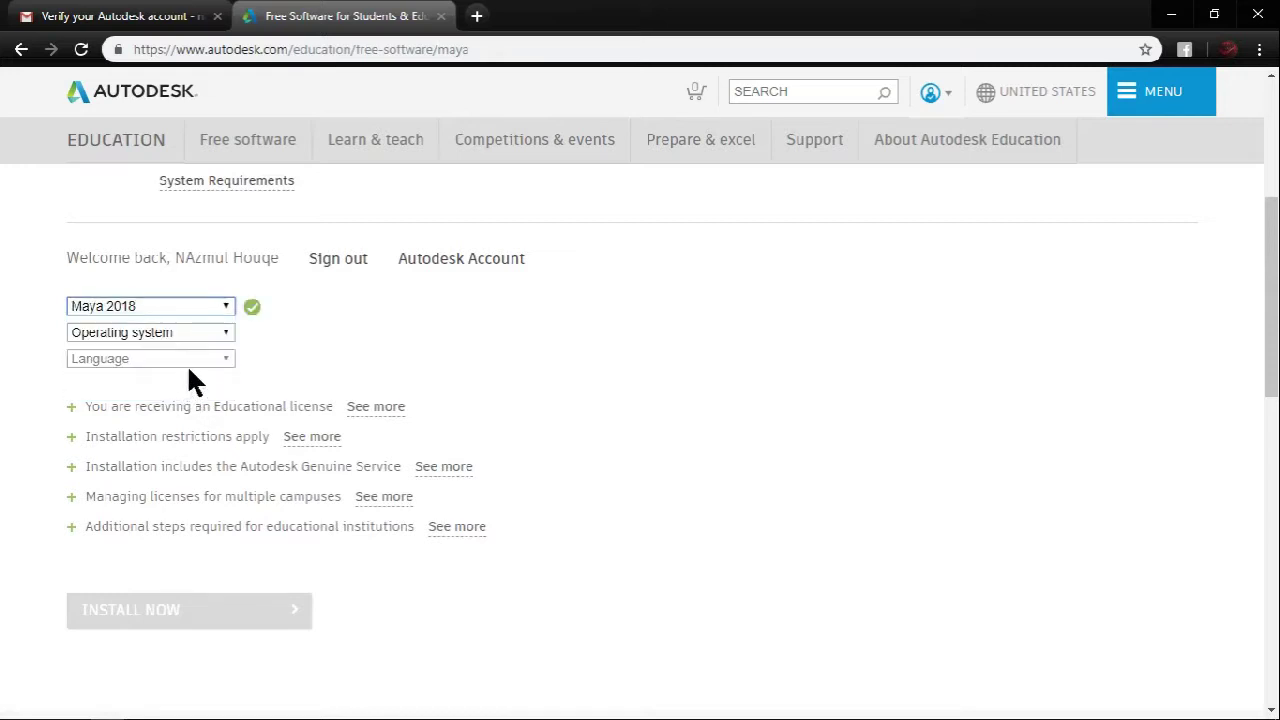
{"action": "left_click", "coordinate": [206, 330]}
{"action": "left_click", "coordinate": [208, 366]}
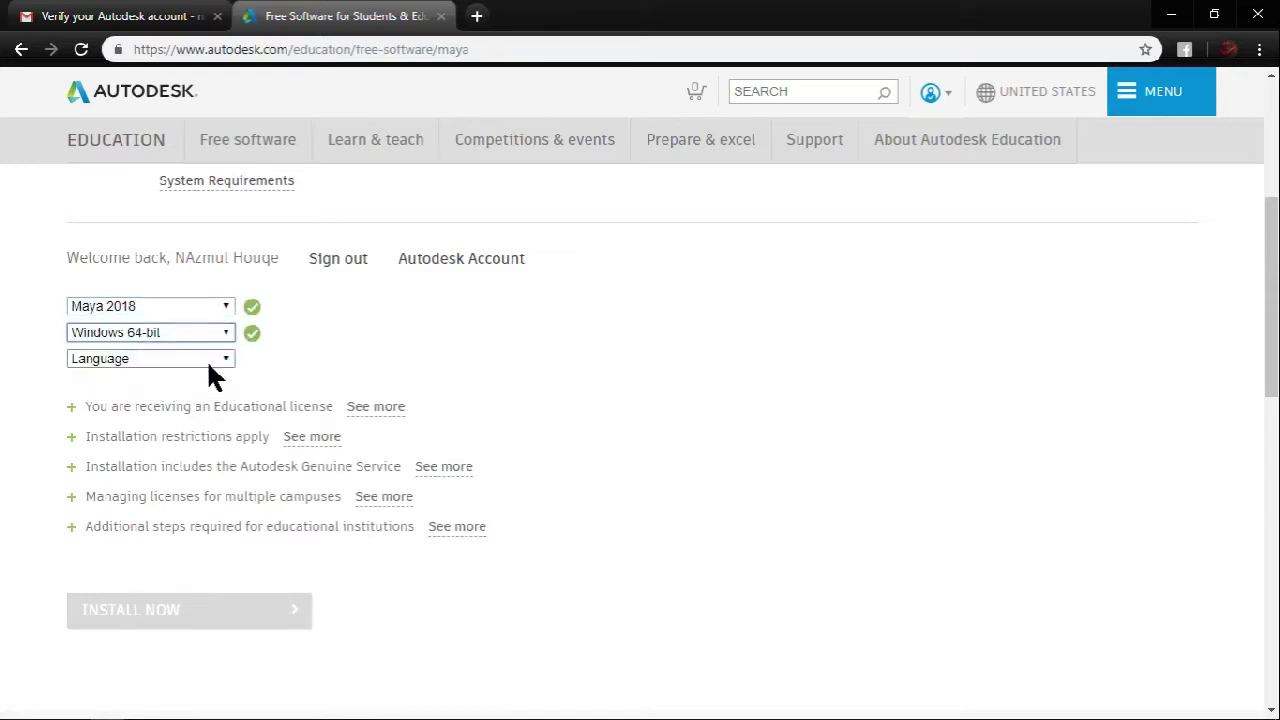
{"action": "left_click", "coordinate": [209, 360]}
{"action": "left_click", "coordinate": [194, 390]}
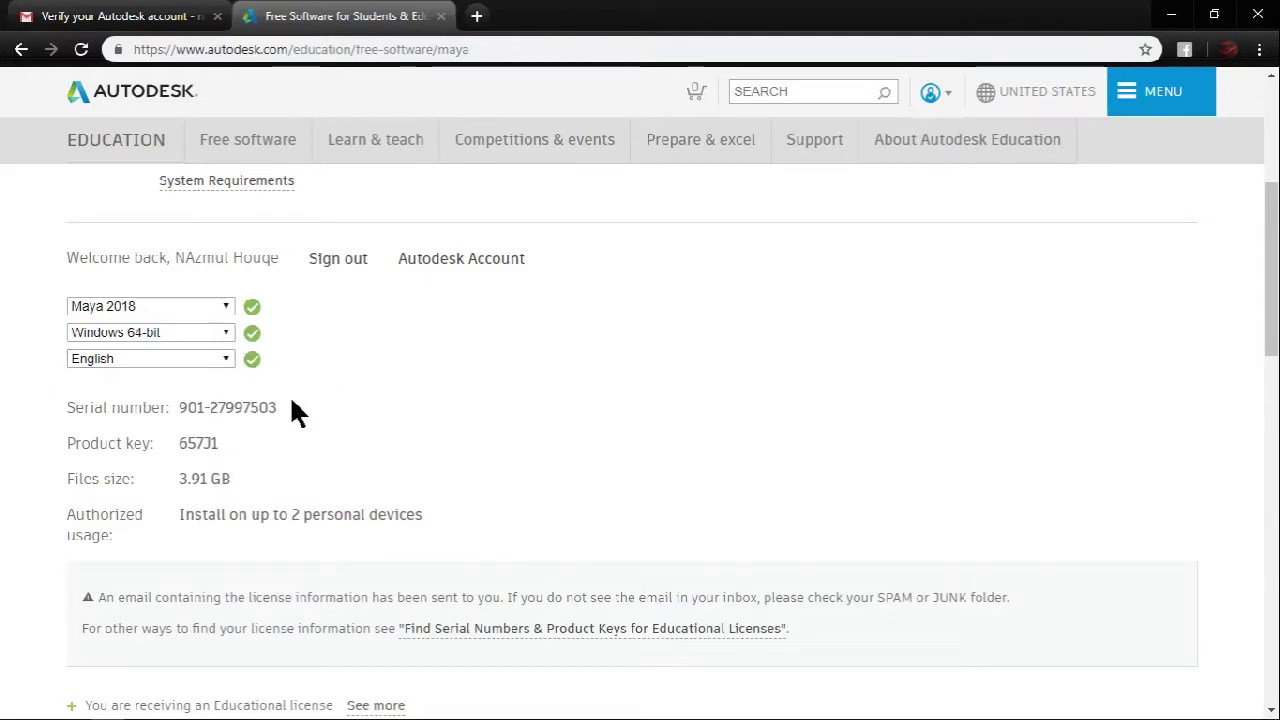
Step: Select the revealed serial number and product key, then clear the selection
{"action": "left_click_drag", "start_coordinate": [291, 404], "coordinate": [200, 406]}
{"action": "left_click_drag", "start_coordinate": [254, 447], "coordinate": [203, 441]}
{"action": "left_click", "coordinate": [476, 442]}
Step: Accept the license agreement, download the Maya 2018 installer, and set it to open when finished
{"action": "scroll", "coordinate": [663, 433], "scroll_direction": "down", "scroll_amount": 1}
{"action": "scroll", "coordinate": [663, 433], "scroll_direction": "up", "scroll_amount": 3}
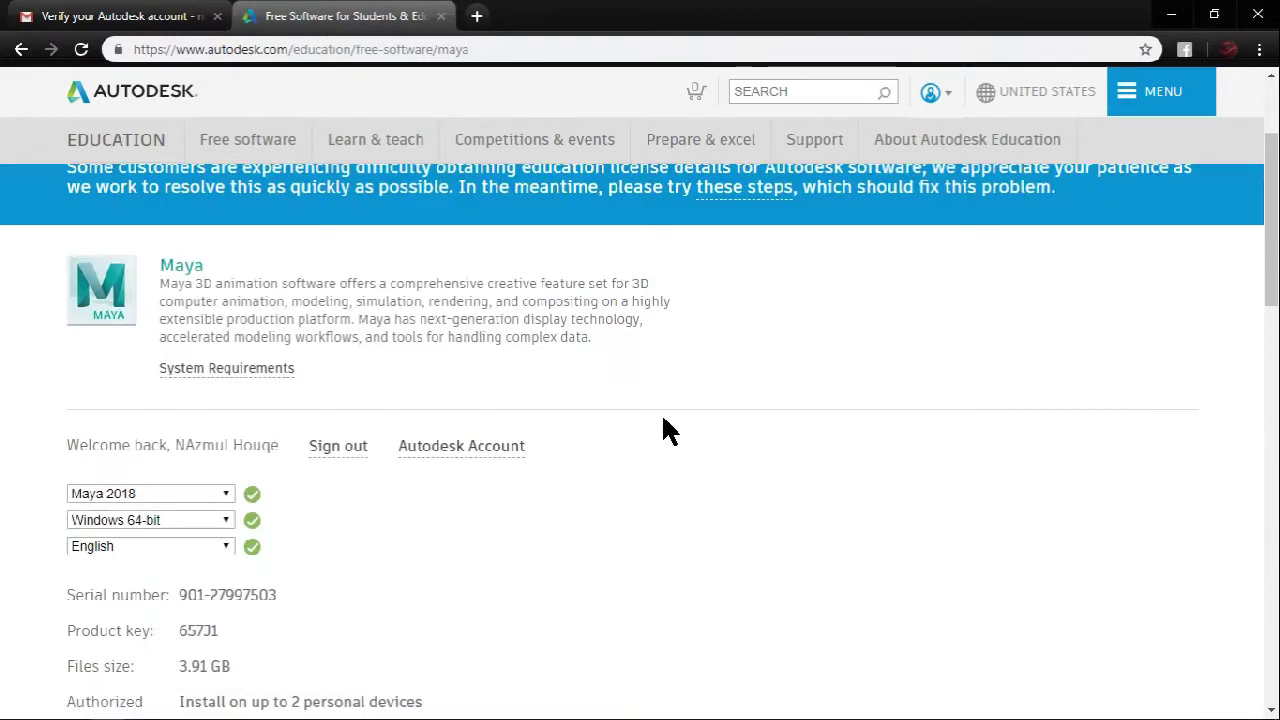
{"action": "scroll", "coordinate": [661, 420], "scroll_direction": "down", "scroll_amount": 4}
{"action": "scroll", "coordinate": [660, 418], "scroll_direction": "down", "scroll_amount": 4}
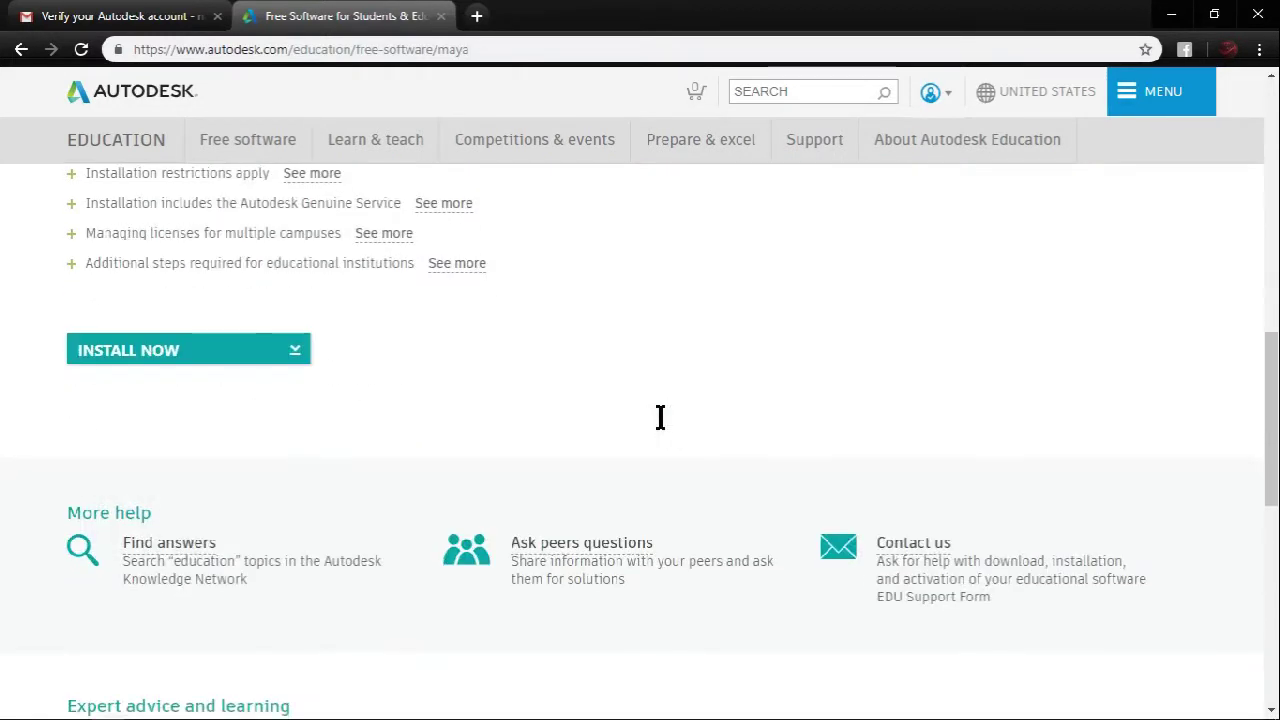
{"action": "scroll", "coordinate": [585, 430], "scroll_direction": "up", "scroll_amount": 4}
{"action": "scroll", "coordinate": [620, 435], "scroll_direction": "down", "scroll_amount": 2}
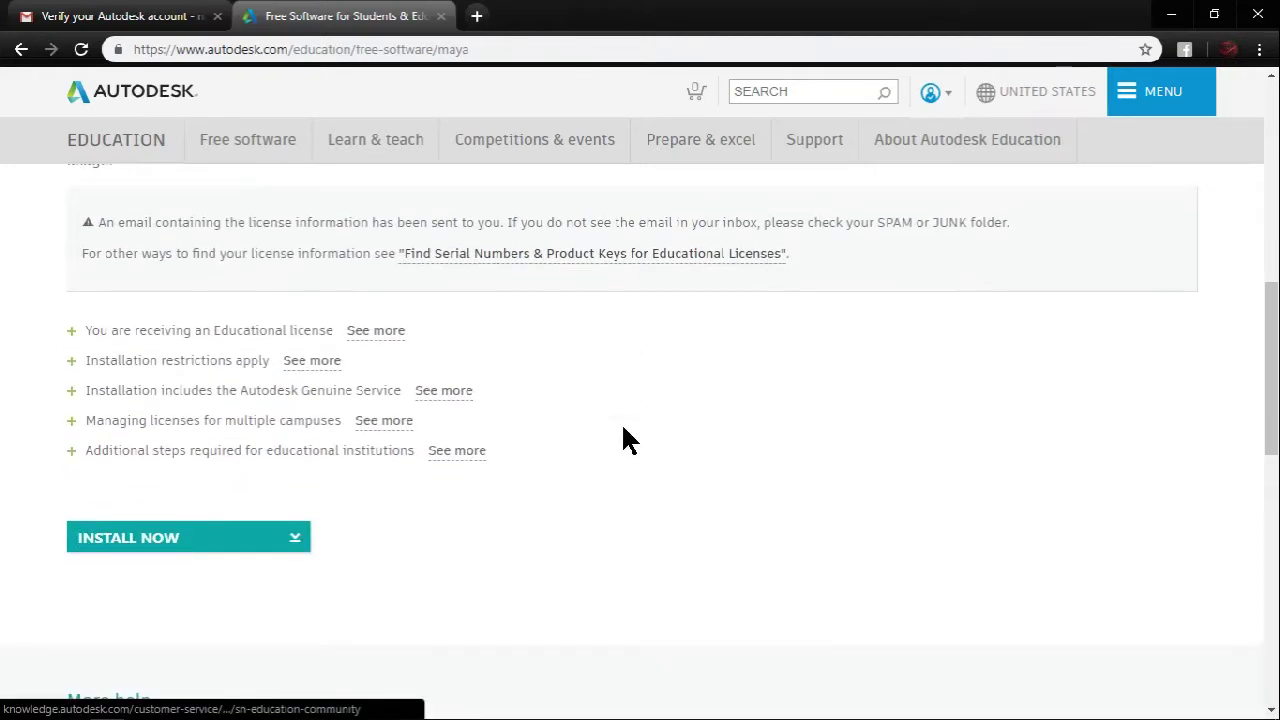
{"action": "left_click", "coordinate": [214, 545]}
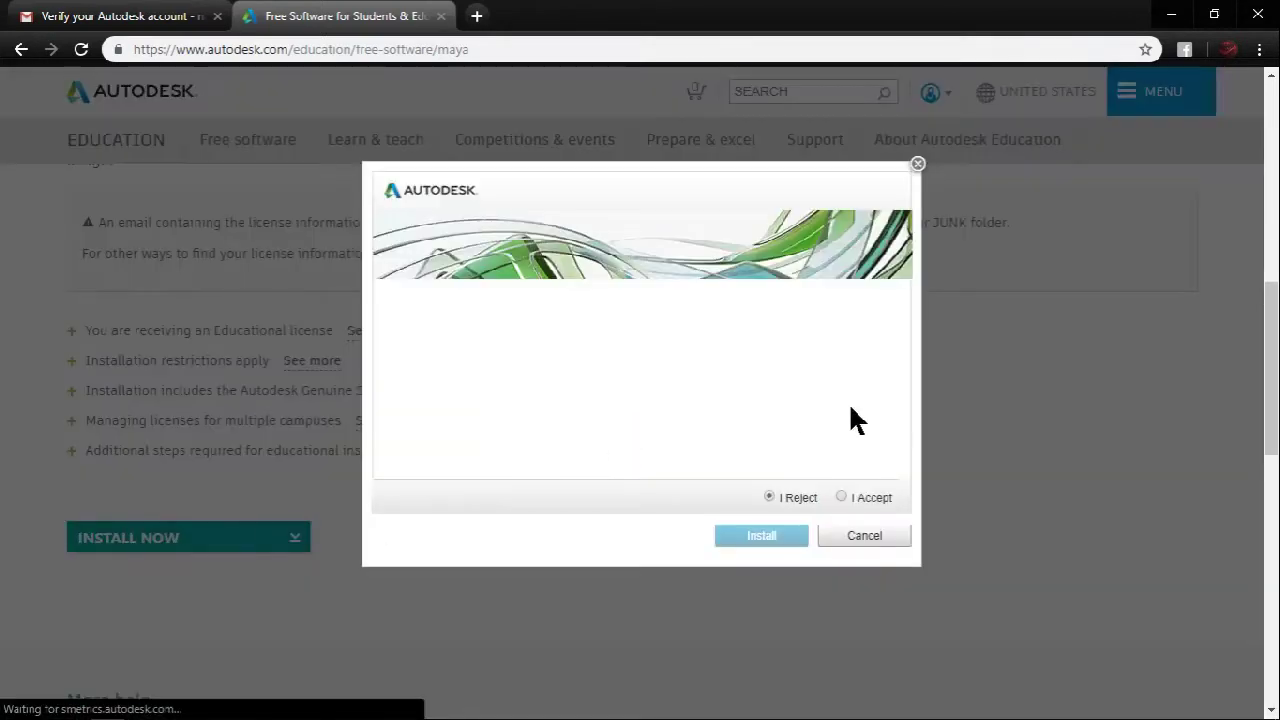
{"action": "left_click", "coordinate": [845, 499]}
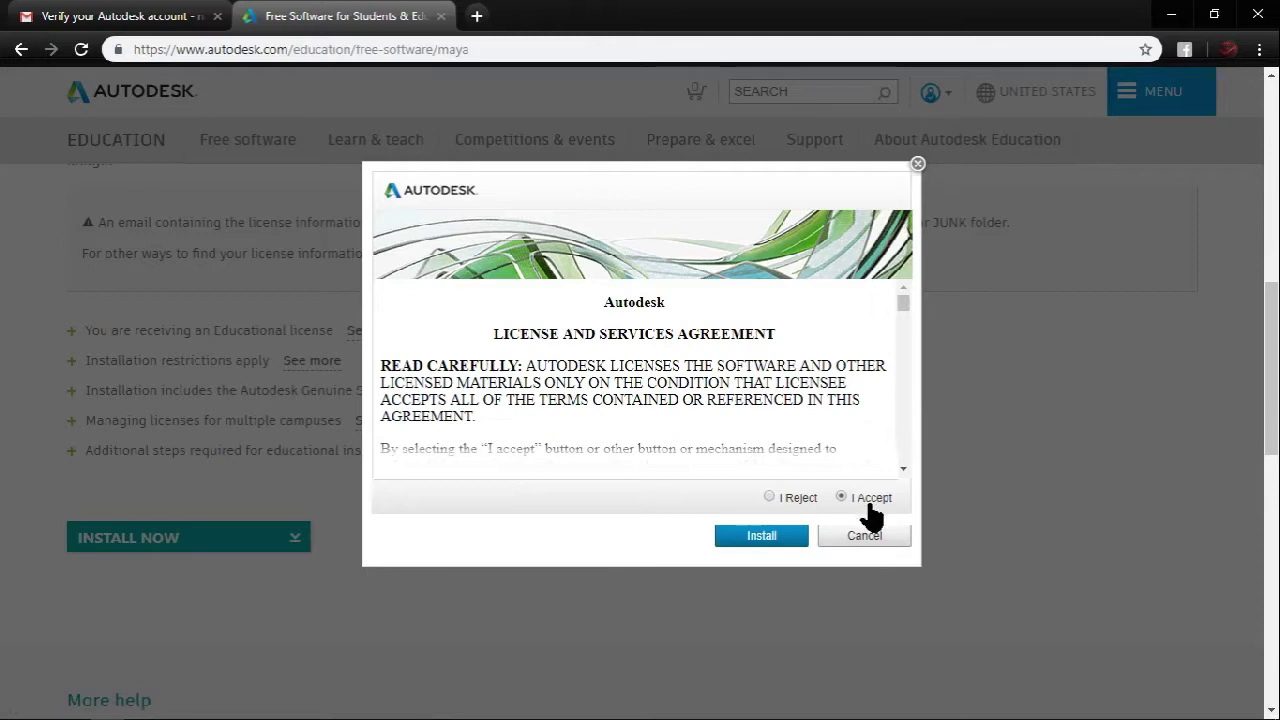
{"action": "left_click", "coordinate": [769, 546]}
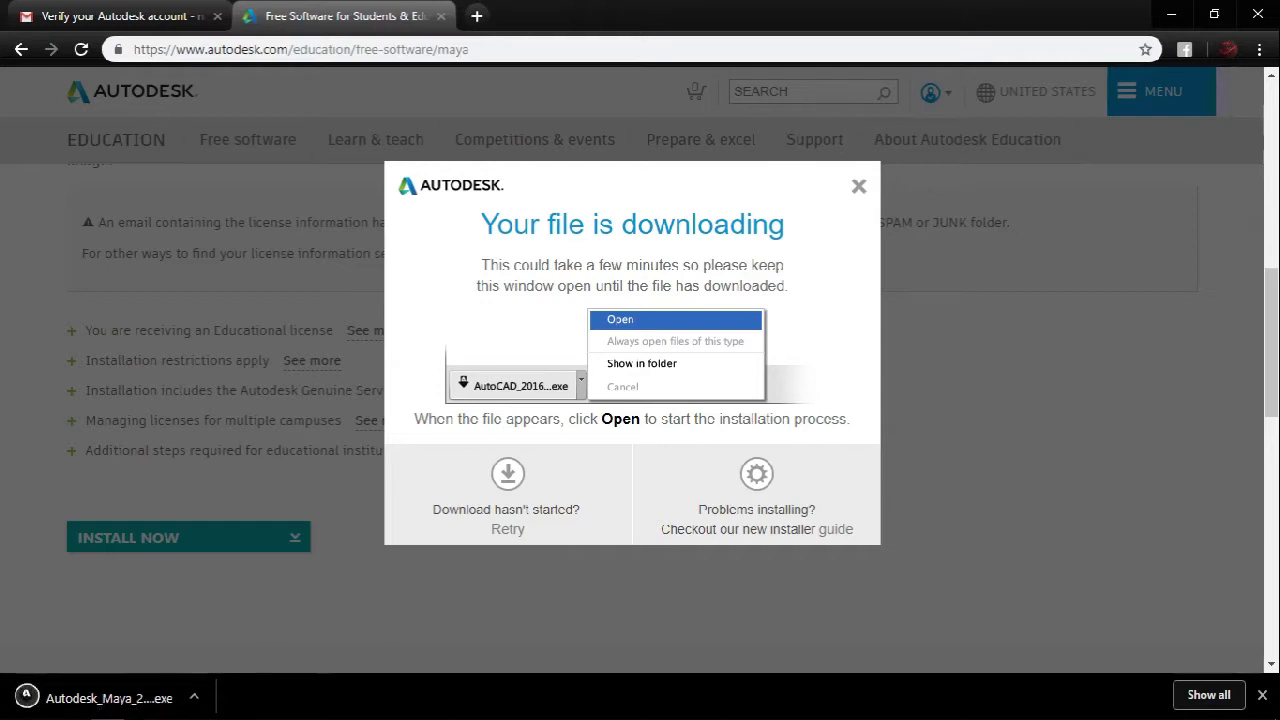
{"action": "left_click", "coordinate": [194, 698]}
{"action": "left_click", "coordinate": [223, 578]}
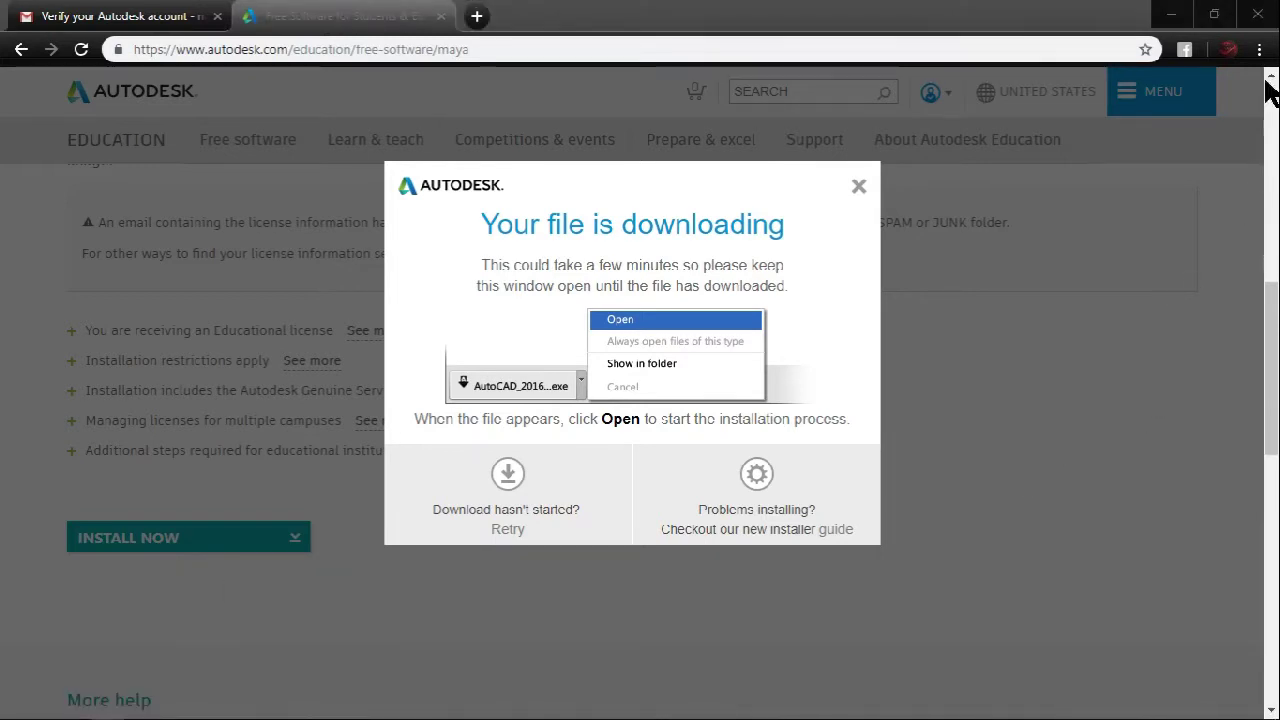
Step: Close Chrome and refresh the desktop repeatedly until the Maya 2018 installer window appears
{"action": "left_click", "coordinate": [1257, 14]}
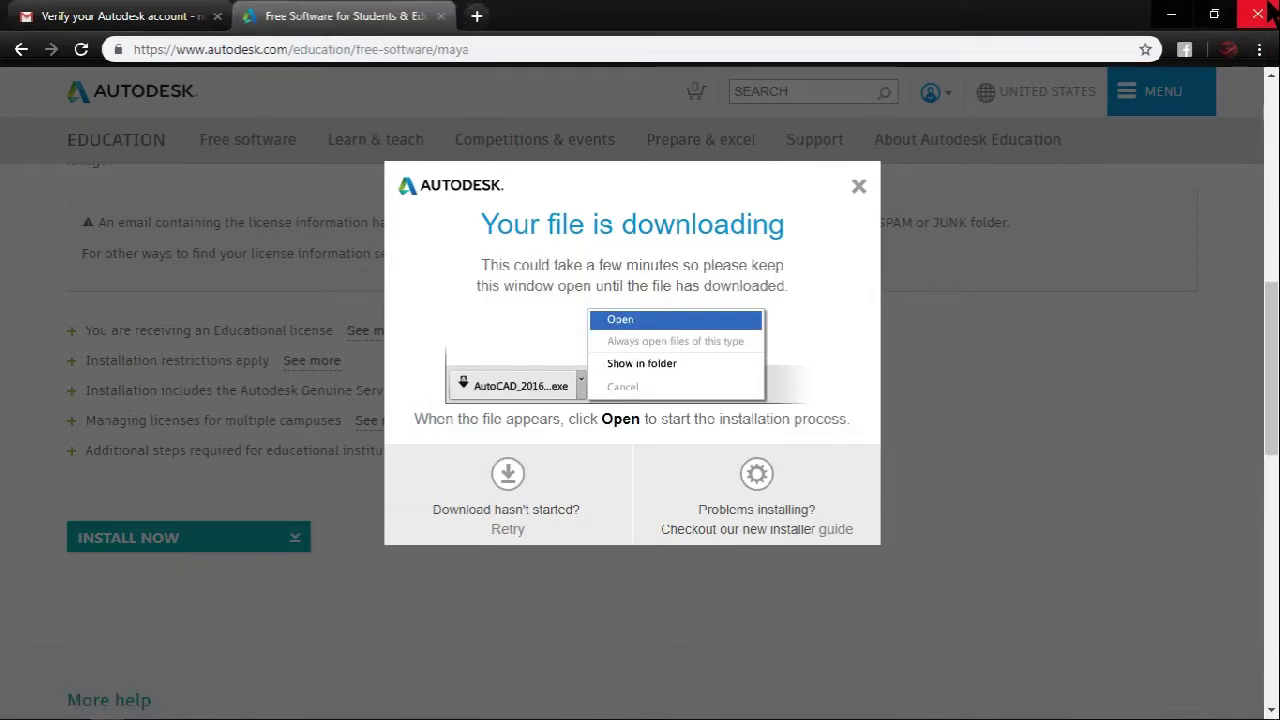
{"action": "right_click", "coordinate": [1002, 144]}
{"action": "left_click", "coordinate": [1045, 197]}
{"action": "right_click", "coordinate": [1046, 184]}
{"action": "left_click", "coordinate": [1082, 237]}
{"action": "right_click", "coordinate": [981, 103]}
{"action": "left_click", "coordinate": [1020, 156]}
{"action": "right_click", "coordinate": [1016, 149]}
{"action": "left_click", "coordinate": [1062, 208]}
{"action": "right_click", "coordinate": [1026, 184]}
{"action": "left_click", "coordinate": [1066, 239]}
{"action": "right_click", "coordinate": [984, 148]}
{"action": "left_click", "coordinate": [1022, 203]}
{"action": "right_click", "coordinate": [1025, 205]}
{"action": "left_click", "coordinate": [1062, 257]}
{"action": "right_click", "coordinate": [878, 78]}
{"action": "left_click", "coordinate": [937, 132]}
{"action": "right_click", "coordinate": [940, 132]}
{"action": "right_click", "coordinate": [835, 2]}
{"action": "right_click", "coordinate": [900, 60]}
{"action": "left_click", "coordinate": [944, 113]}
{"action": "right_click", "coordinate": [948, 116]}
{"action": "left_click", "coordinate": [1000, 170]}
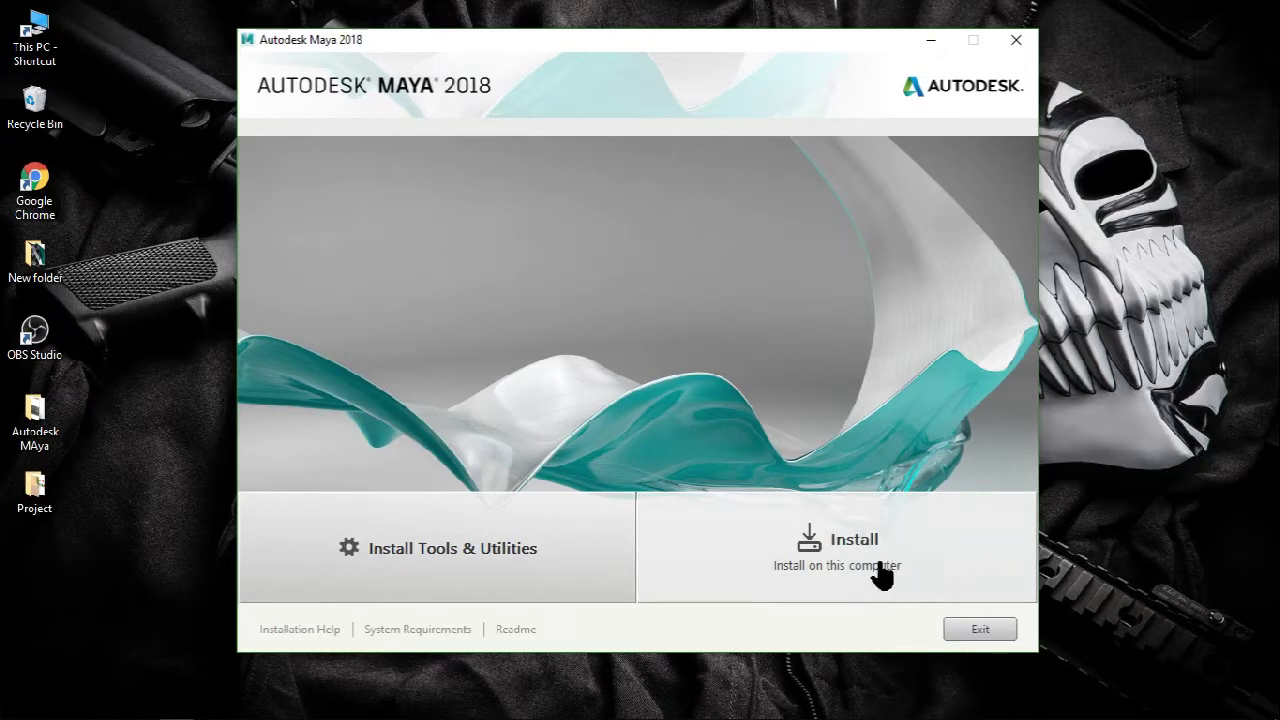
Step: Install Maya 2018 with Bifrost for Maya and Arnold for Maya left unchecked
{"action": "left_click", "coordinate": [842, 562]}
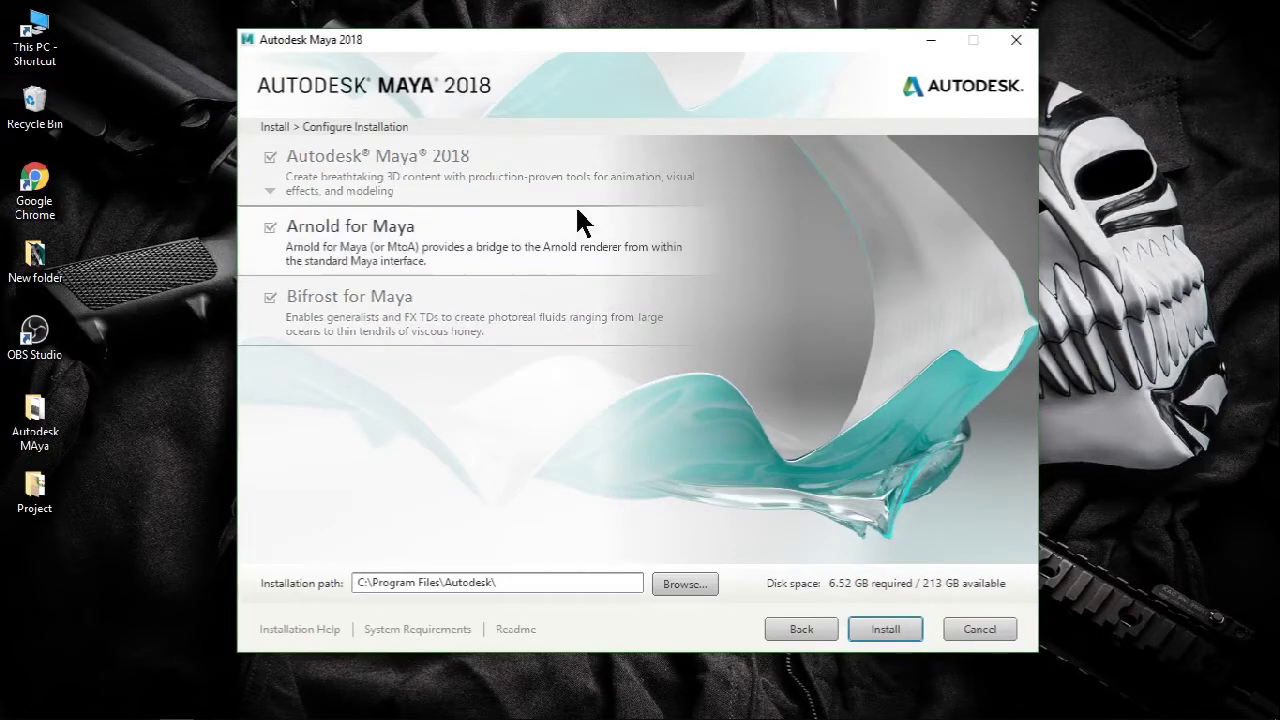
{"action": "left_click_drag", "start_coordinate": [488, 38], "coordinate": [490, 31]}
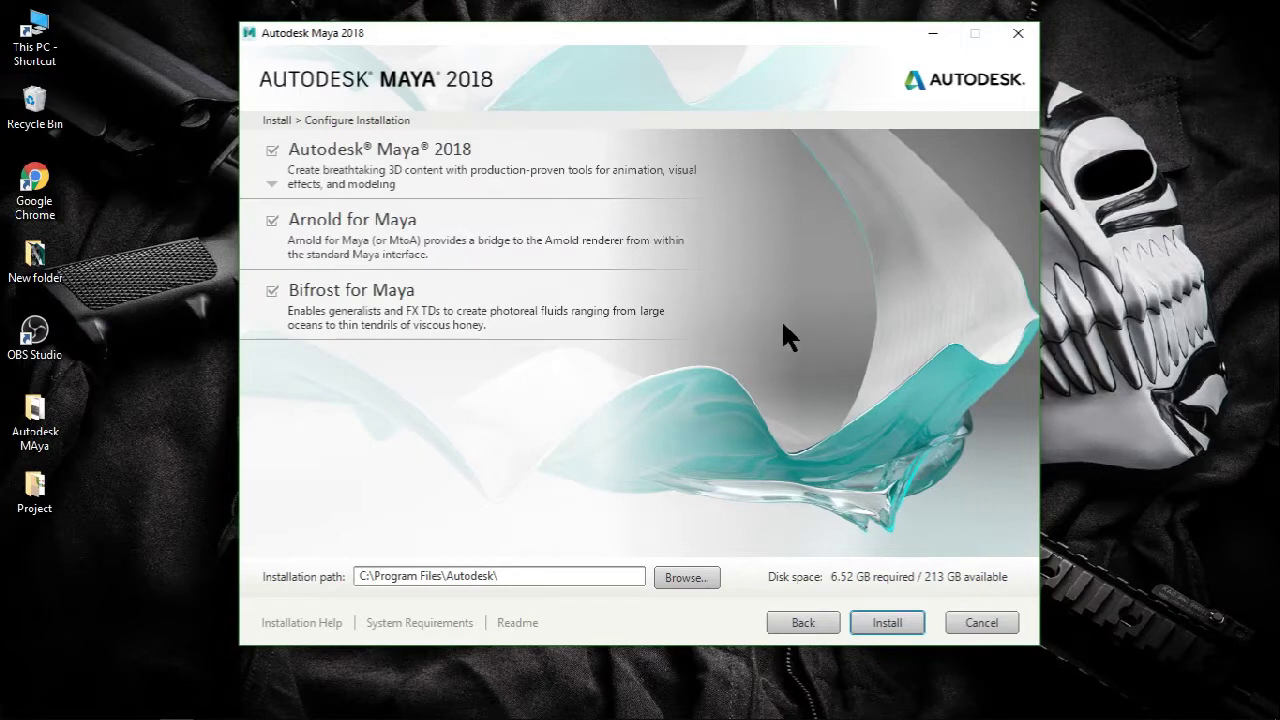
{"action": "left_click", "coordinate": [271, 291]}
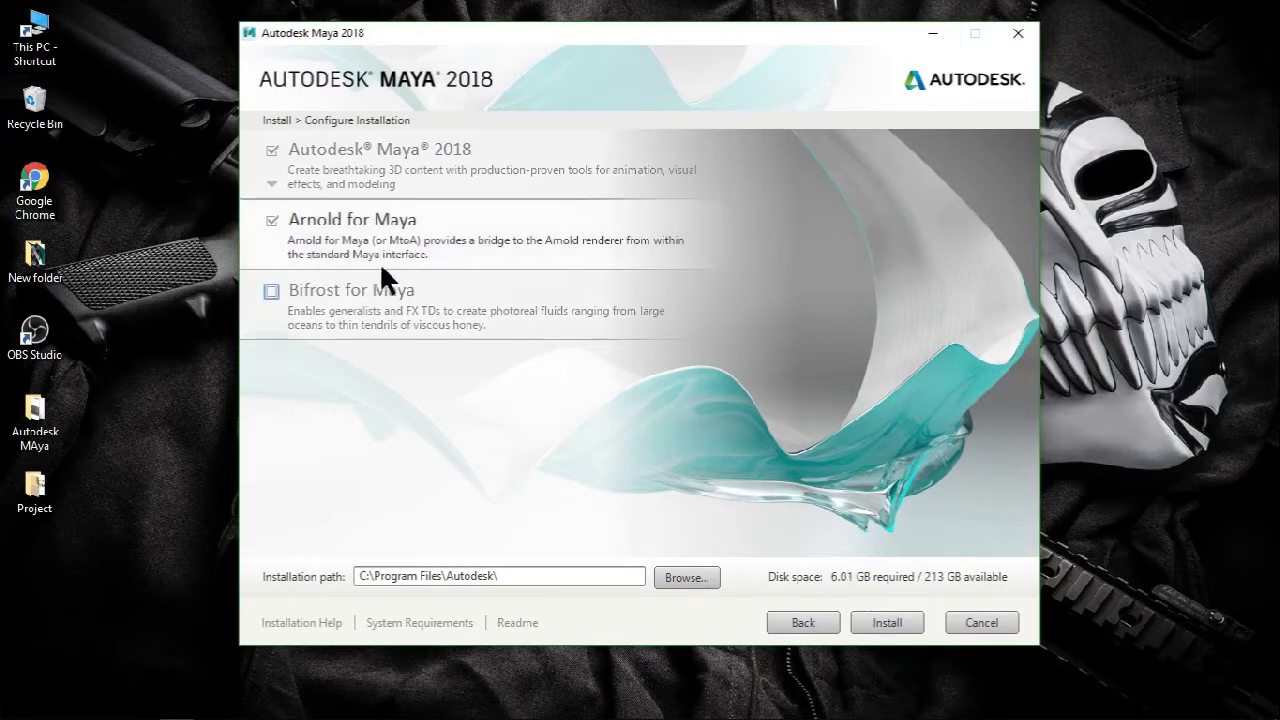
{"action": "left_click", "coordinate": [272, 221]}
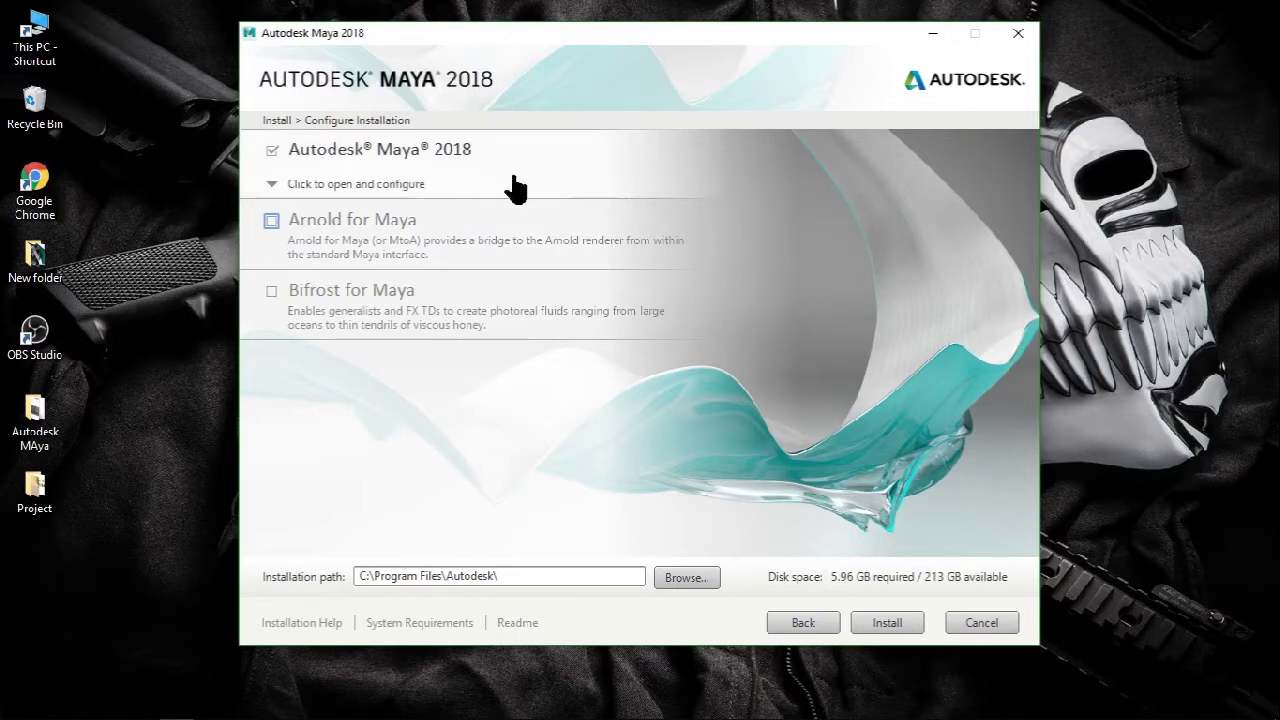
{"action": "left_click", "coordinate": [888, 628]}
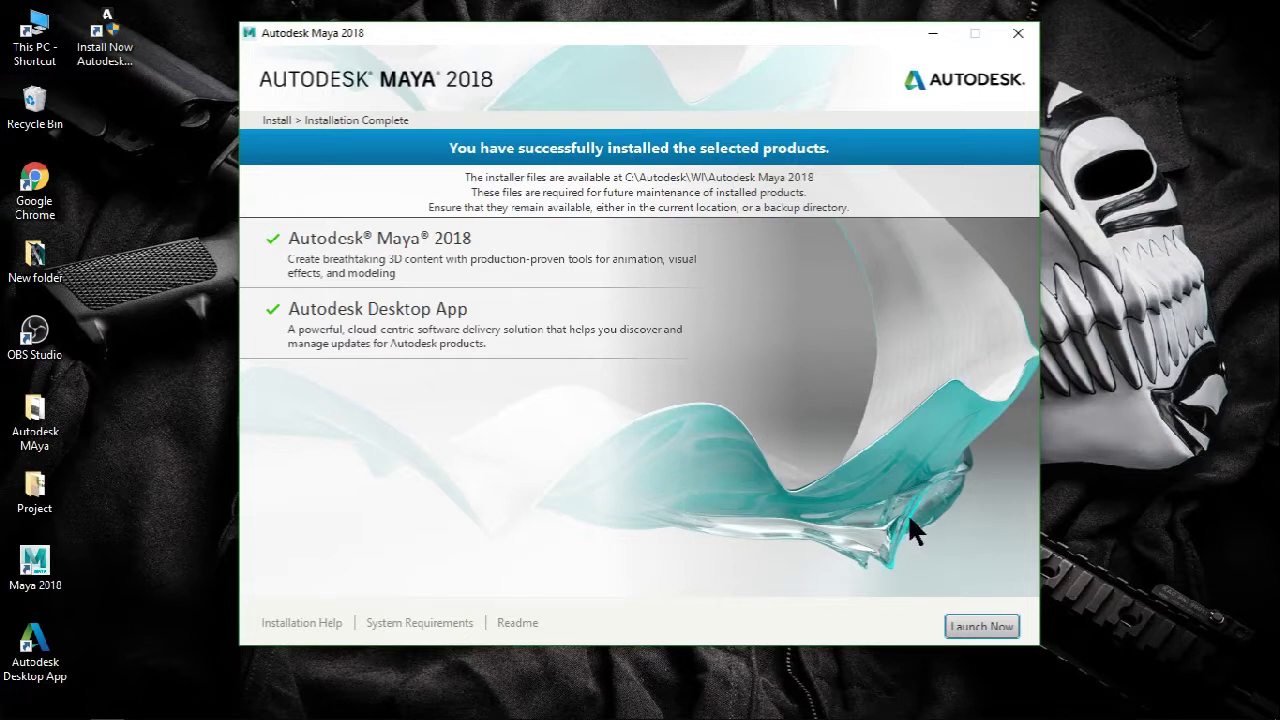
Step: Launch Maya from the installer and accept the Autodesk privacy statement
{"action": "left_click", "coordinate": [972, 627]}
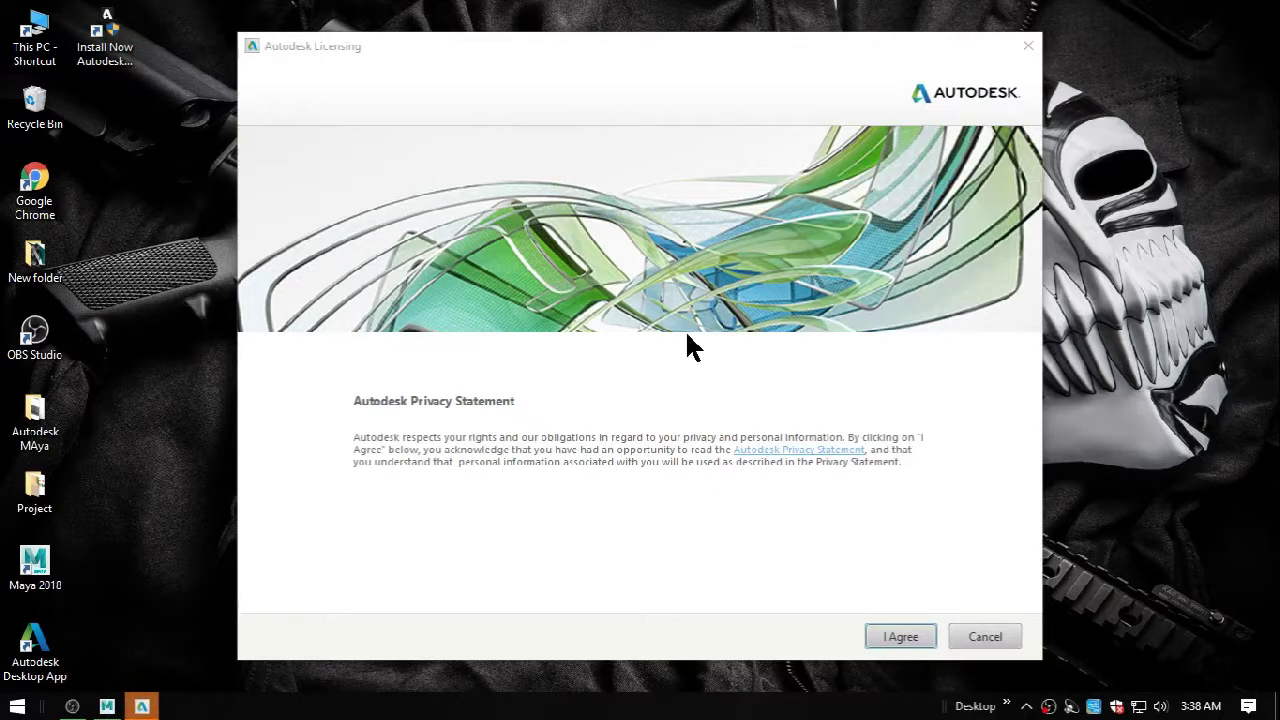
{"action": "left_click", "coordinate": [900, 637]}
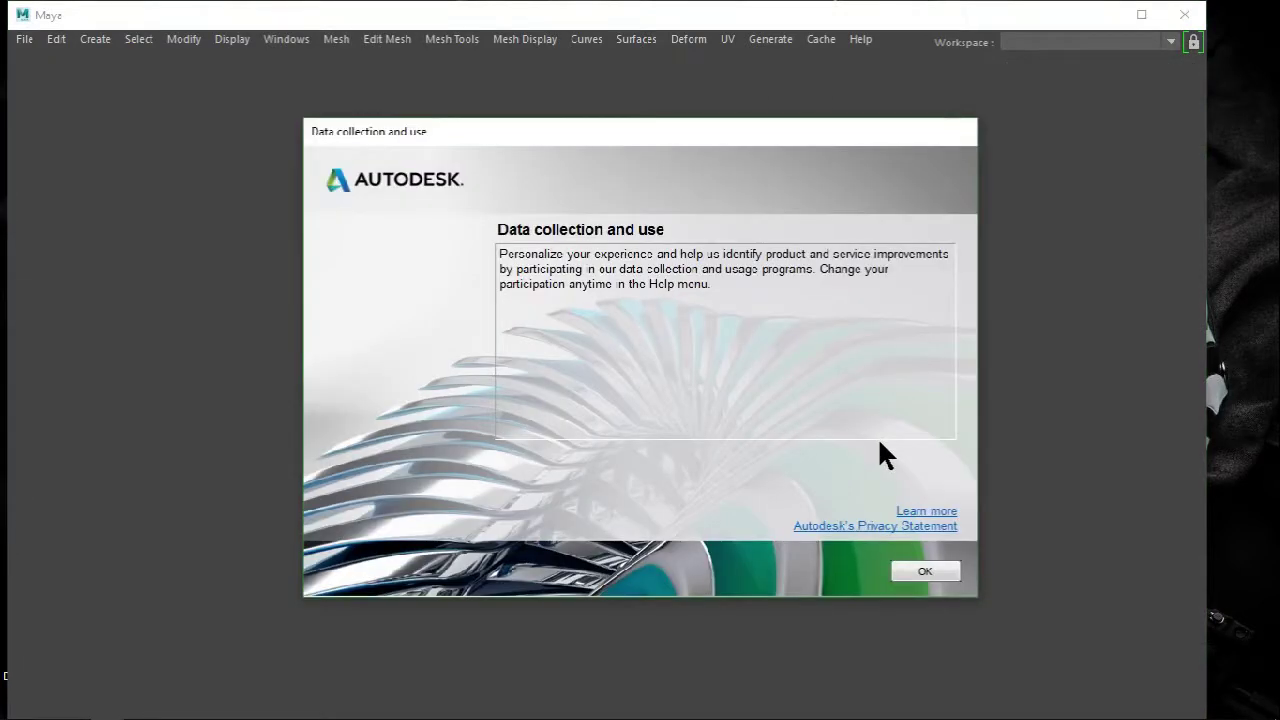
Step: Dismiss the data collection notice, maximize Maya, and close the What's New highlight settings
{"action": "left_click", "coordinate": [922, 569]}
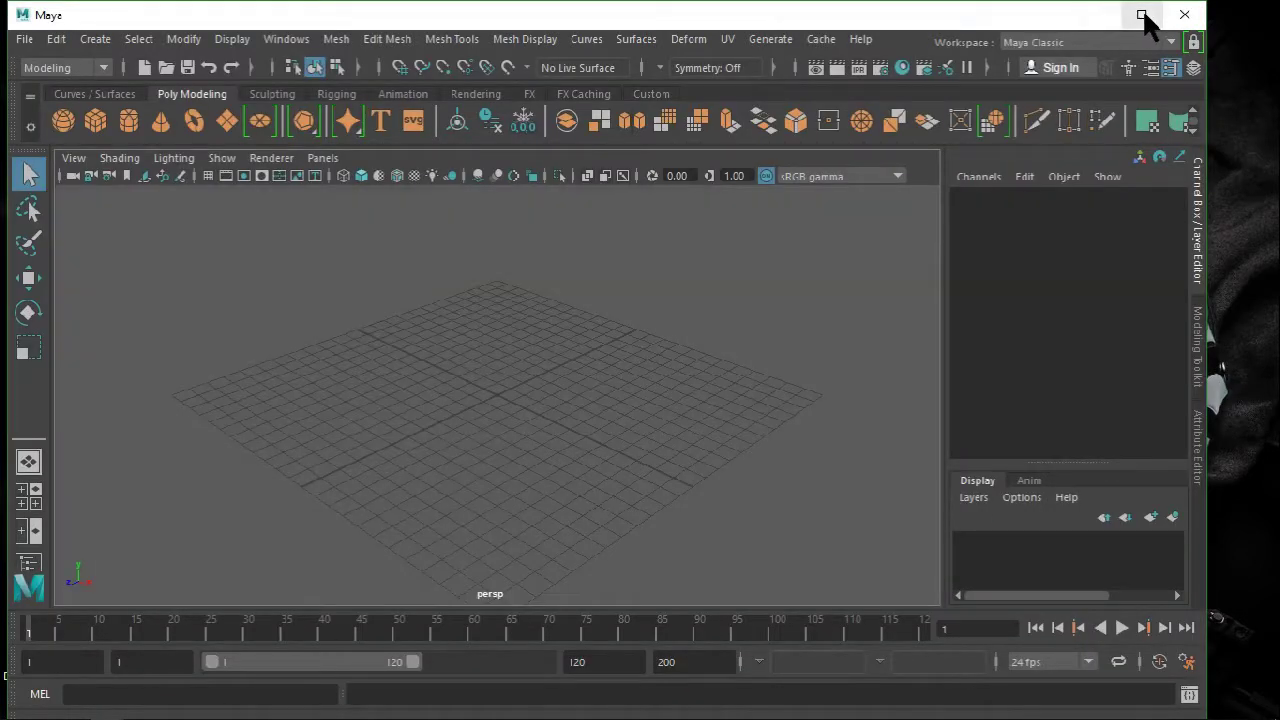
{"action": "left_click", "coordinate": [1142, 15]}
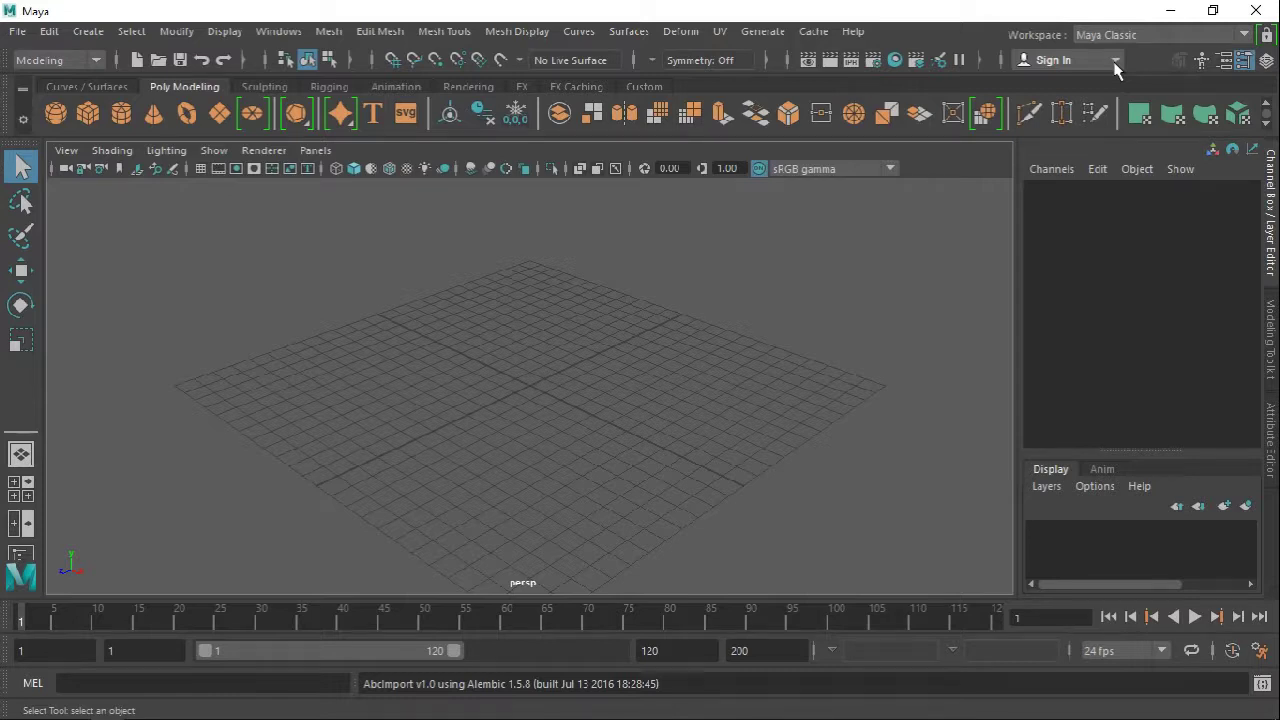
{"action": "left_click", "coordinate": [1115, 62]}
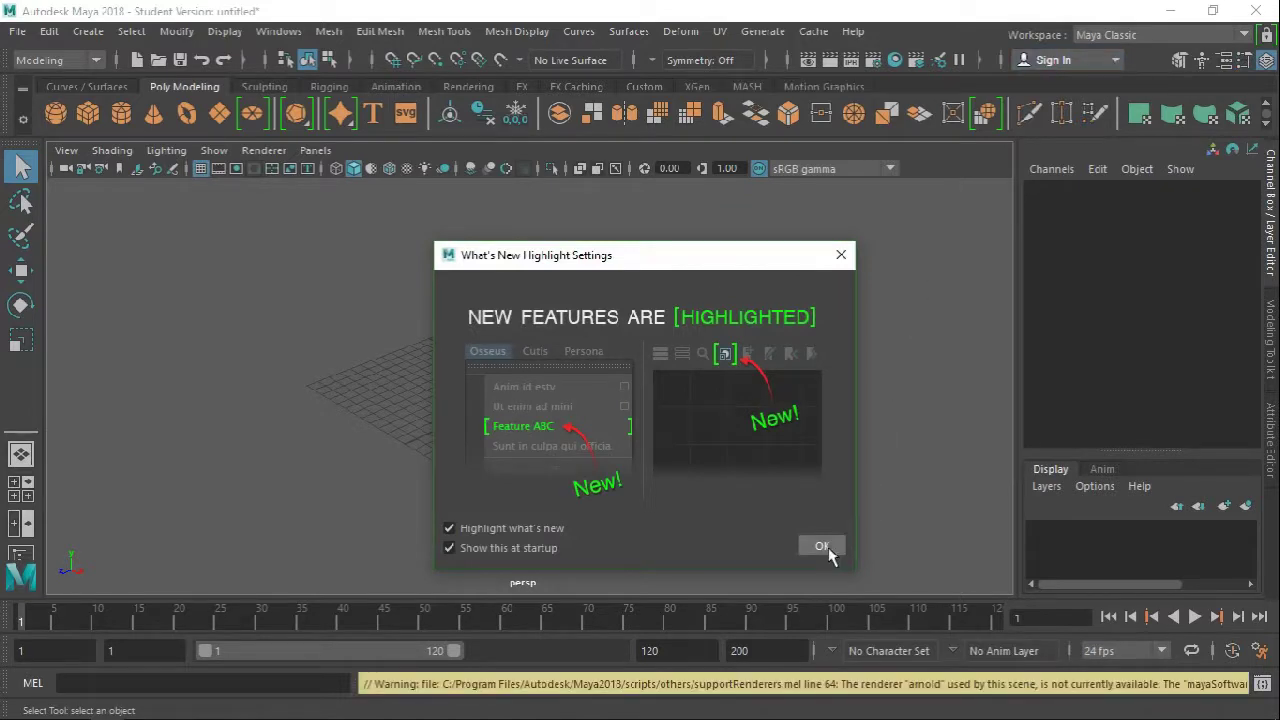
{"action": "left_click", "coordinate": [826, 548]}
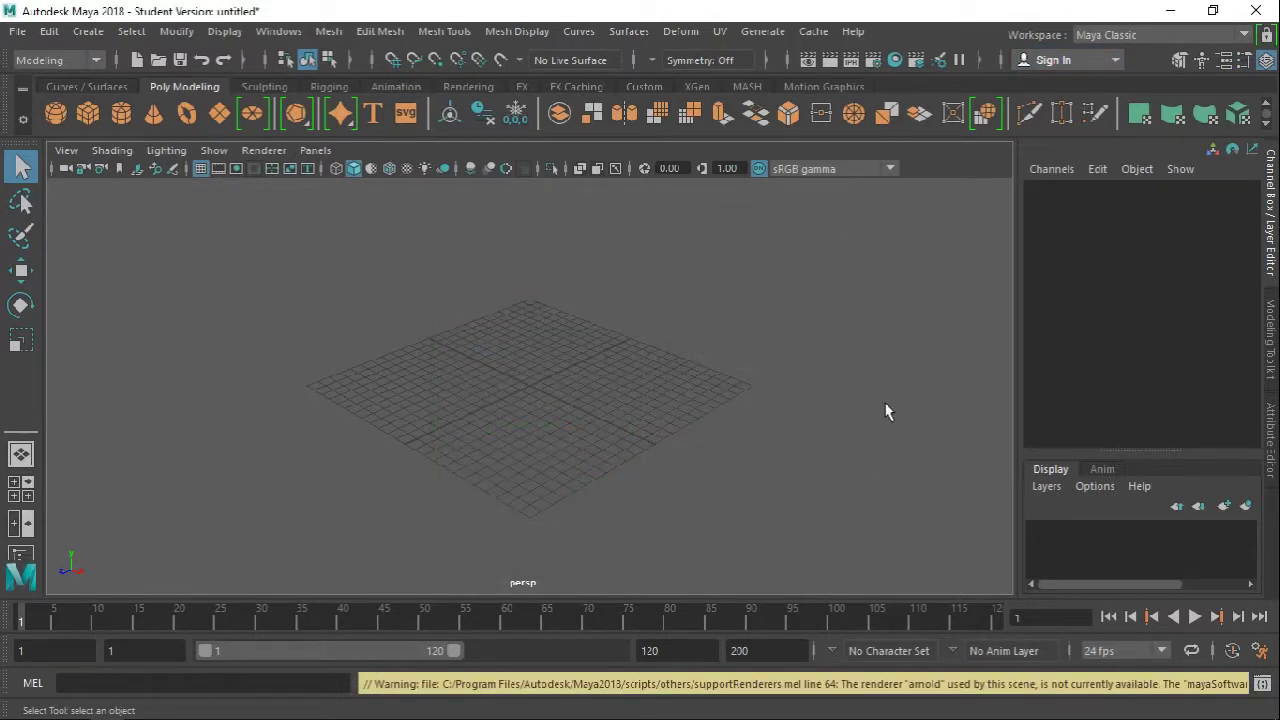